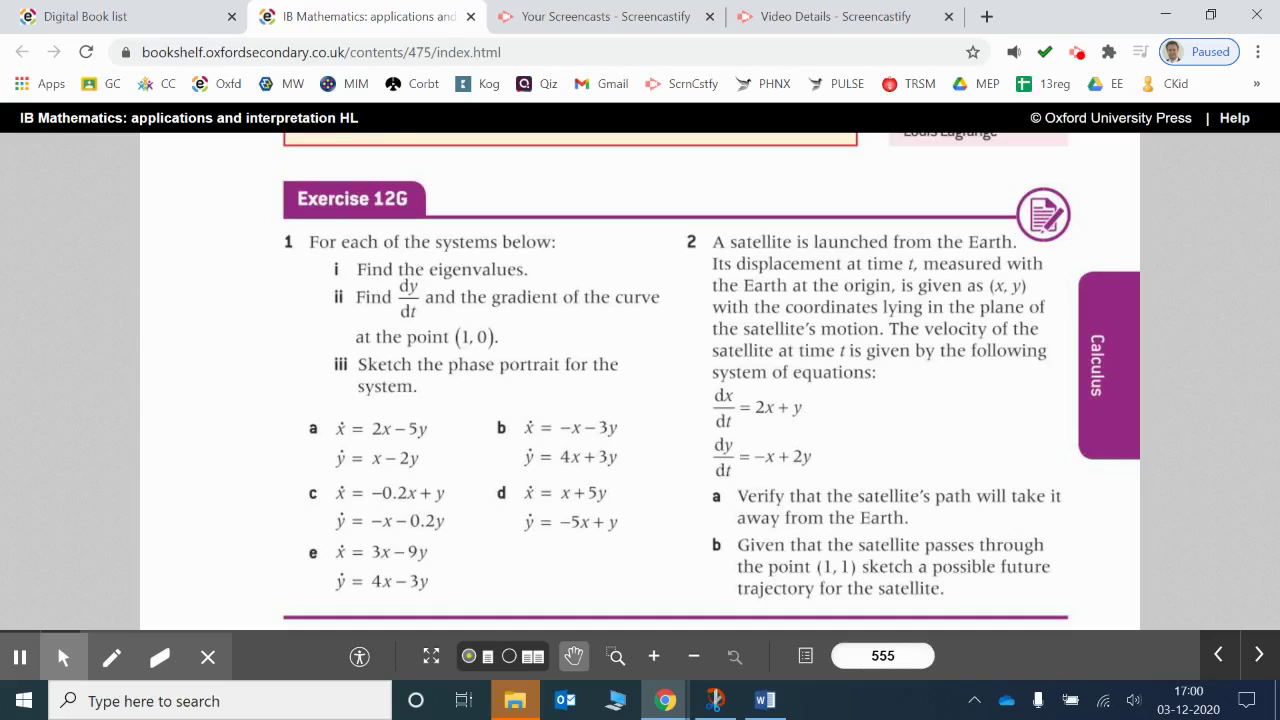
- Review the trajectory rules for eigenvalues a ± bi, the spiral diagrams and the Exercise 12G questions on page 555
scroll(640, 380, up, 3)
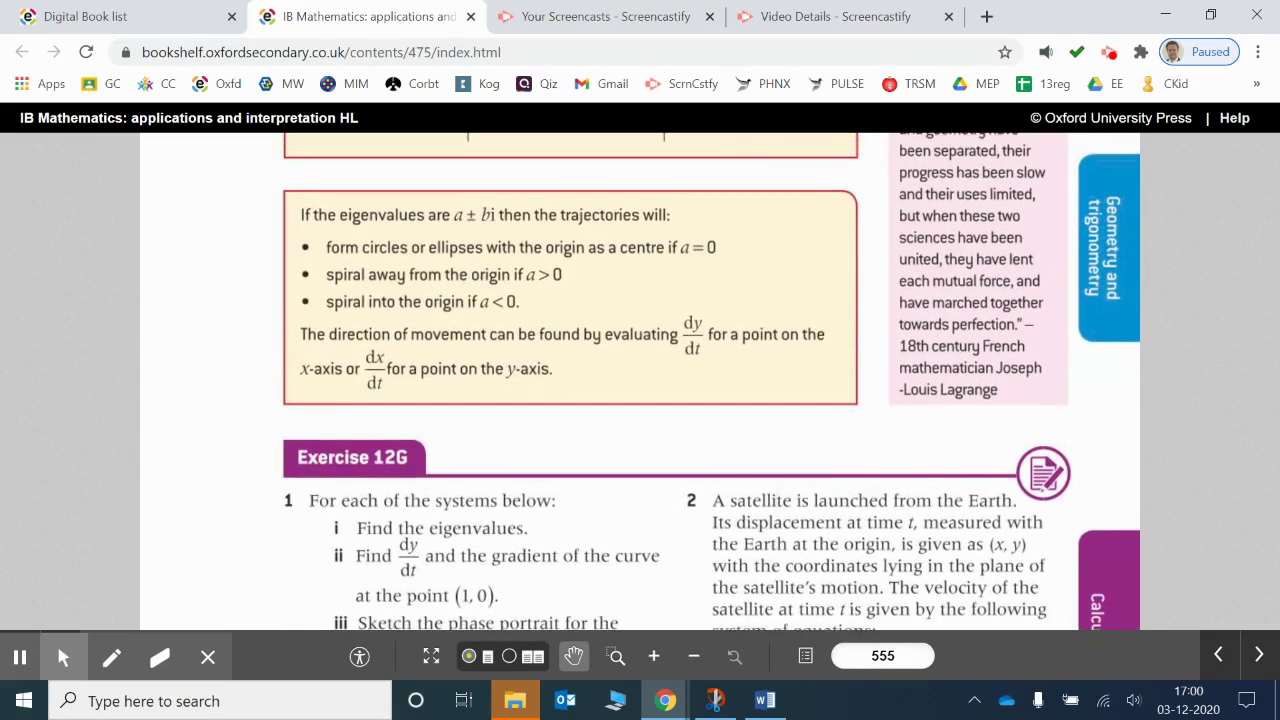
scroll(640, 380, up, 2)
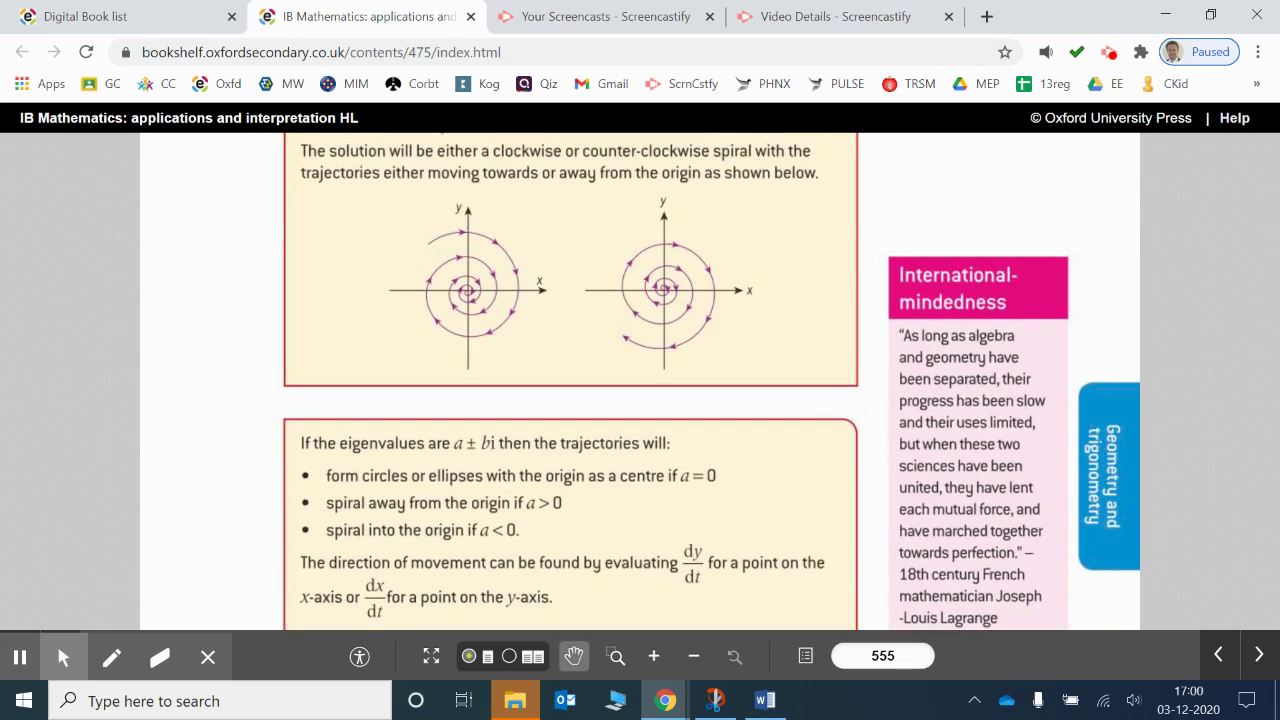
scroll(640, 380, up, 1)
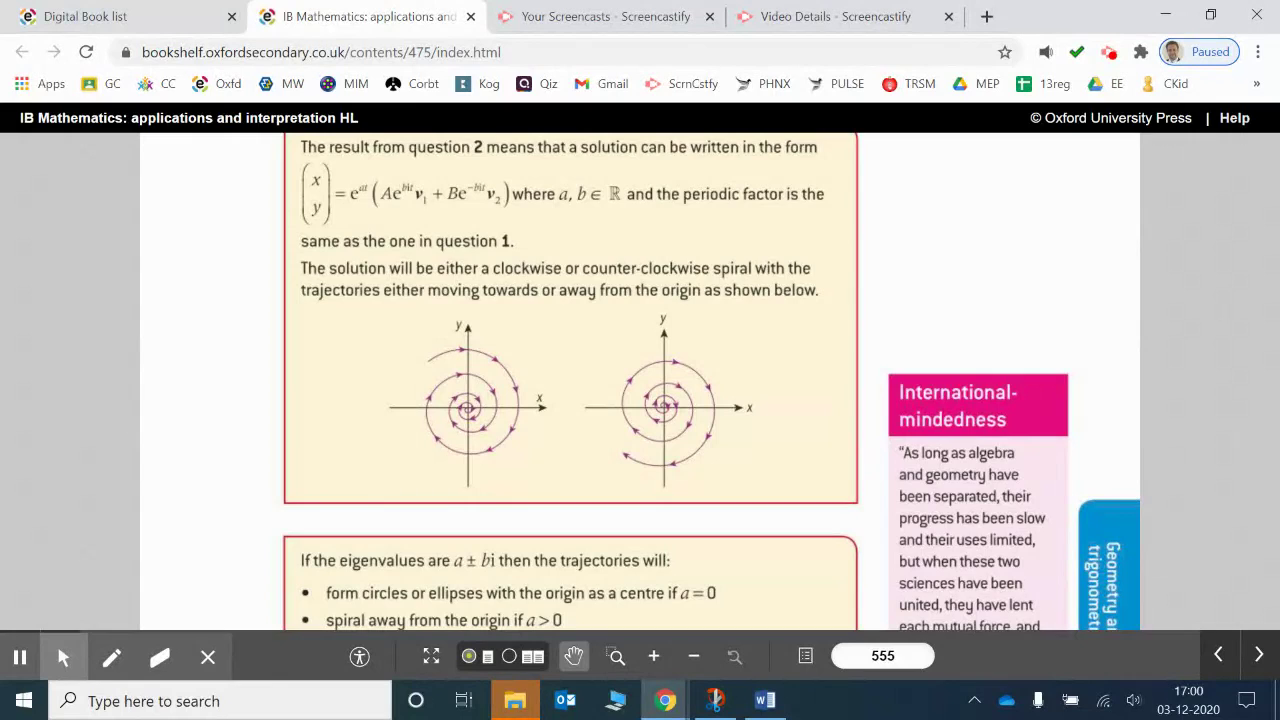
scroll(640, 380, down, 2)
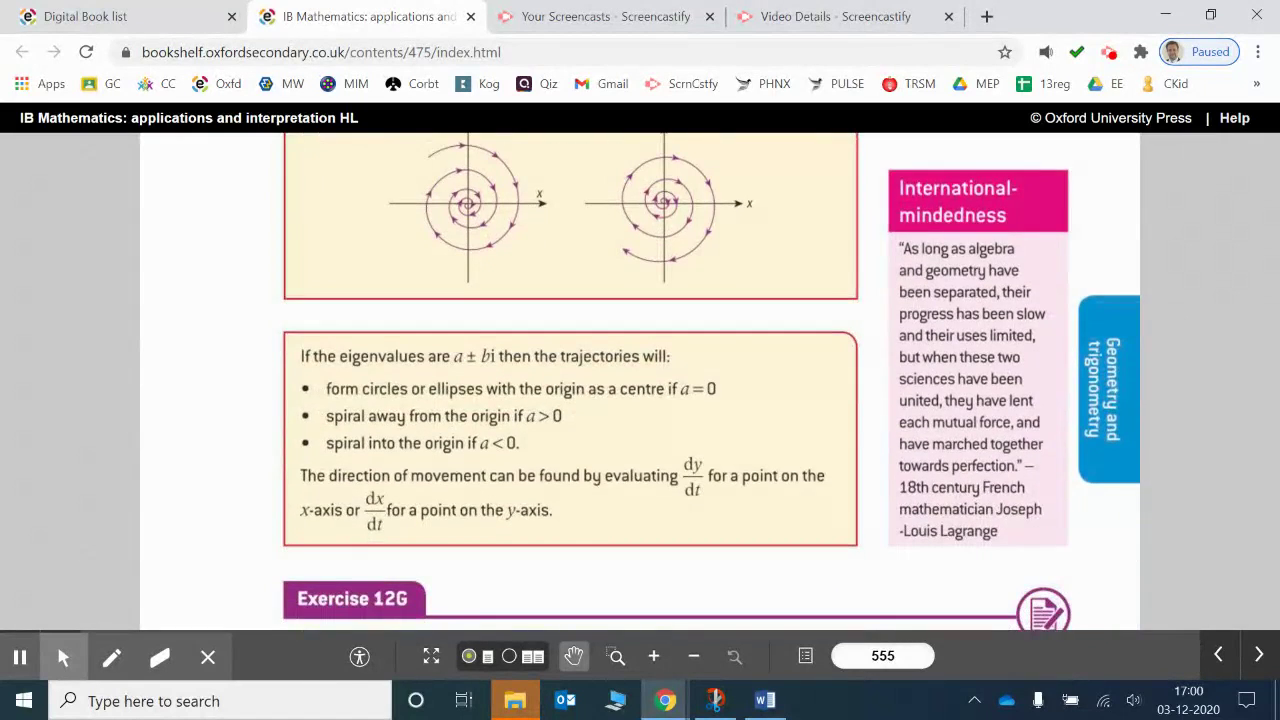
scroll(640, 380, down, 4)
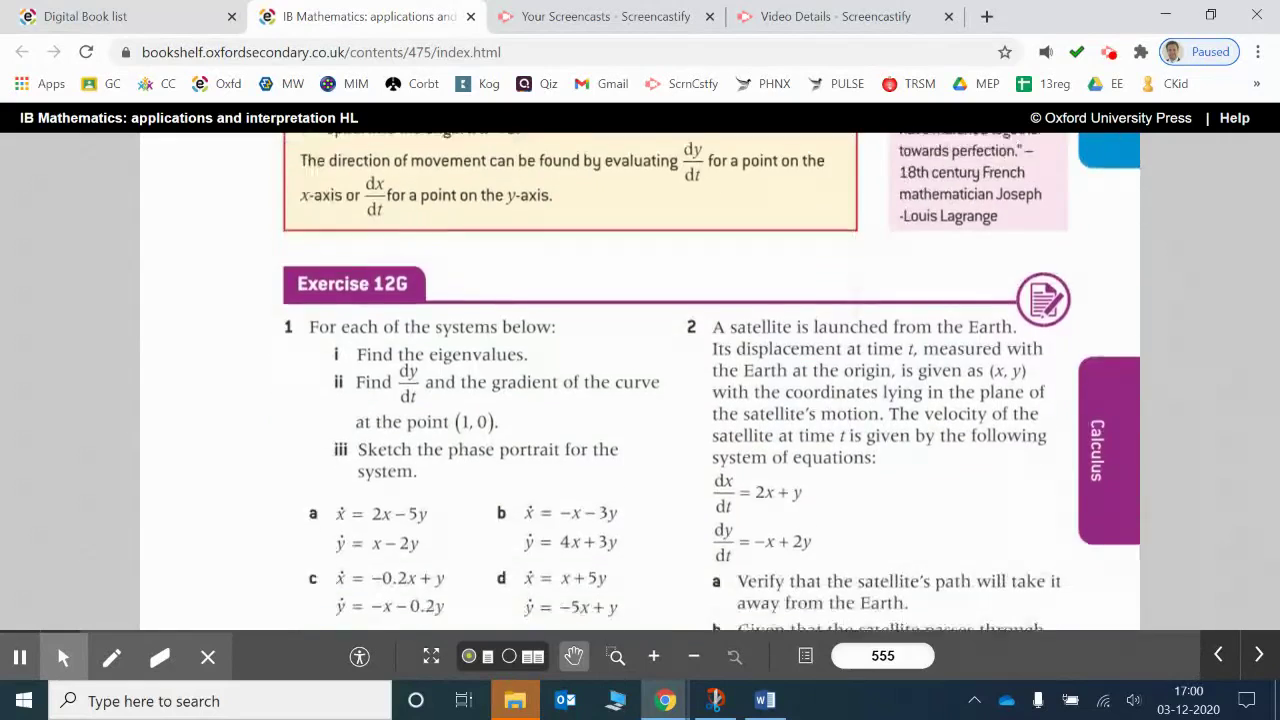
scroll(640, 380, down, 1)
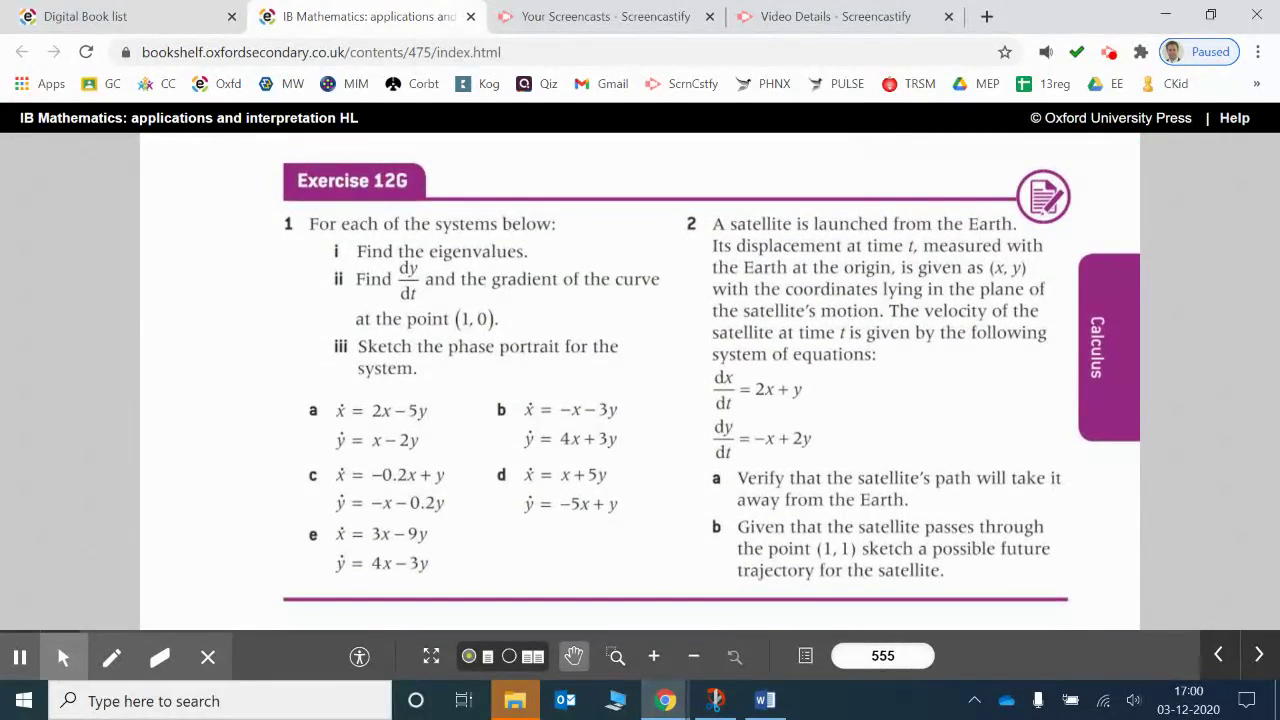
scroll(640, 380, down, 1)
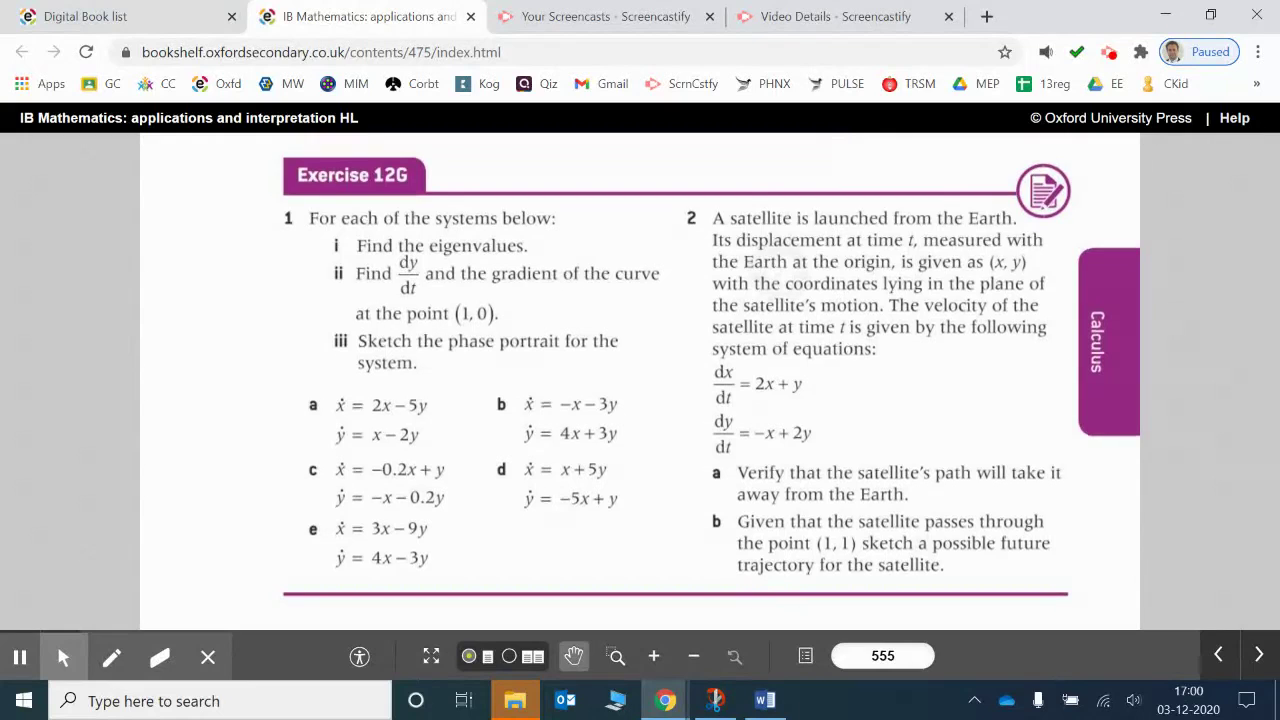
scroll(640, 380, up, 2)
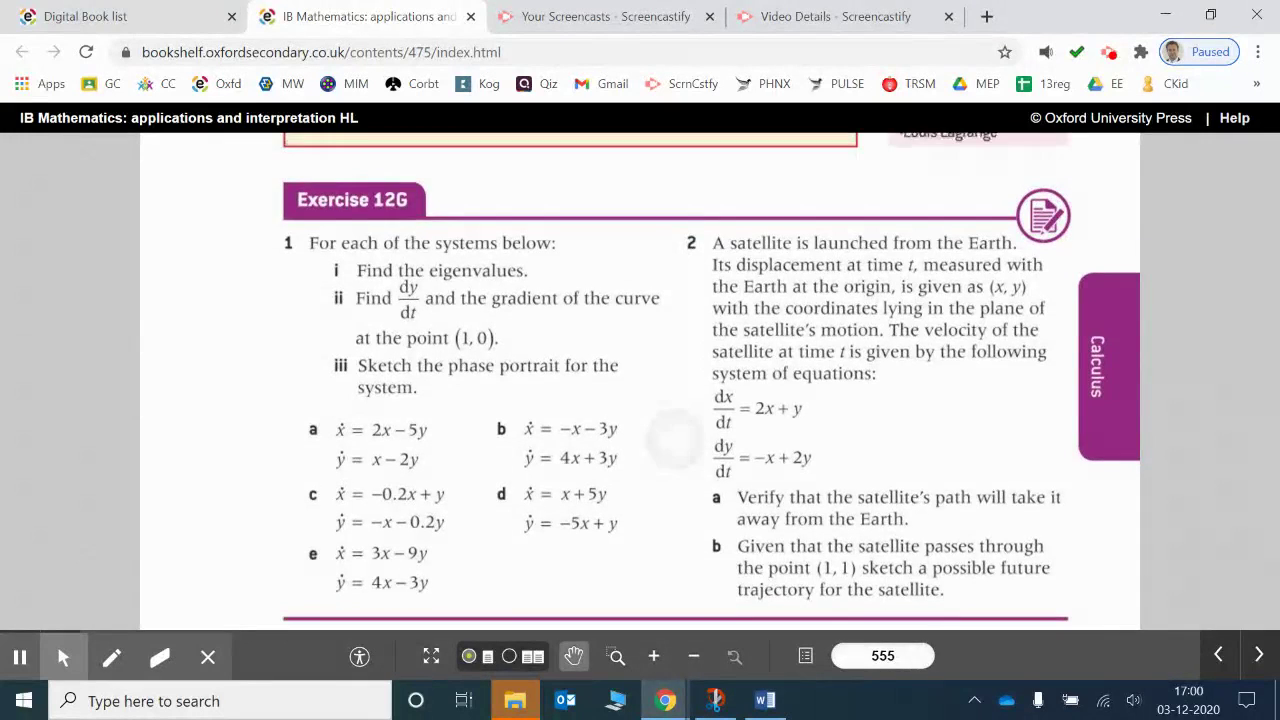
scroll(640, 380, up, 3)
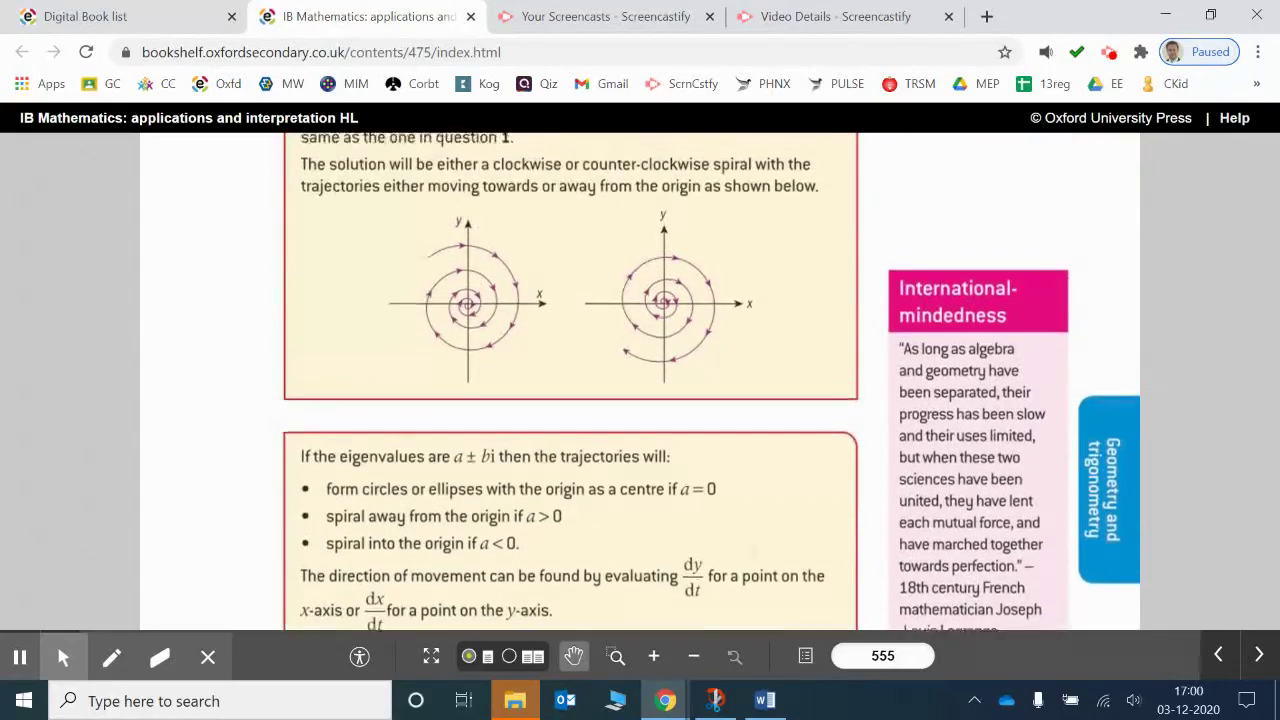
- Look at Investigation 6 on page 554, then return to Exercise 12G on page 555
click(1218, 655)
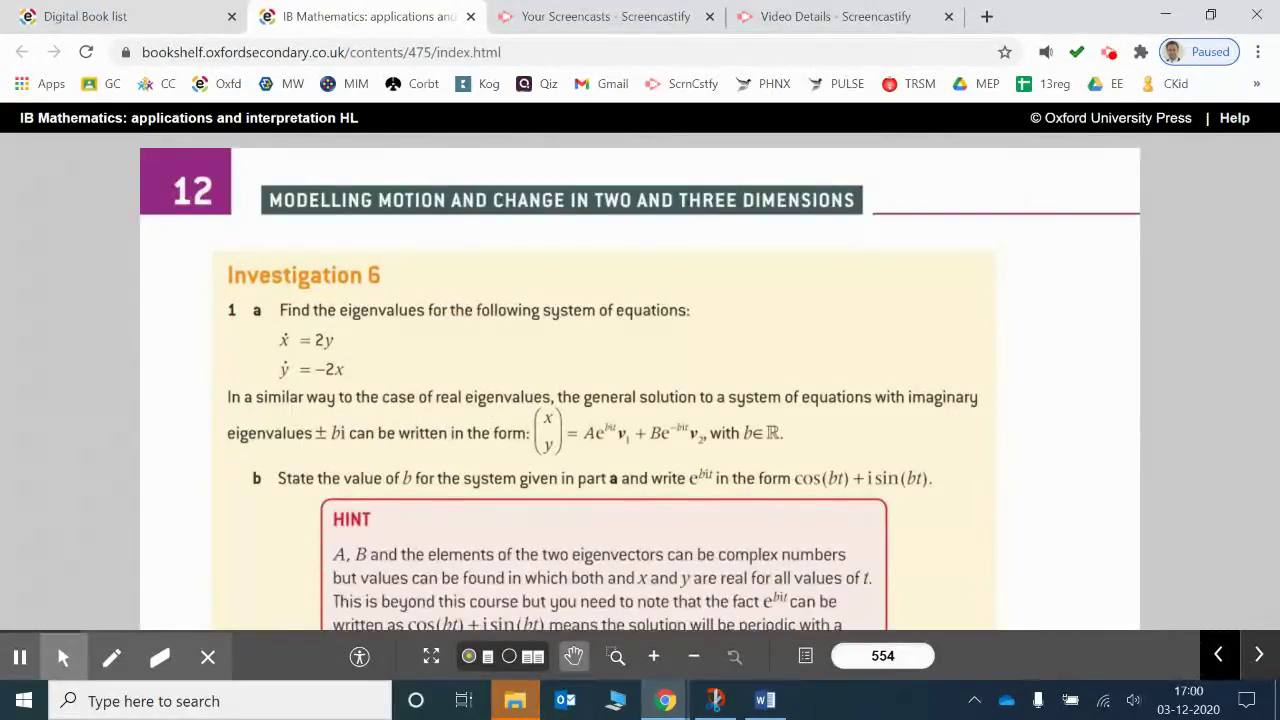
scroll(640, 380, down, 1)
scroll(640, 380, up, 1)
scroll(640, 380, down, 3)
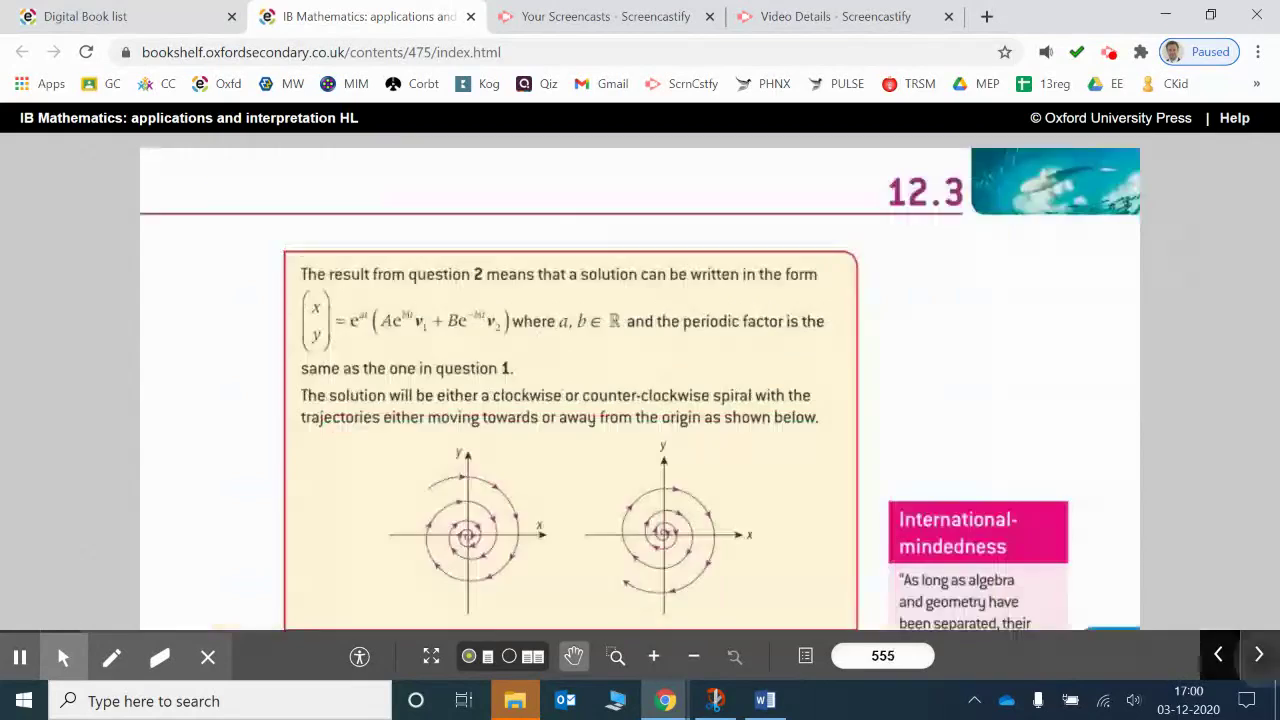
scroll(640, 380, down, 3)
scroll(640, 380, down, 1)
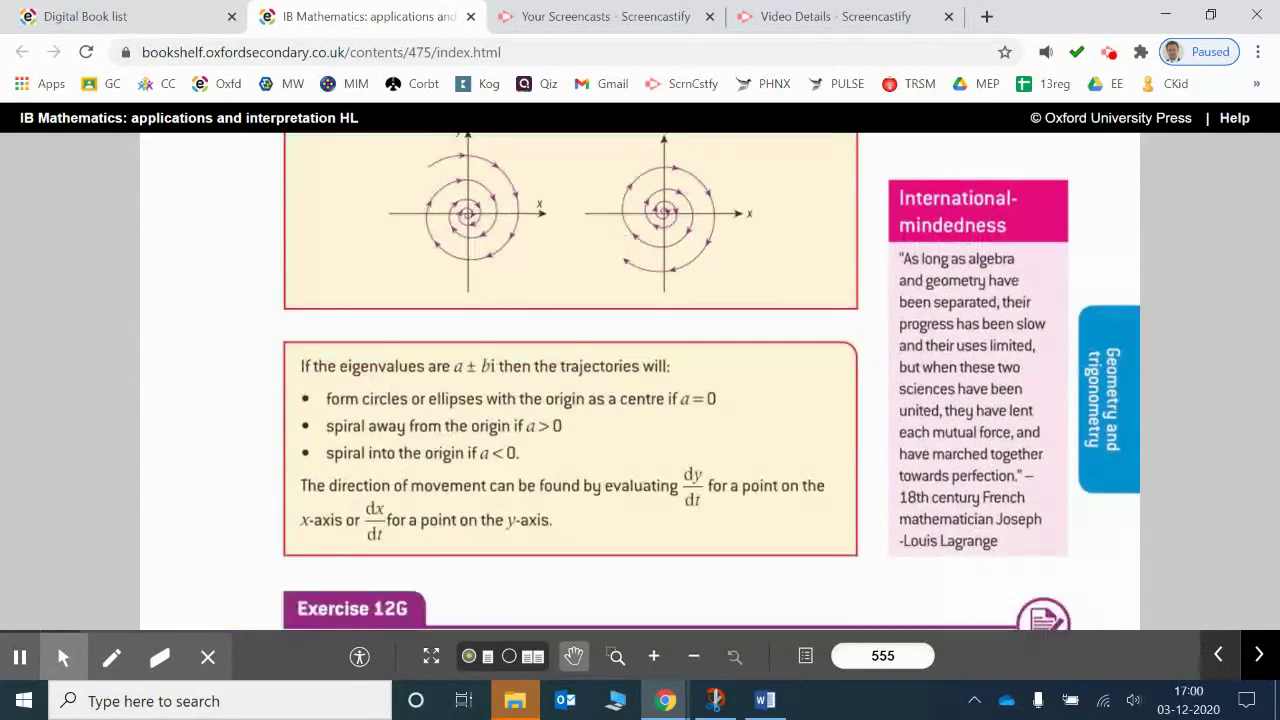
scroll(640, 380, down, 1)
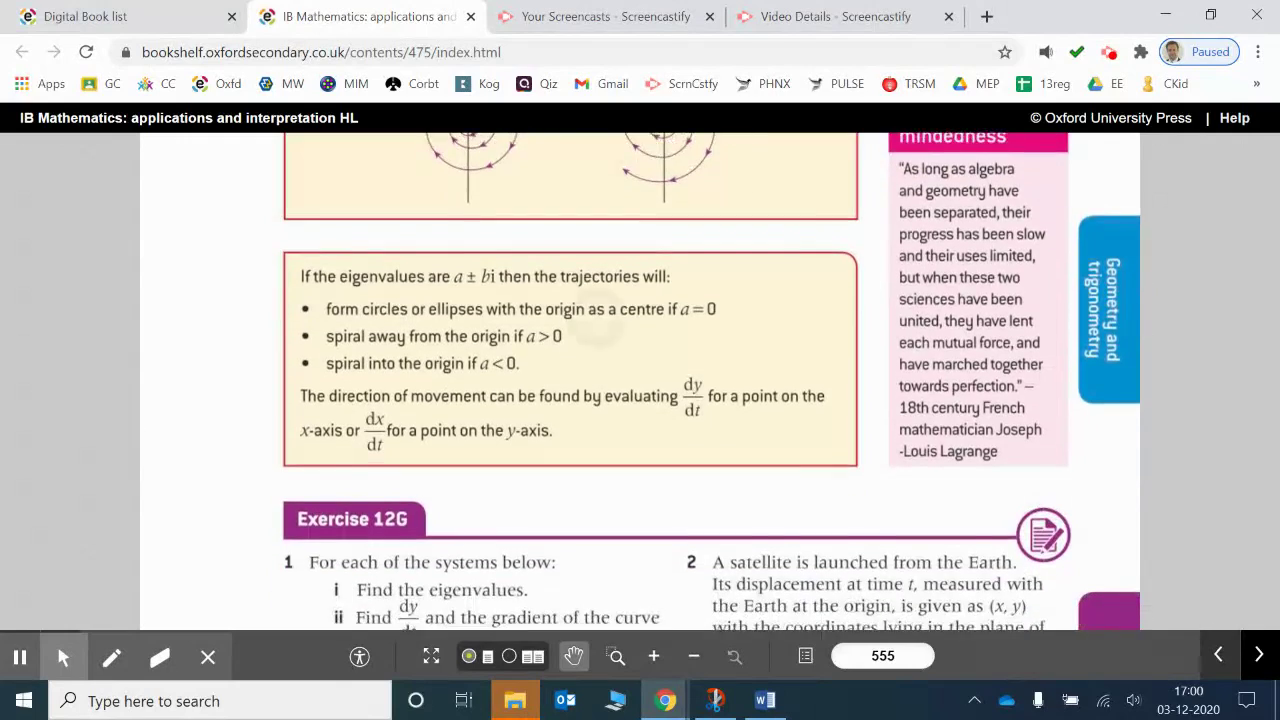
scroll(710, 380, down, 3)
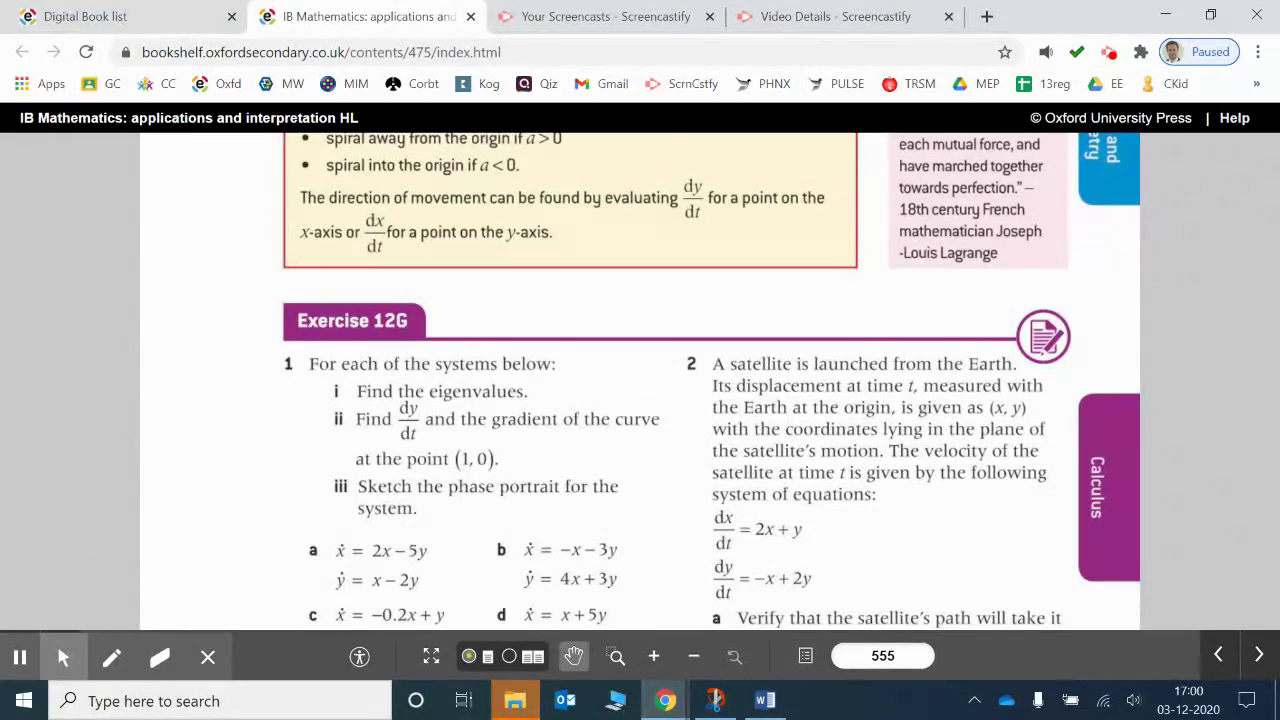
scroll(640, 380, down, 1)
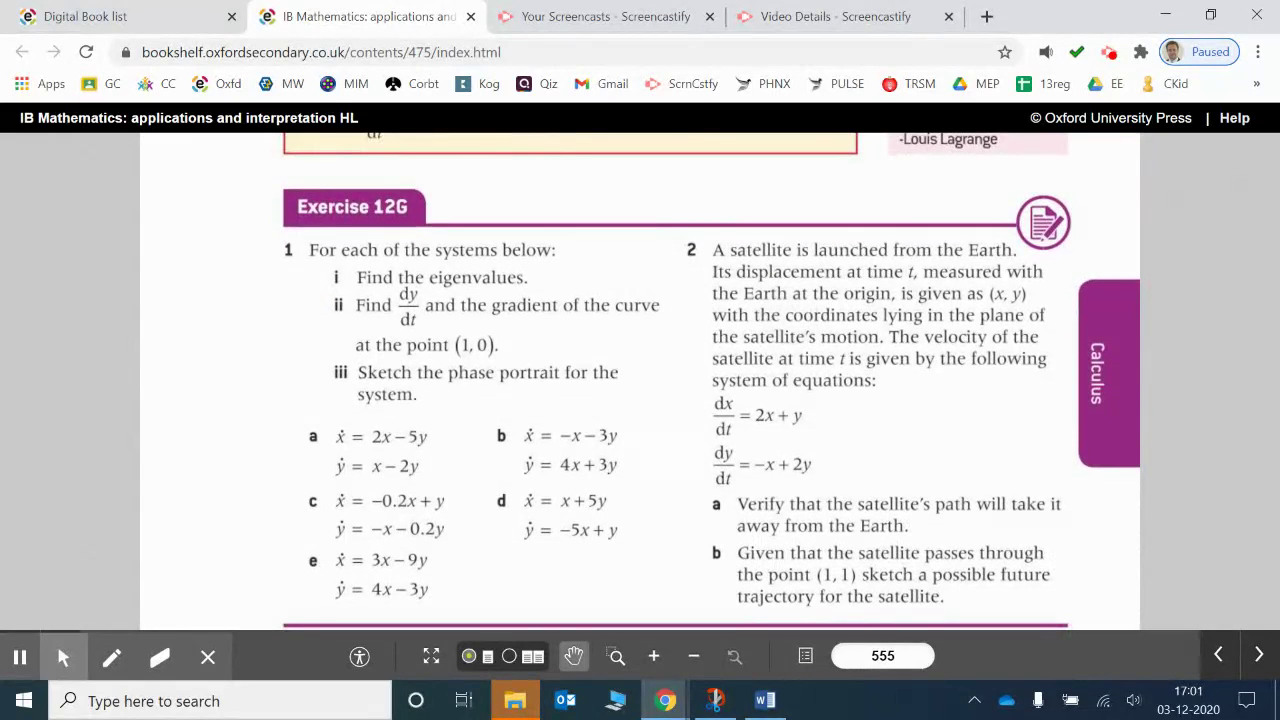
- Switch to Snip & Sketch and capture a rectangular snip of Exercise 12G question 1, from the heading through systems a and b
click(715, 700)
click(91, 51)
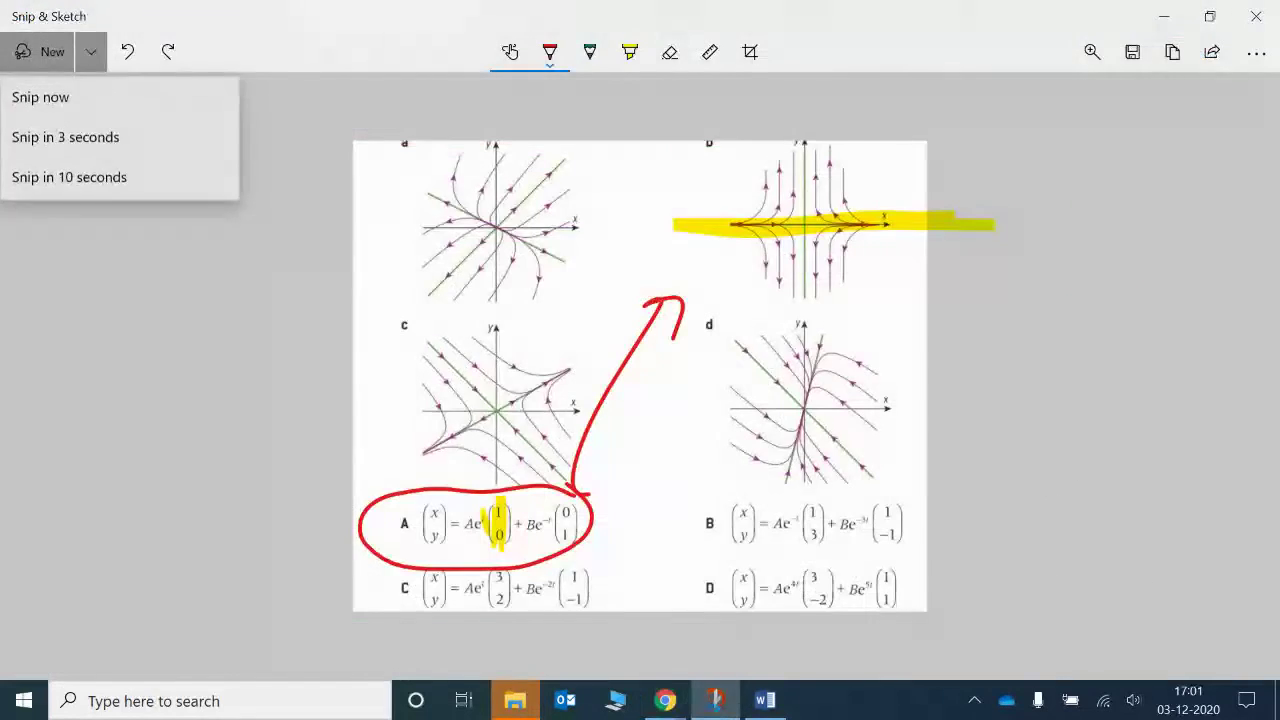
click(45, 97)
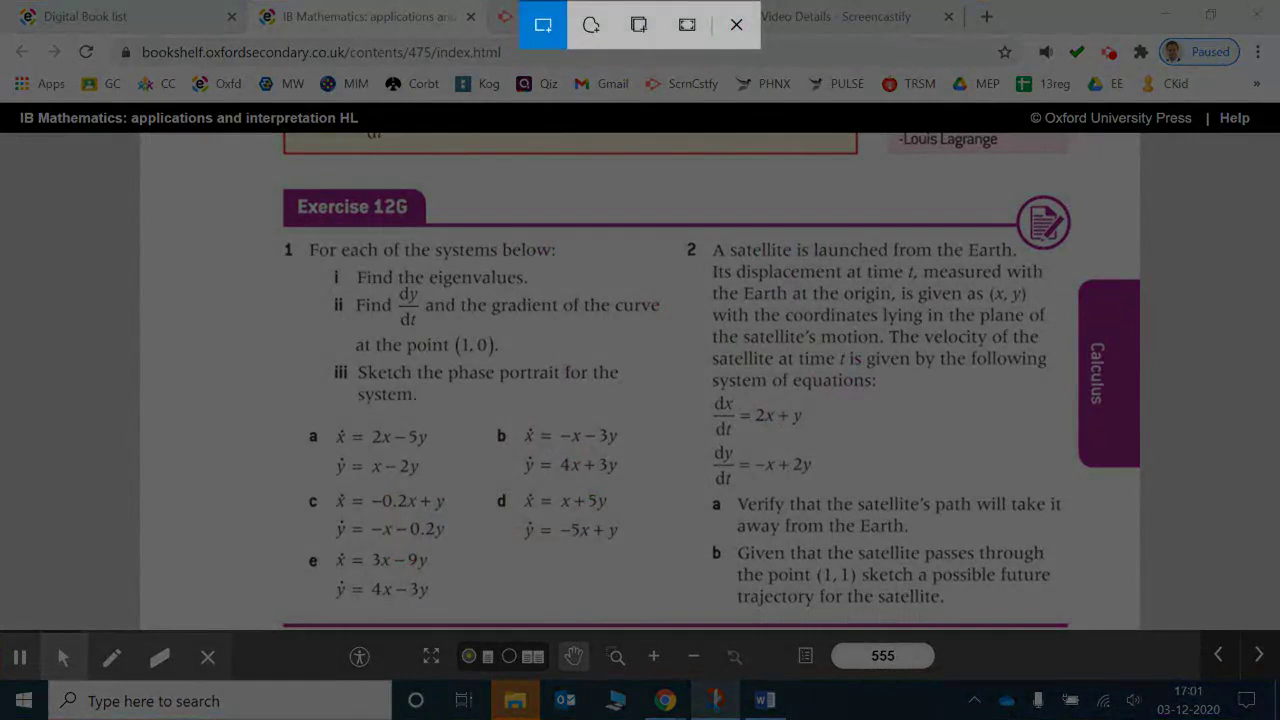
mouse_move(270, 170)
mouse_down()
mouse_move(464, 480)
mouse_move(652, 610)
mouse_move(660, 508)
mouse_move(676, 482)
mouse_up()
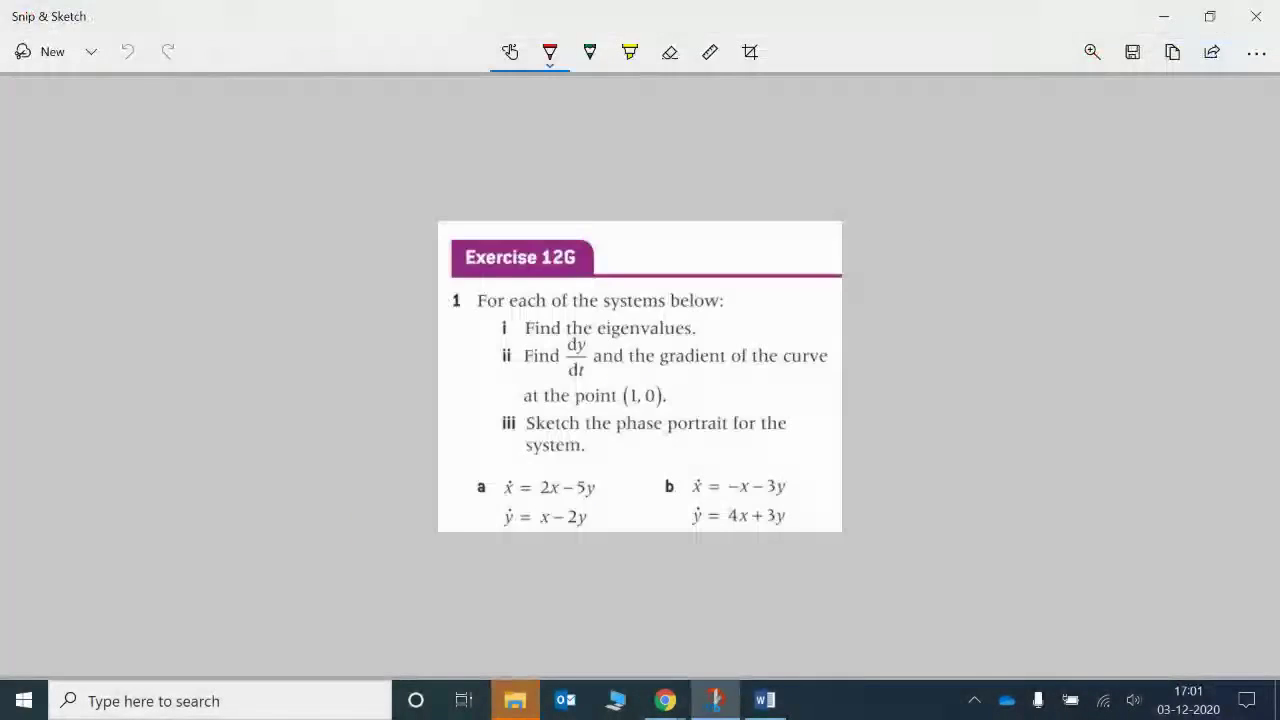
mouse_move(545, 336)
mouse_down()
mouse_move(600, 353)
mouse_move(545, 362)
mouse_up()
key(ctrl+z)
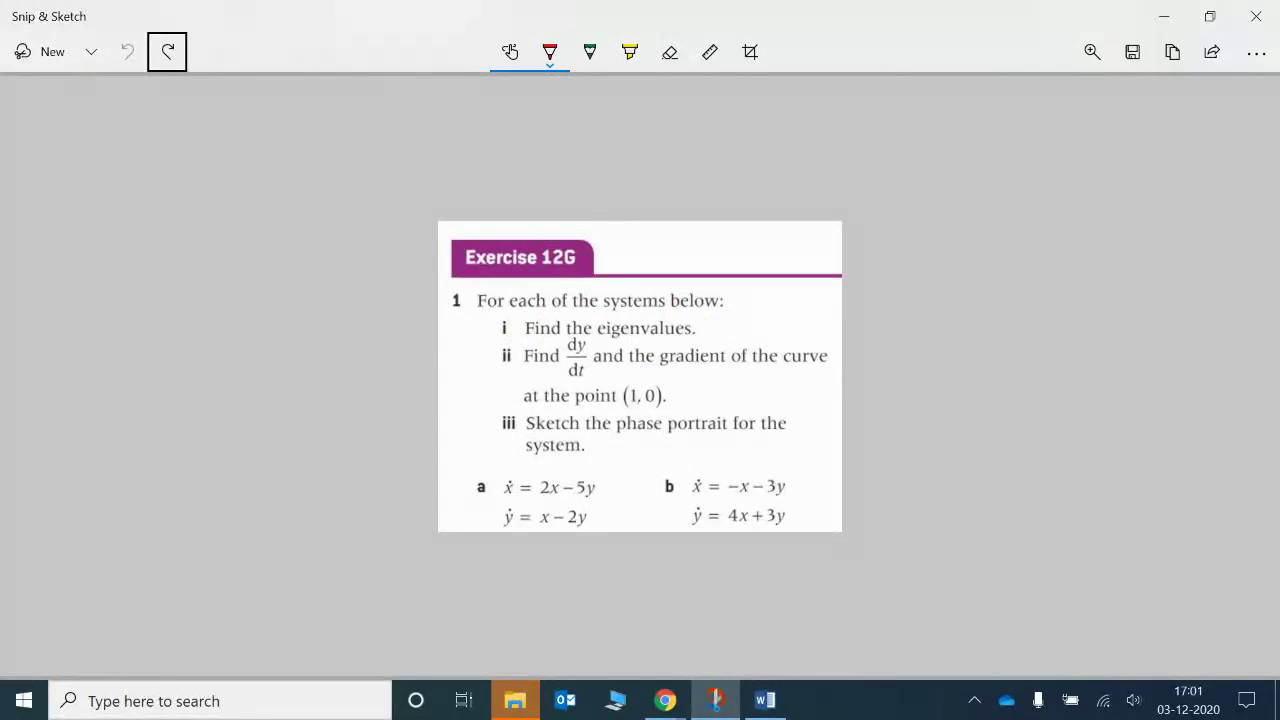
- With the green pen, handwrite system a's coefficient matrix beside the snip, with rows 2, -5 and 1, -2
click(589, 52)
drag(865, 126, 845, 220)
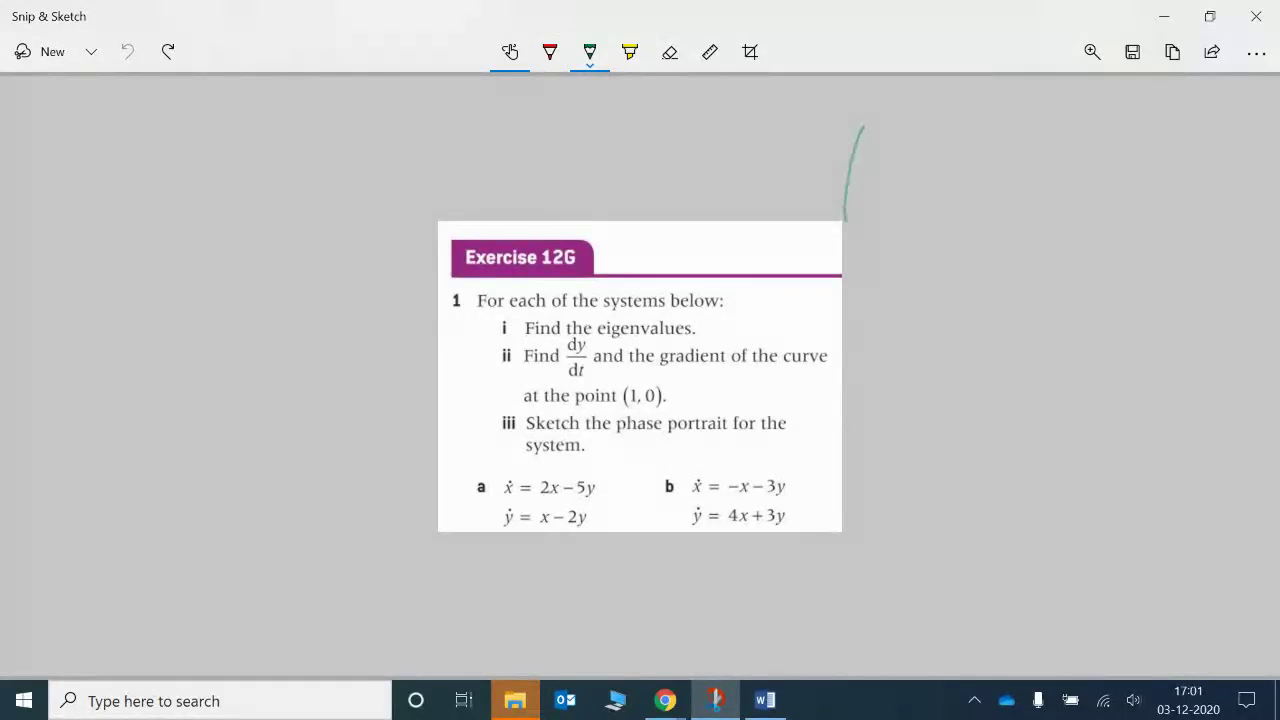
mouse_move(873, 152)
mouse_down()
mouse_move(884, 168)
mouse_move(967, 152)
mouse_move(979, 167)
mouse_up()
drag(983, 140, 1000, 135)
drag(880, 190, 878, 220)
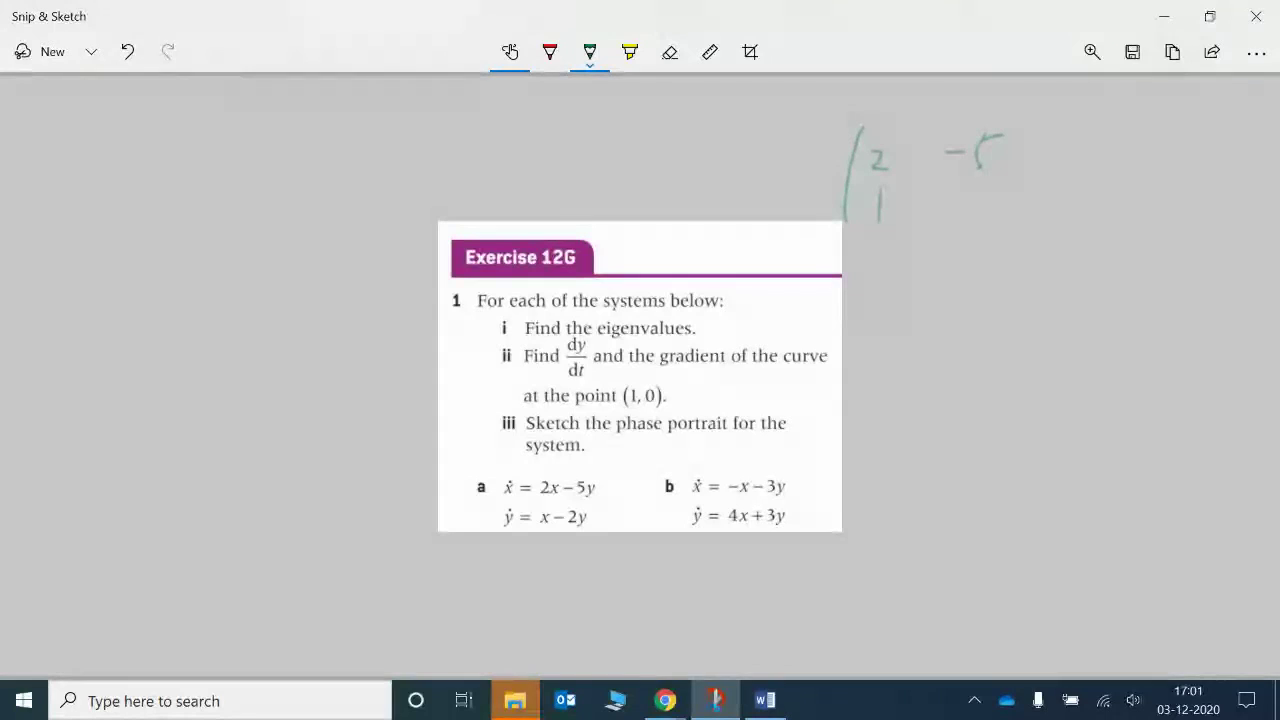
drag(952, 207, 968, 207)
drag(980, 206, 1002, 224)
drag(1010, 130, 1026, 238)
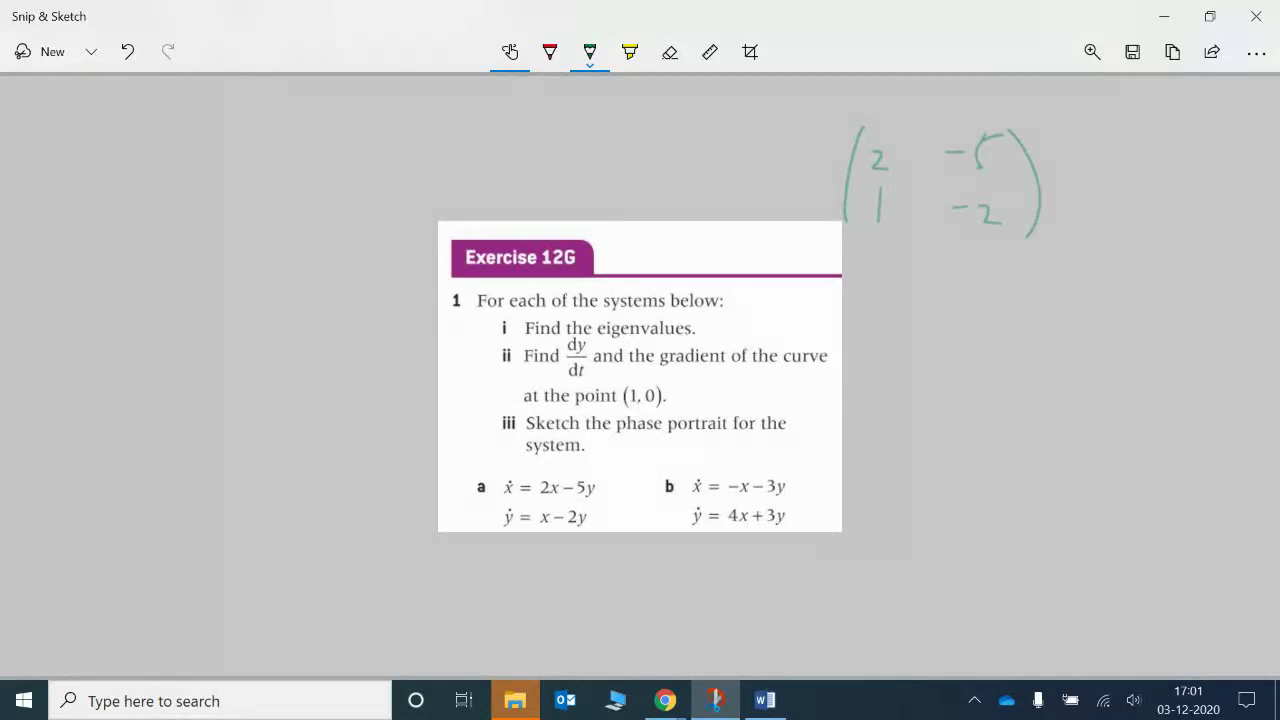
- Extend the matrix into the equation multiplying the column vector (x, y) and equal to λ times (x, y)
mouse_move(1064, 132)
mouse_down()
mouse_move(1054, 240)
mouse_move(1086, 166)
mouse_up()
mouse_move(1096, 152)
mouse_down()
mouse_move(1082, 168)
mouse_move(1090, 238)
mouse_move(1114, 252)
mouse_up()
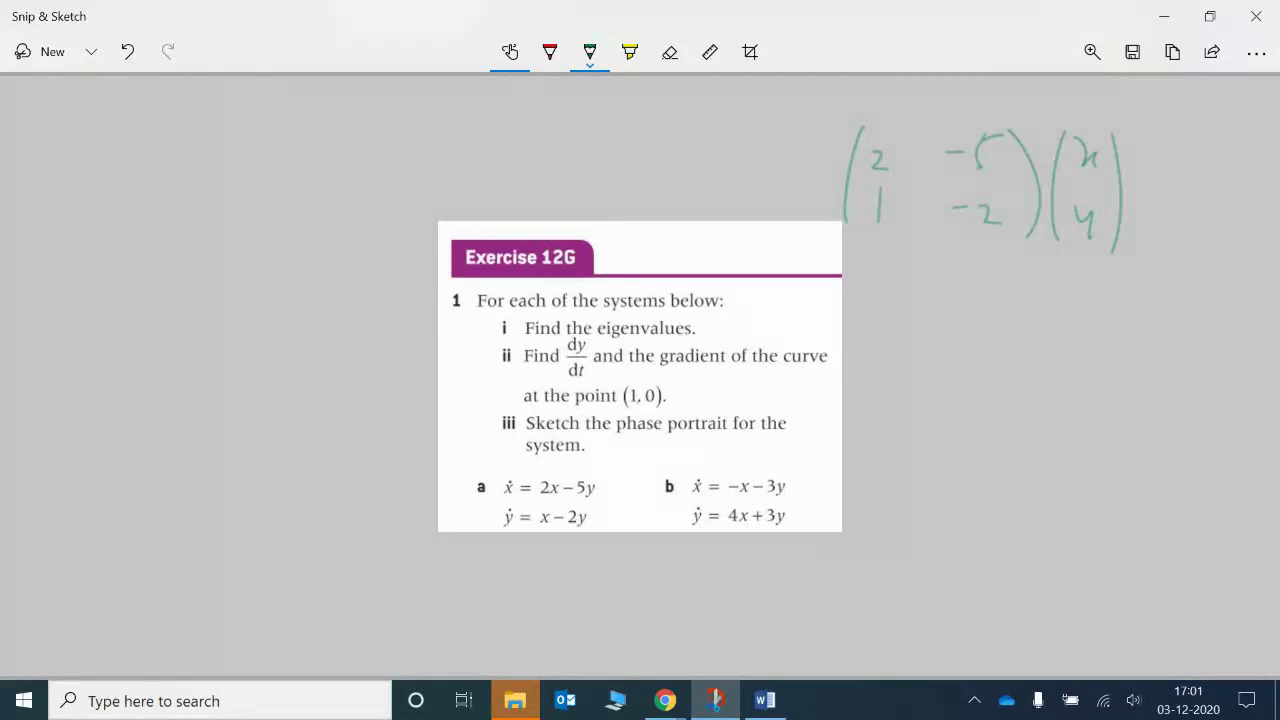
drag(1131, 182, 1142, 181)
drag(1131, 191, 1185, 204)
drag(1172, 186, 1163, 204)
mouse_move(1218, 134)
mouse_down()
mouse_move(1217, 248)
mouse_move(1226, 168)
mouse_up()
mouse_move(1238, 152)
mouse_down()
mouse_move(1222, 168)
mouse_move(1230, 244)
mouse_move(1250, 254)
mouse_up()
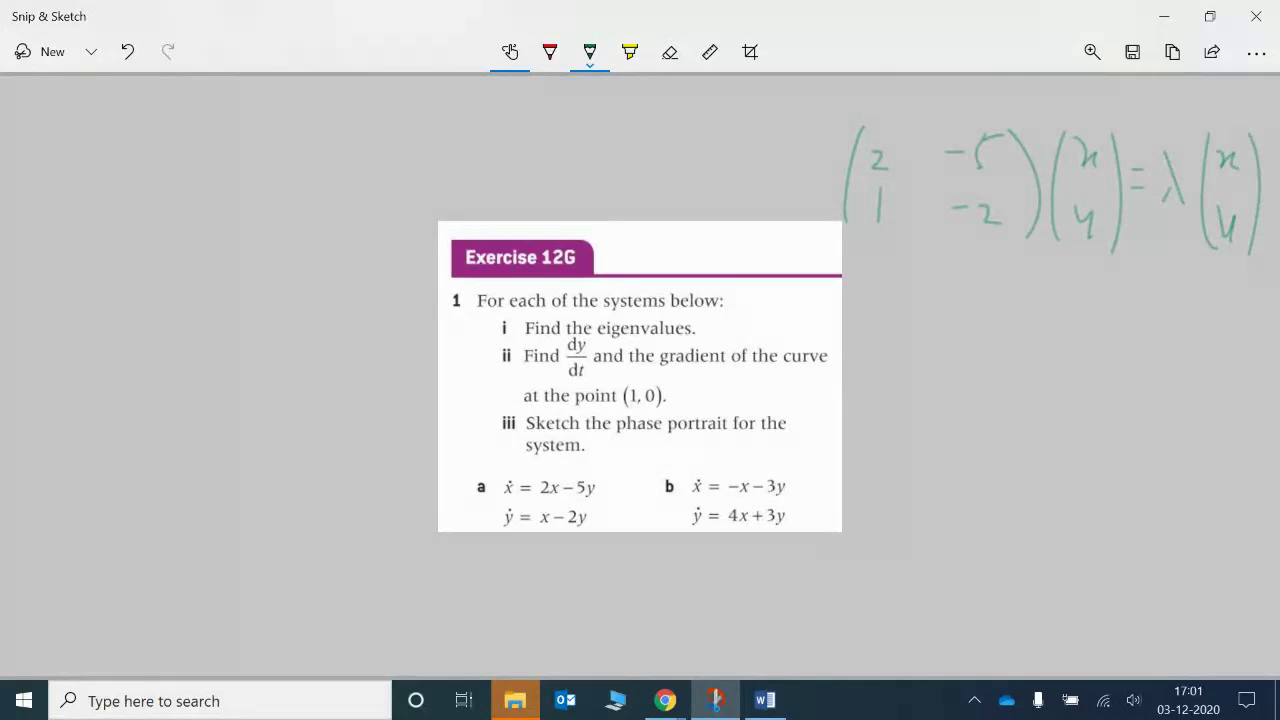
- Replace the equation's right-hand side with the derivative column vector (ẋ, ẏ)
key(ctrl+z)
key(ctrl+z)
key(ctrl+z)
key(ctrl+z)
key(ctrl+z)
key(ctrl+z)
key(ctrl+z)
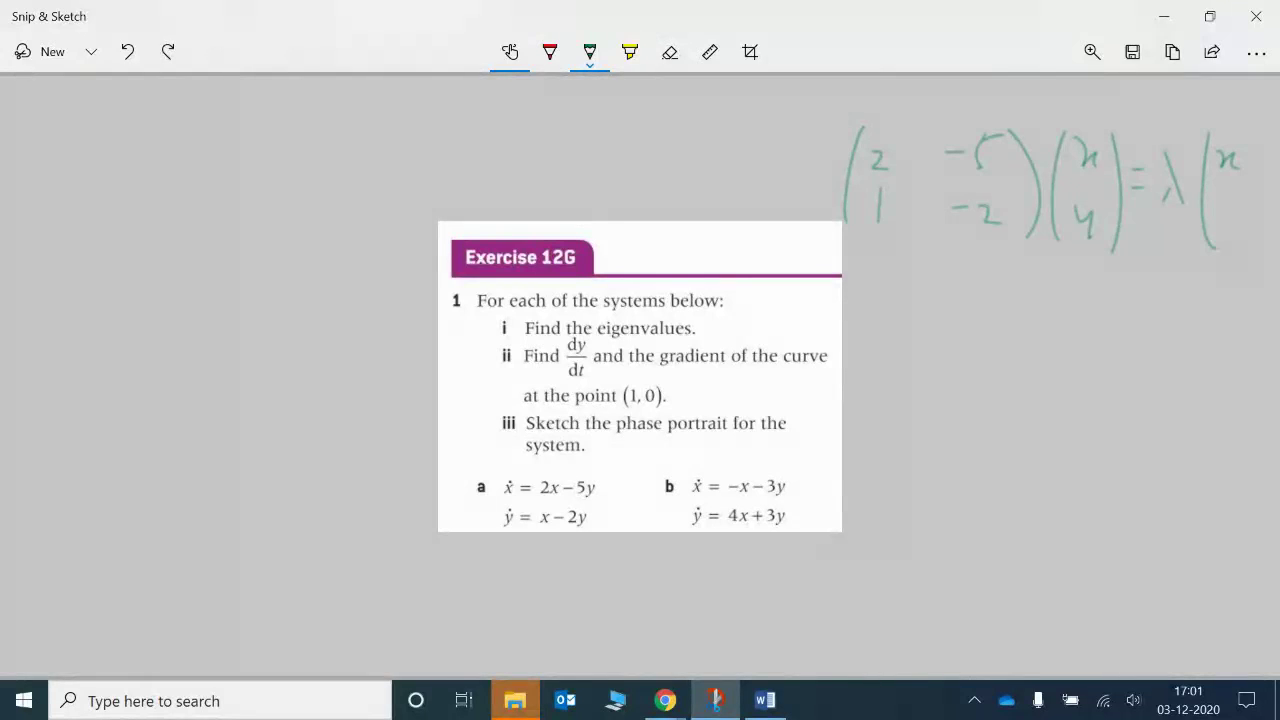
drag(1178, 118, 1164, 240)
drag(1200, 134, 1208, 168)
drag(1214, 148, 1228, 142)
drag(1198, 206, 1210, 238)
drag(1228, 116, 1232, 256)
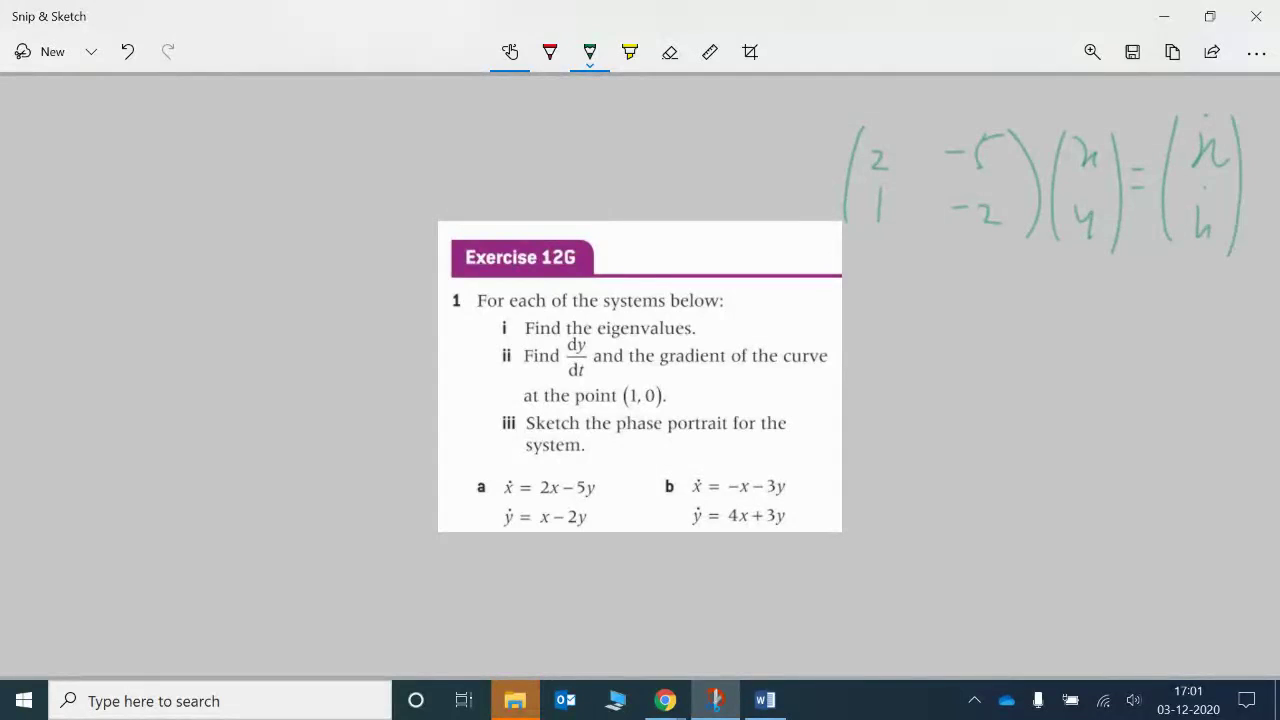
- Undo the handwritten matrix equation stroke by stroke to clear the space around the snip
key(ctrl+z)
key(ctrl+z)
key(ctrl+z)
key(ctrl+z)
key(ctrl+z)
key(ctrl+z)
key(ctrl+z)
key(ctrl+z)
key(ctrl+z)
key(ctrl+z)
key(ctrl+z)
key(ctrl+z)
key(ctrl+z)
key(ctrl+z)
key(ctrl+z)
key(ctrl+z)
key(ctrl+z)
key(ctrl+z)
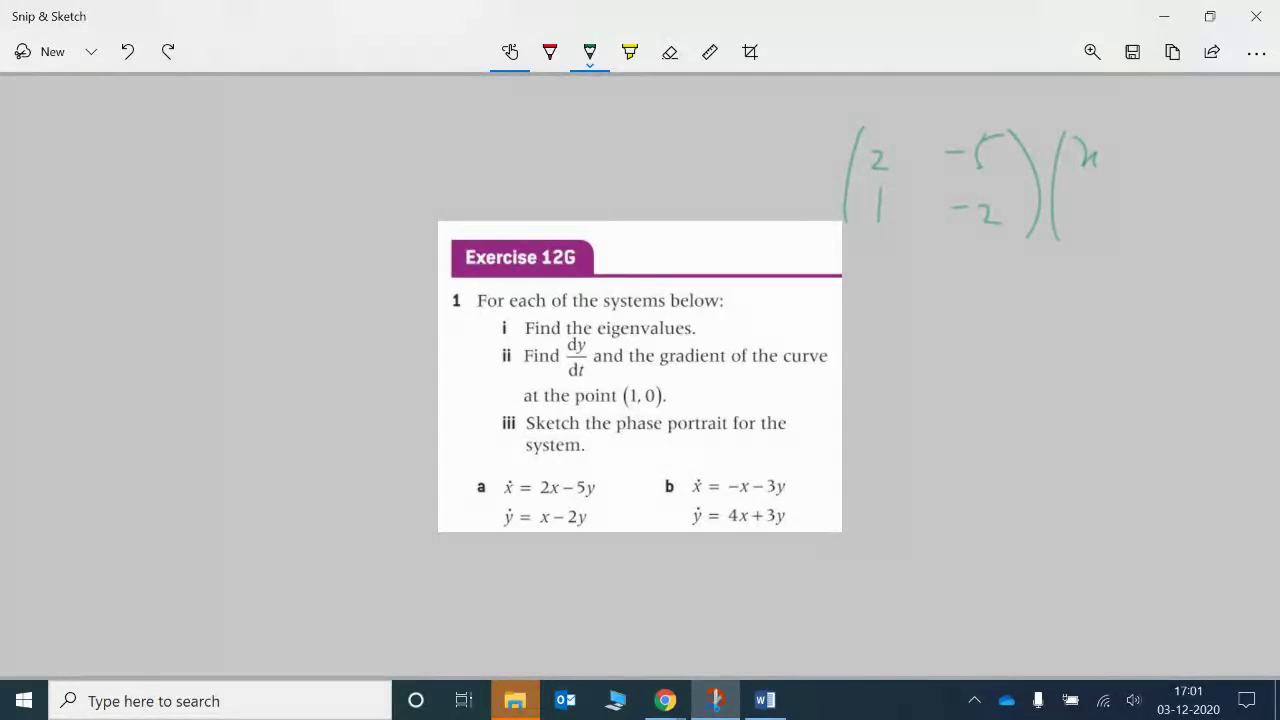
key(ctrl+z)
key(ctrl+z)
key(ctrl+z)
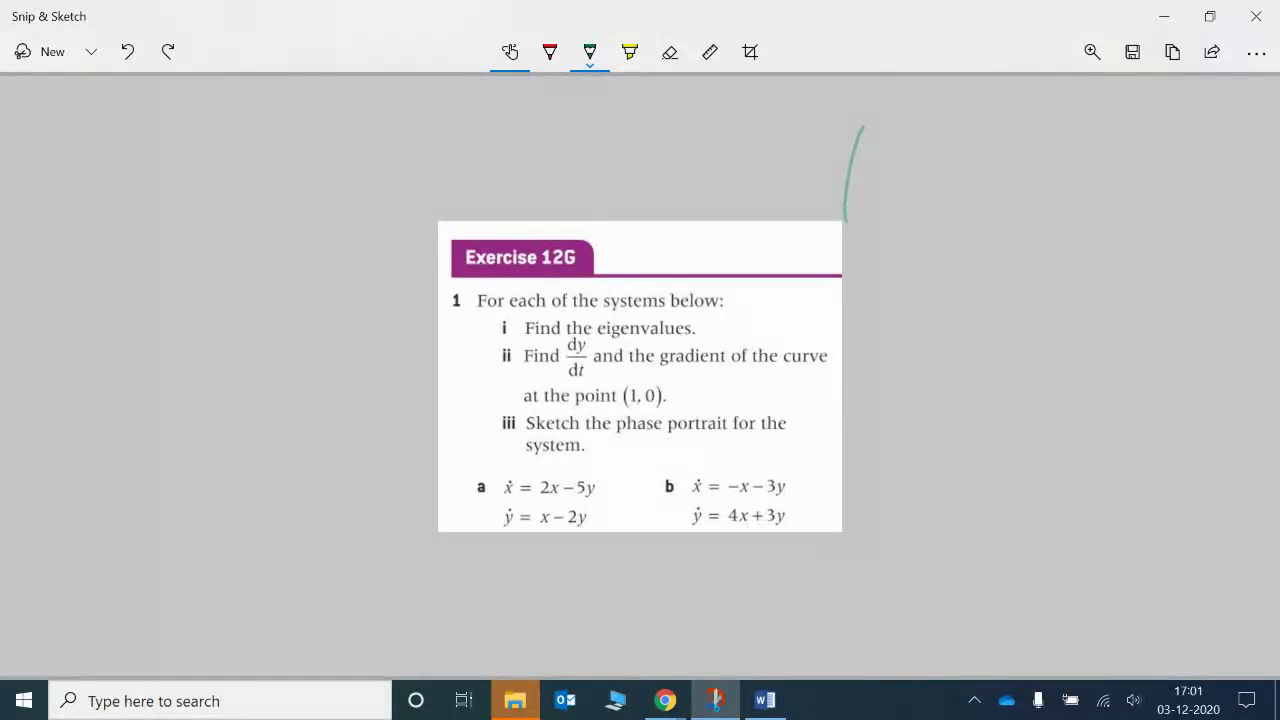
- Handwrite the bracketed characteristic matrix above the snip, with rows 2-λ, -5 and 1, -2-λ
drag(830, 97, 827, 220)
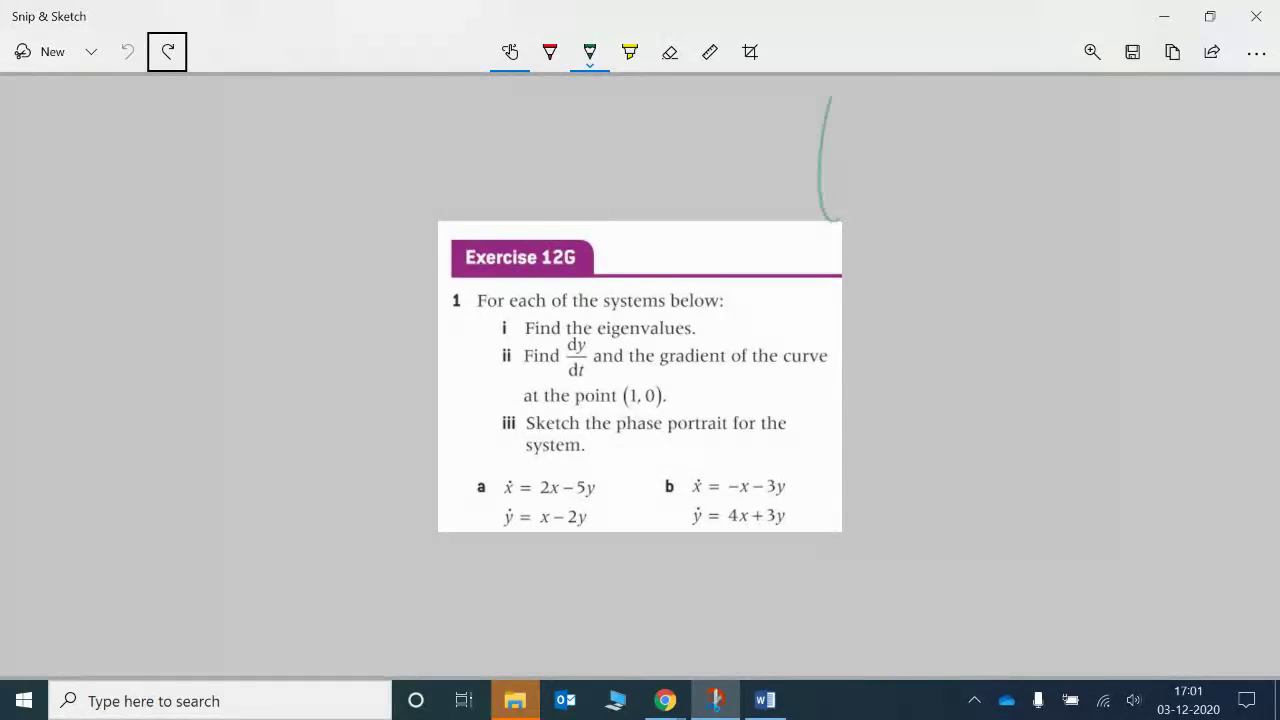
drag(843, 119, 853, 132)
key(ctrl+z)
drag(862, 116, 911, 128)
mouse_move(908, 116)
mouse_down()
mouse_move(905, 127)
mouse_move(970, 118)
mouse_move(984, 131)
mouse_move(1018, 96)
mouse_up()
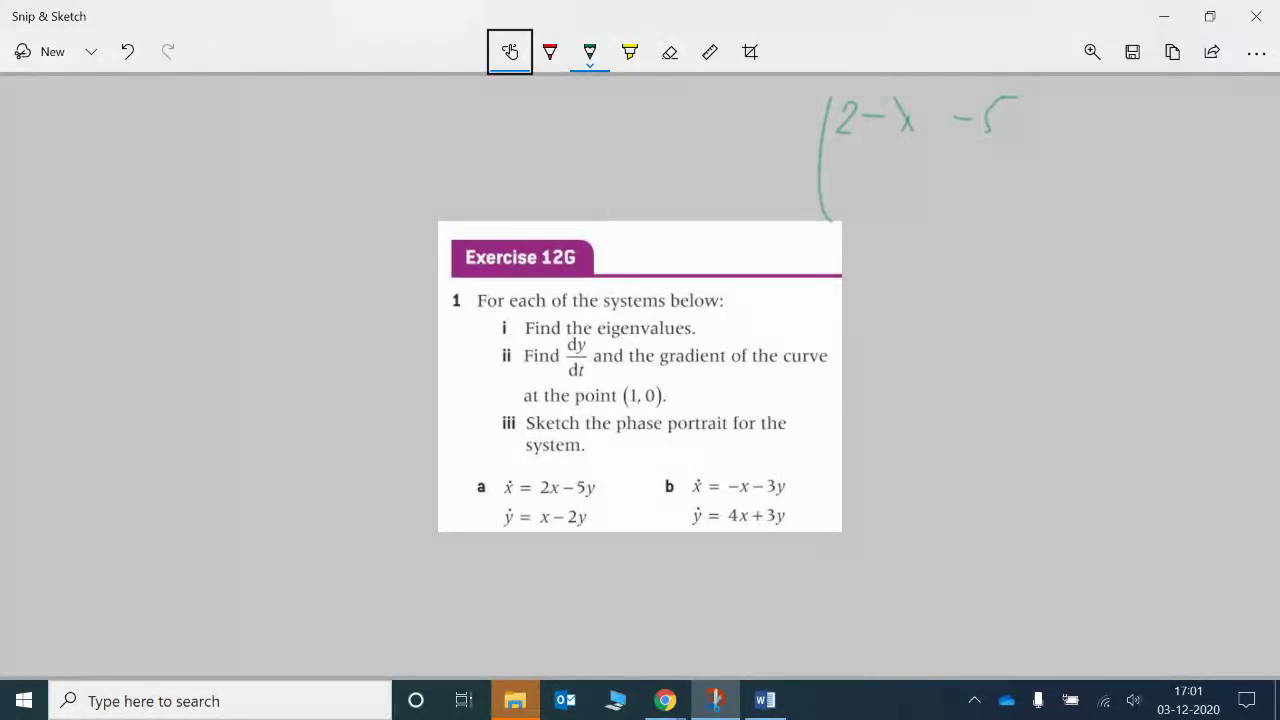
drag(874, 169, 874, 203)
drag(950, 193, 962, 192)
drag(975, 187, 988, 206)
drag(999, 190, 1044, 204)
drag(1034, 188, 1029, 207)
mouse_move(1043, 82)
mouse_down()
mouse_move(1066, 192)
mouse_move(1056, 218)
mouse_up()
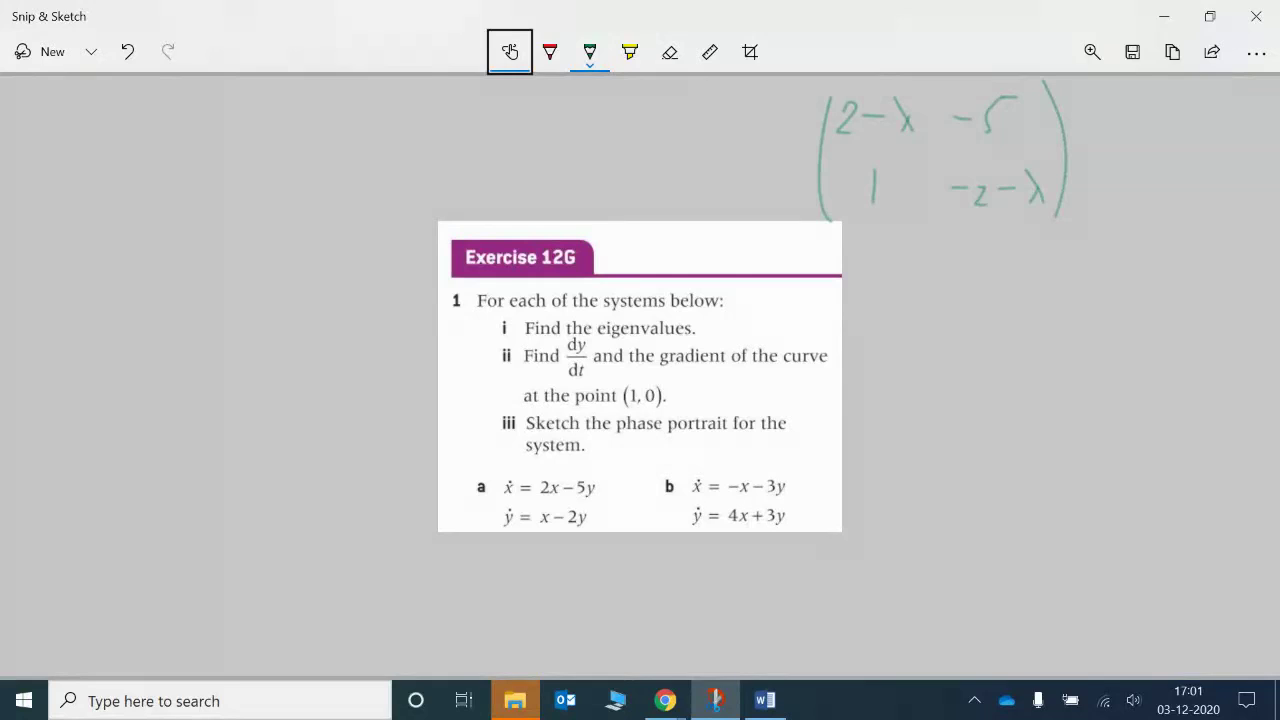
- Add determinant bars around the characteristic matrix and set it equal to 0
drag(797, 96, 802, 234)
drag(1086, 96, 1090, 220)
mouse_move(1118, 170)
mouse_down()
mouse_move(1134, 170)
mouse_move(1140, 150)
mouse_up()
mouse_move(1154, 152)
mouse_down()
mouse_move(1150, 188)
mouse_move(1166, 153)
mouse_up()
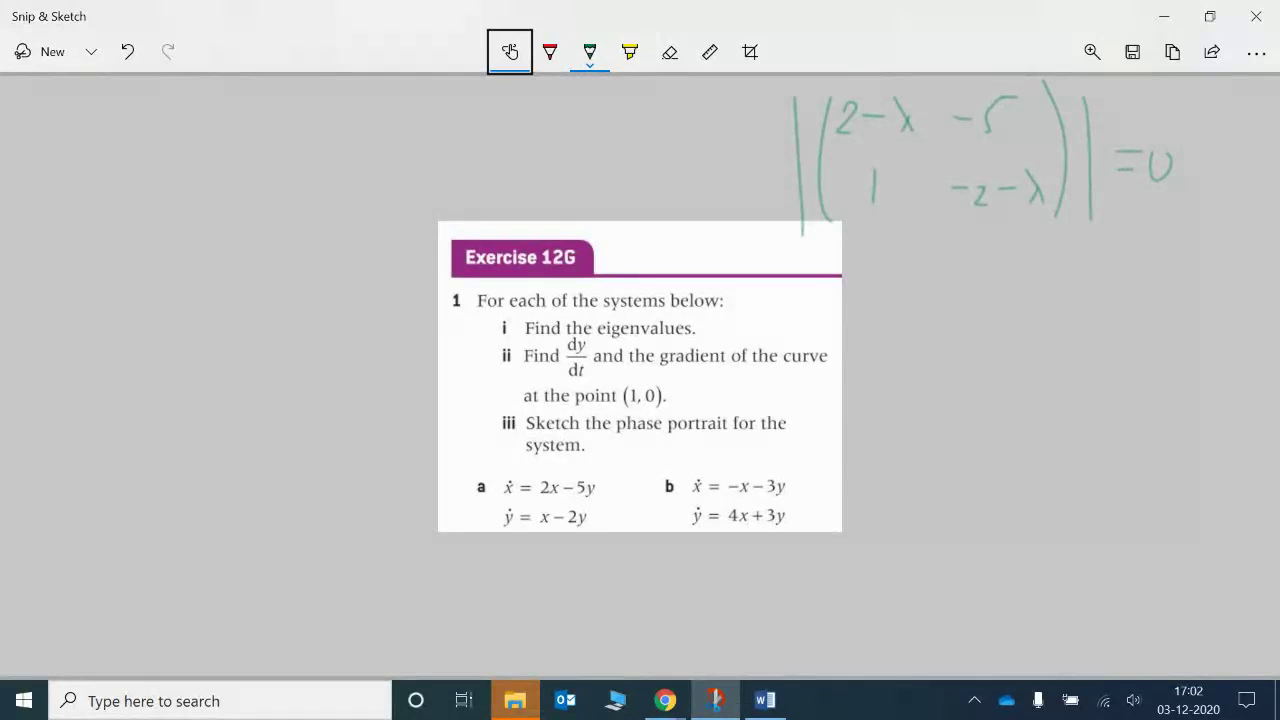
- Write the expanded determinant (2-λ)(-2-λ) - 1(-5) = 0 beneath the matrix, leaving its terms uncircled
drag(848, 262, 862, 292)
mouse_move(871, 278)
mouse_down()
mouse_move(914, 295)
mouse_move(903, 296)
mouse_up()
drag(844, 242, 832, 312)
mouse_move(910, 244)
mouse_down()
mouse_move(908, 314)
mouse_move(936, 312)
mouse_up()
mouse_move(960, 266)
mouse_down()
mouse_move(975, 294)
mouse_move(1001, 278)
mouse_up()
drag(1003, 262, 1008, 296)
mouse_move(1018, 250)
mouse_down()
mouse_move(1027, 312)
mouse_move(1058, 277)
mouse_move(1098, 306)
mouse_move(1116, 282)
mouse_up()
drag(1132, 260, 1130, 292)
drag(1150, 250, 1152, 310)
drag(1168, 279, 1180, 276)
drag(1204, 274, 1203, 286)
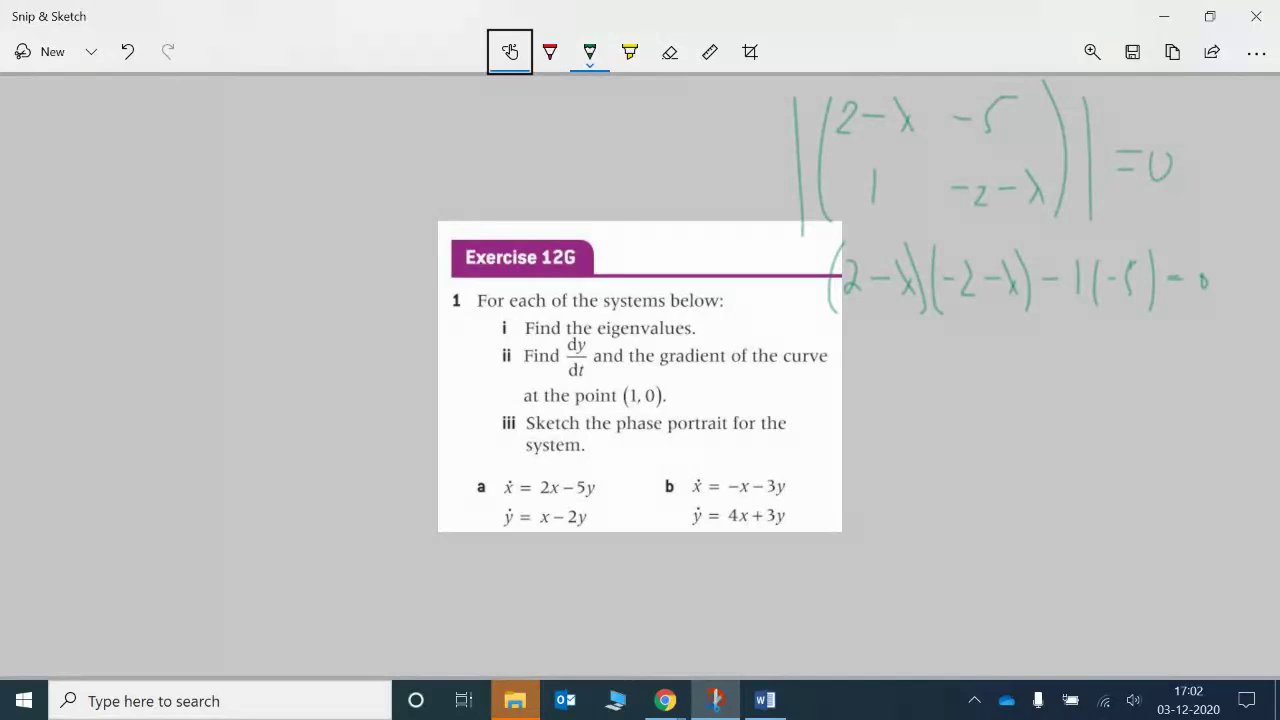
mouse_move(944, 314)
mouse_down()
mouse_move(972, 318)
mouse_move(942, 310)
mouse_up()
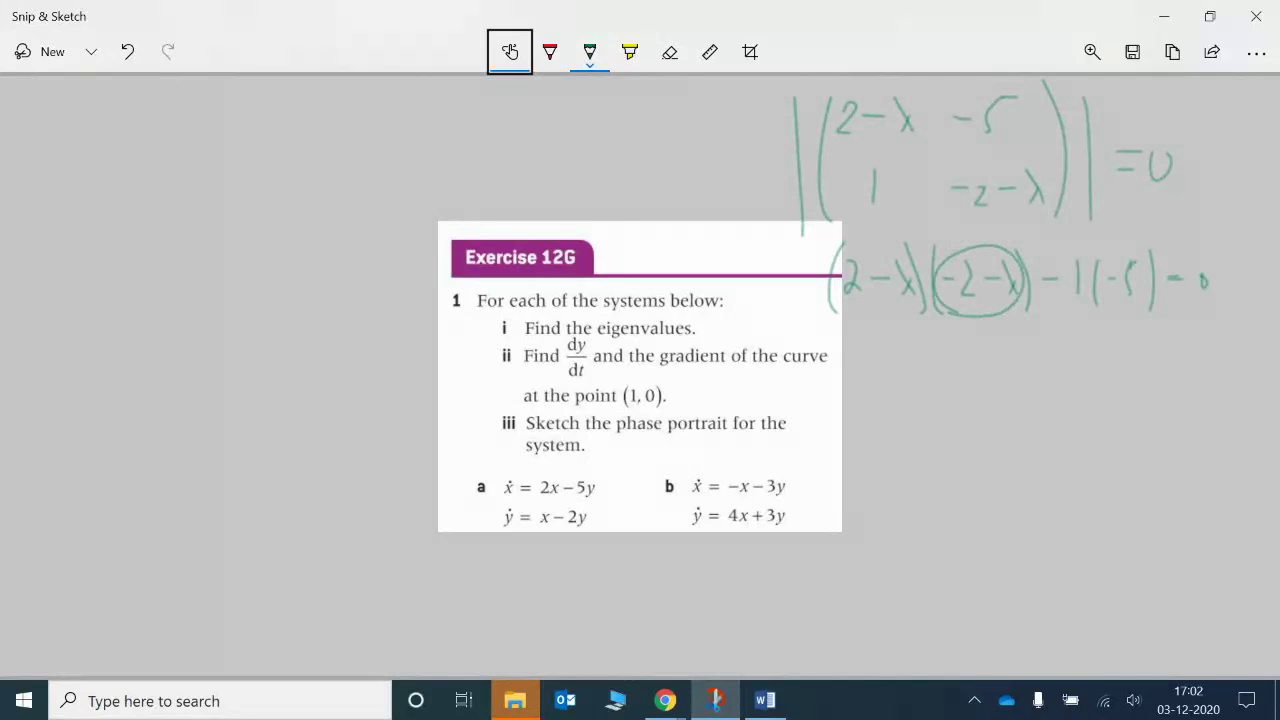
key(ctrl+z)
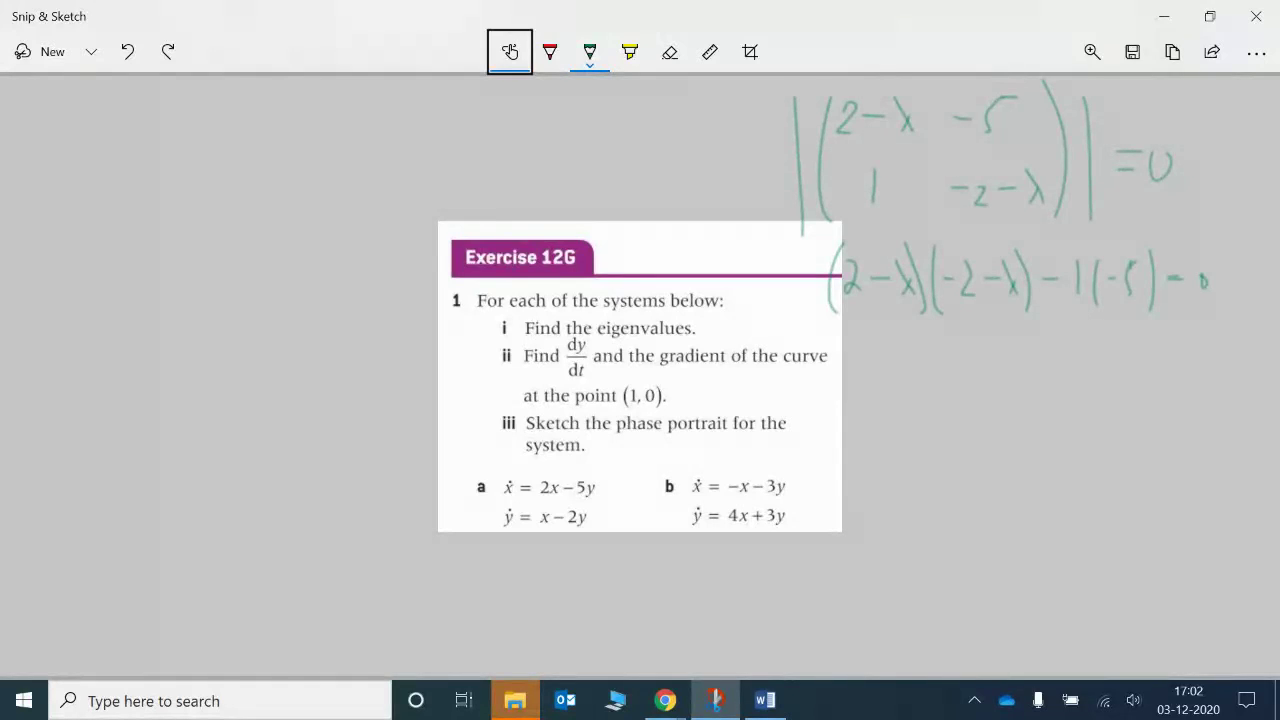
drag(880, 242, 882, 245)
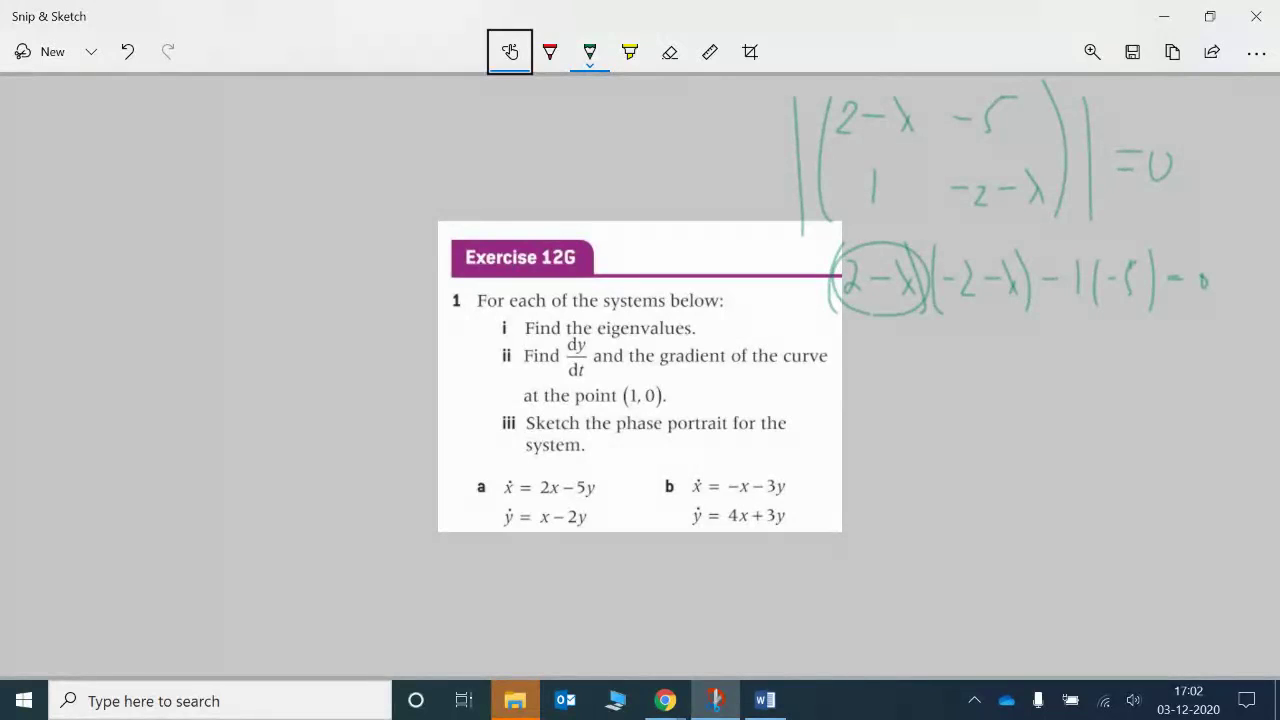
key(ctrl+z)
mouse_move(851, 313)
mouse_down()
mouse_move(846, 366)
mouse_move(874, 348)
mouse_up()
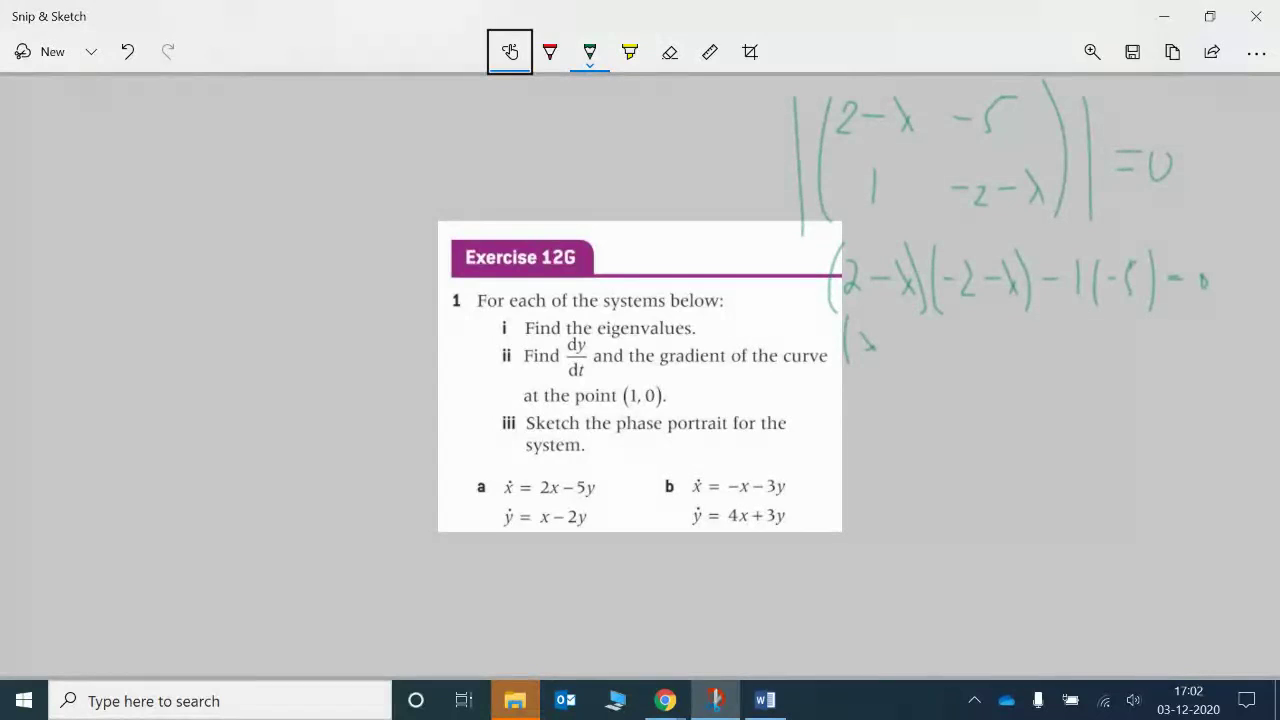
key(ctrl+z)
key(ctrl+z)
- Handwrite the simplified equation (λ-2)(2+λ) + 5 = 0 beneath the expanded determinant
mouse_move(858, 314)
mouse_down()
mouse_move(876, 366)
mouse_move(854, 366)
mouse_move(910, 351)
mouse_move(942, 367)
mouse_up()
key(ctrl+z)
drag(942, 316, 946, 368)
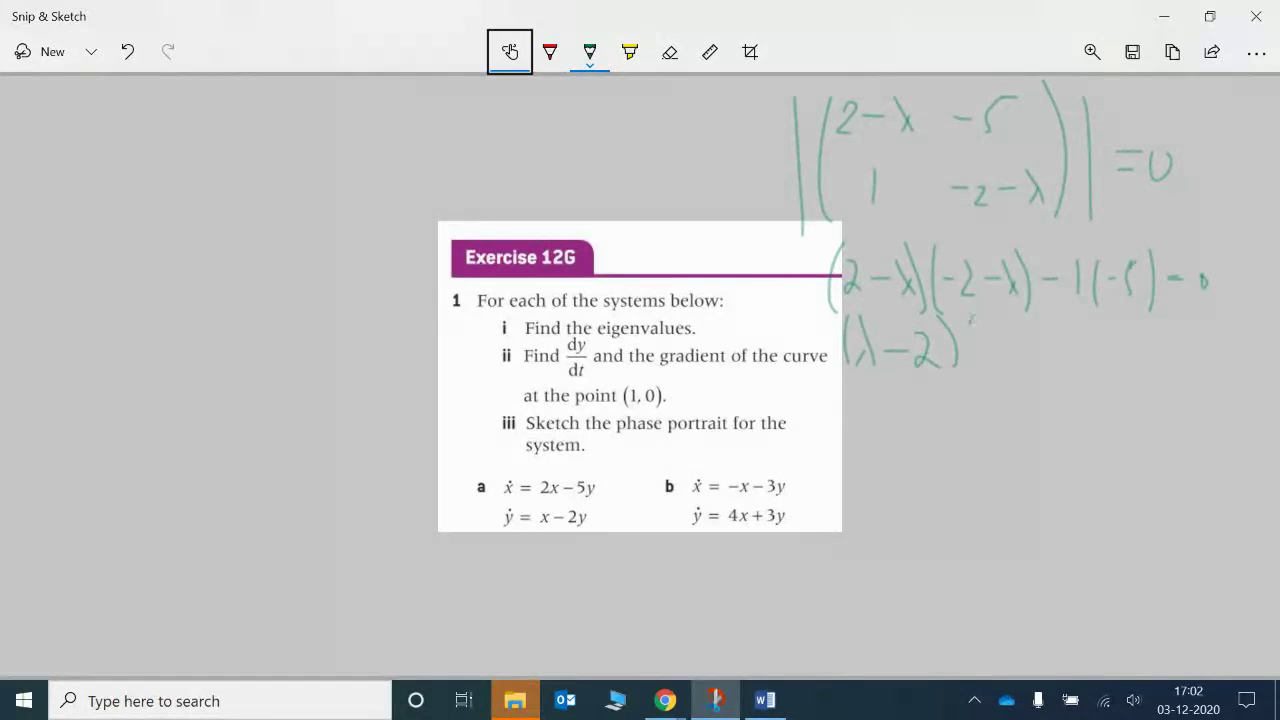
drag(970, 316, 966, 368)
drag(976, 336, 1002, 351)
drag(1008, 350, 1048, 358)
drag(1040, 350, 1032, 366)
drag(1050, 316, 1058, 378)
key(ctrl+z)
key(ctrl+z)
key(ctrl+z)
drag(1014, 336, 1014, 366)
mouse_move(1028, 324)
mouse_down()
mouse_move(1046, 366)
mouse_move(1034, 368)
mouse_move(1058, 386)
mouse_move(1126, 350)
mouse_up()
mouse_move(1100, 332)
mouse_down()
mouse_move(1100, 368)
mouse_move(1129, 365)
mouse_move(1150, 333)
mouse_move(1180, 350)
mouse_move(1210, 340)
mouse_move(1179, 337)
mouse_move(1203, 335)
mouse_up()
key(ctrl+z)
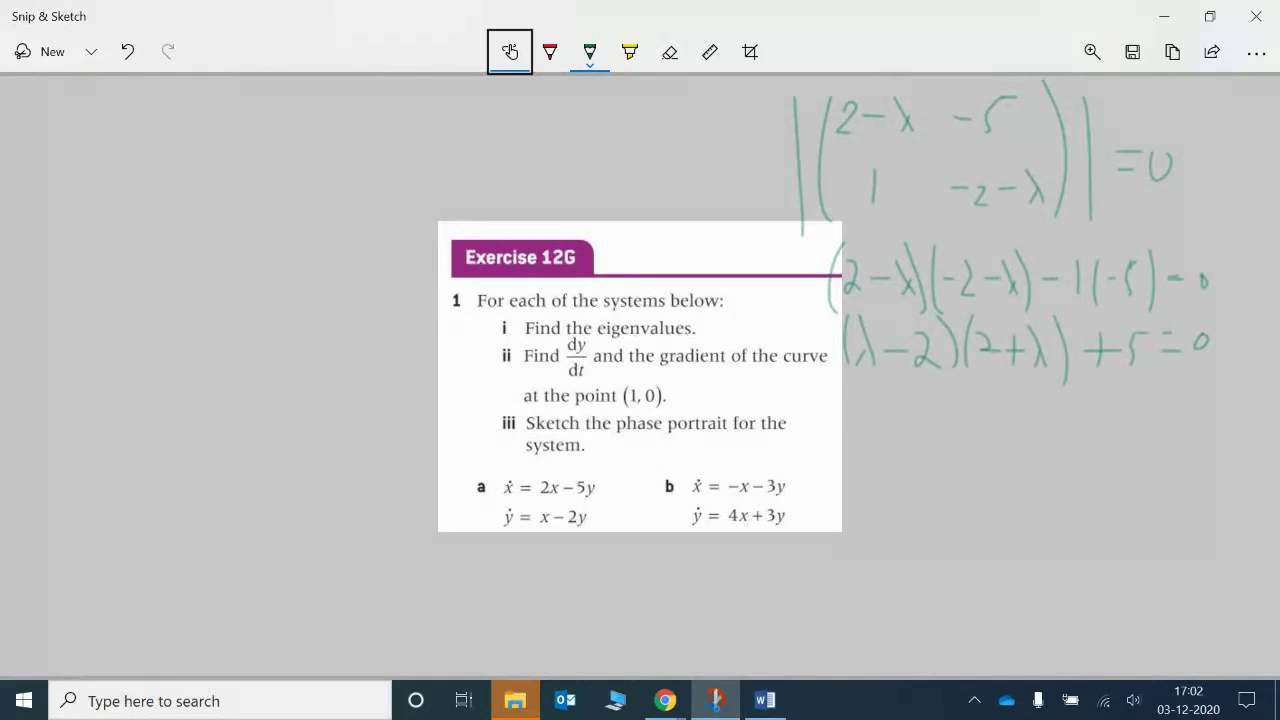
- Write the multiplied-out equation λ² - 4 + 5 = 0 on the following line
drag(854, 374, 866, 422)
mouse_move(861, 404)
mouse_down()
mouse_move(851, 422)
mouse_move(880, 404)
mouse_up()
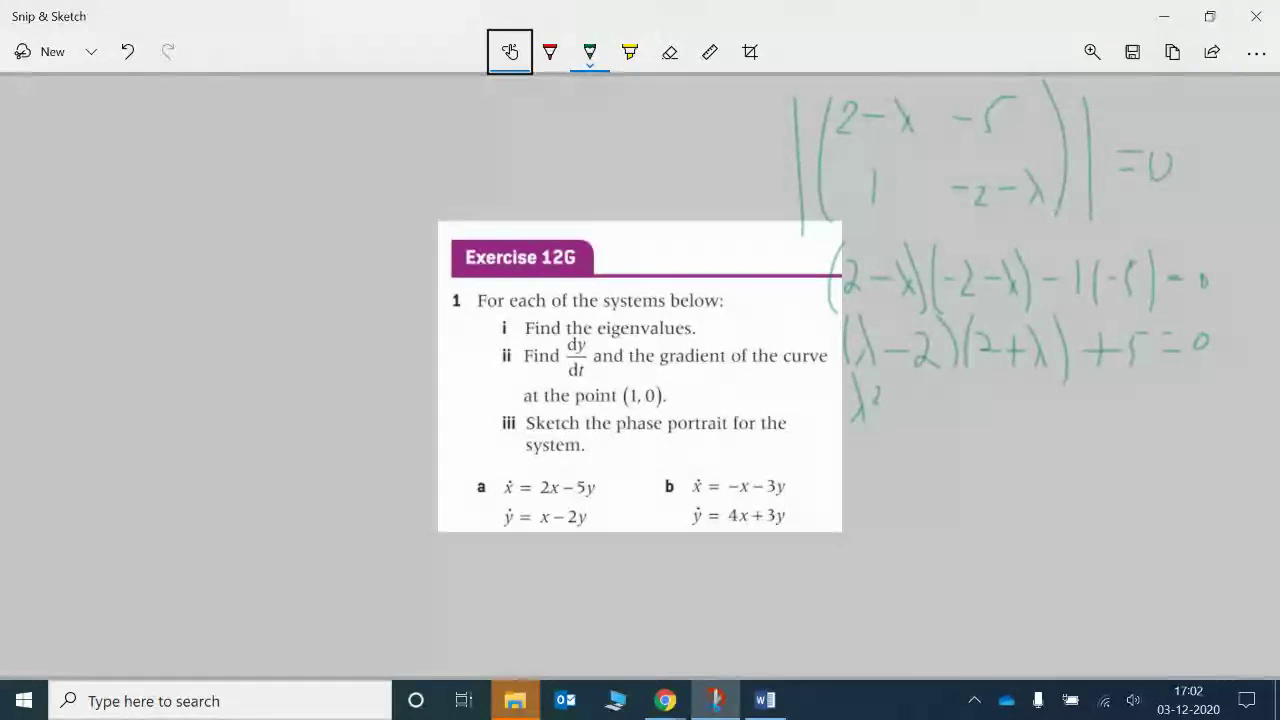
drag(912, 406, 940, 406)
mouse_move(962, 388)
mouse_down()
mouse_move(980, 404)
mouse_move(966, 428)
mouse_move(1024, 408)
mouse_up()
drag(1056, 390, 1044, 422)
mouse_move(1056, 395)
mouse_down()
mouse_move(1086, 389)
mouse_move(1154, 410)
mouse_up()
key(ctrl+z)
key(ctrl+z)
key(ctrl+z)
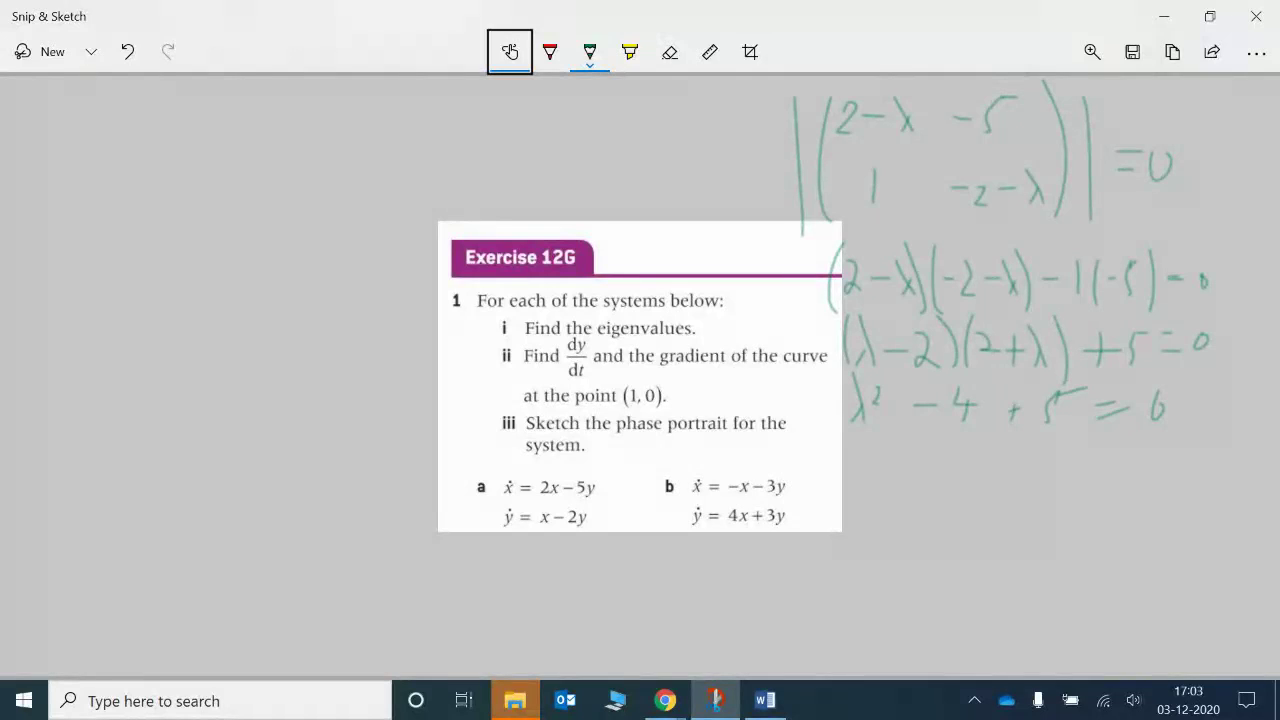
- Finish the eigenvalue working with the lines λ² = -1 and λ = ±i, leaving -4 + 5 uncircled
mouse_move(1012, 440)
mouse_down()
mouse_move(1028, 474)
mouse_move(1013, 476)
mouse_move(1120, 464)
mouse_up()
drag(1090, 461, 1124, 458)
mouse_move(918, 426)
mouse_down()
mouse_move(1000, 387)
mouse_move(916, 422)
mouse_move(905, 398)
mouse_up()
key(ctrl+z)
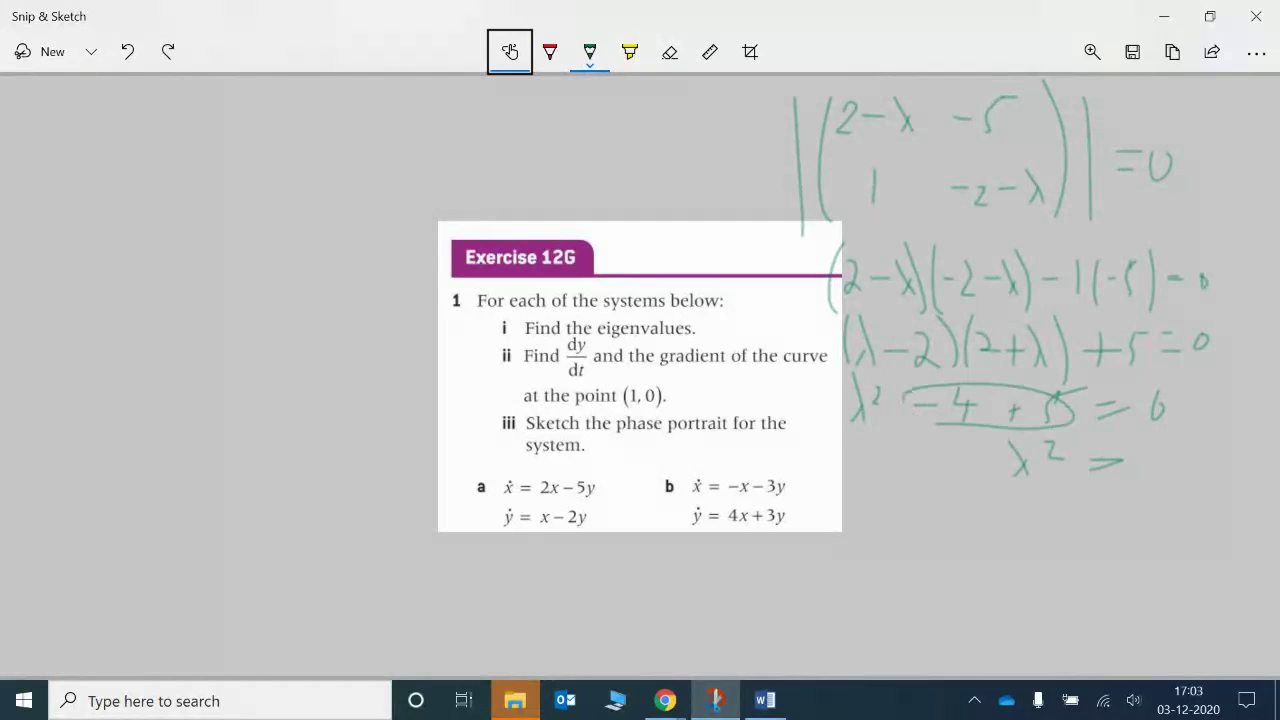
key(ctrl+z)
drag(1142, 462, 1178, 476)
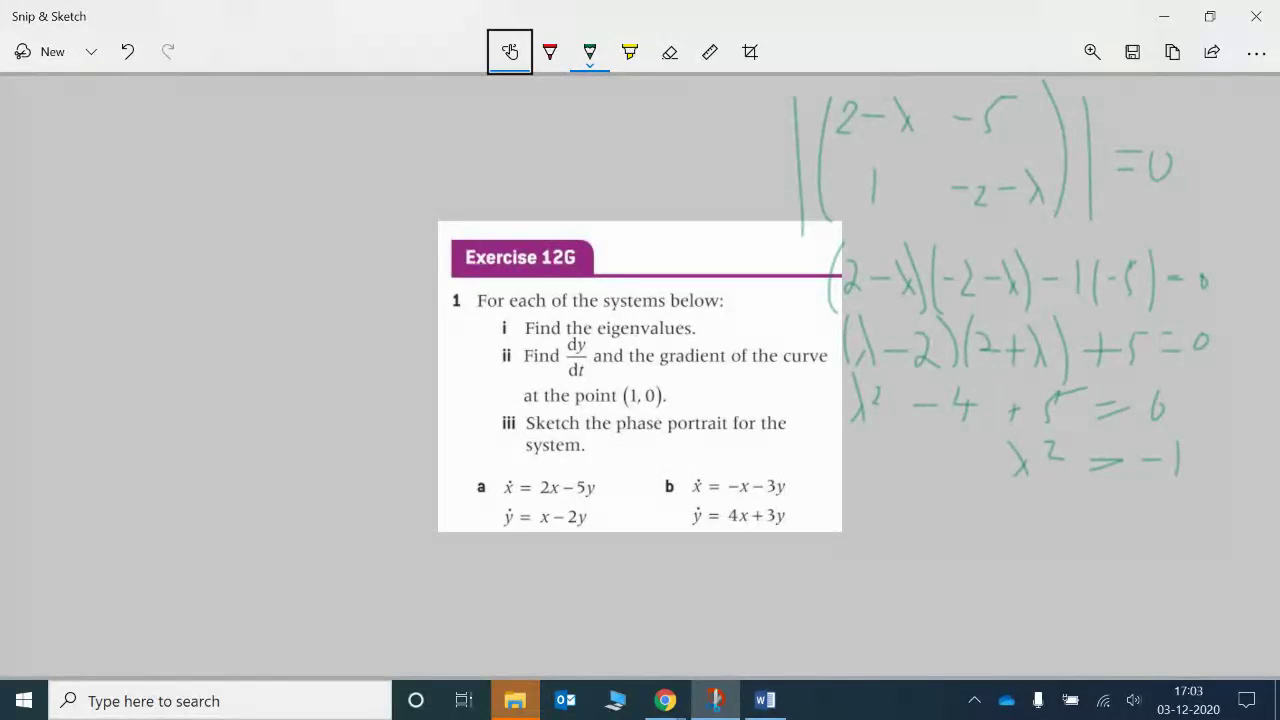
mouse_move(1045, 495)
mouse_down()
mouse_move(1059, 528)
mouse_move(1047, 528)
mouse_move(1136, 514)
mouse_move(1108, 513)
mouse_up()
drag(1164, 496, 1163, 526)
drag(1152, 514, 1197, 530)
- Check the trajectory rules for eigenvalues a ± bi in the Chrome textbook, and return to Snip & Sketch
mouse_move(665, 700)
click(554, 600)
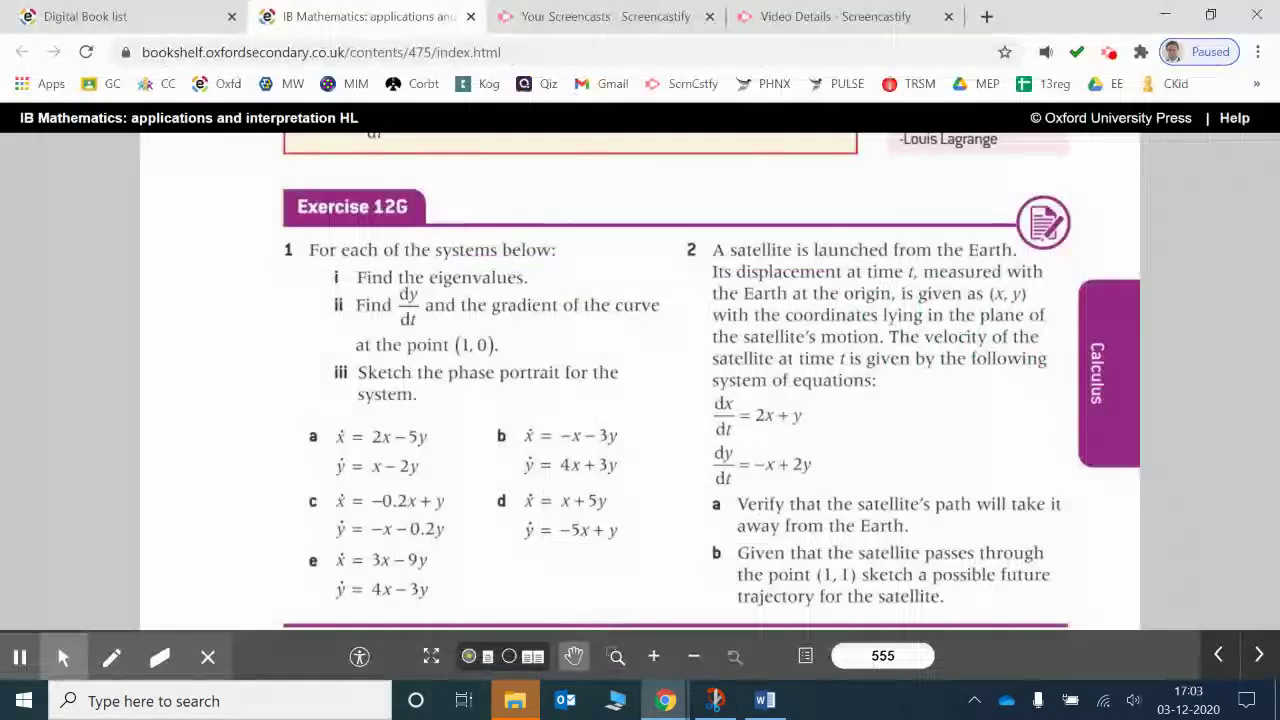
scroll(640, 400, up, 1)
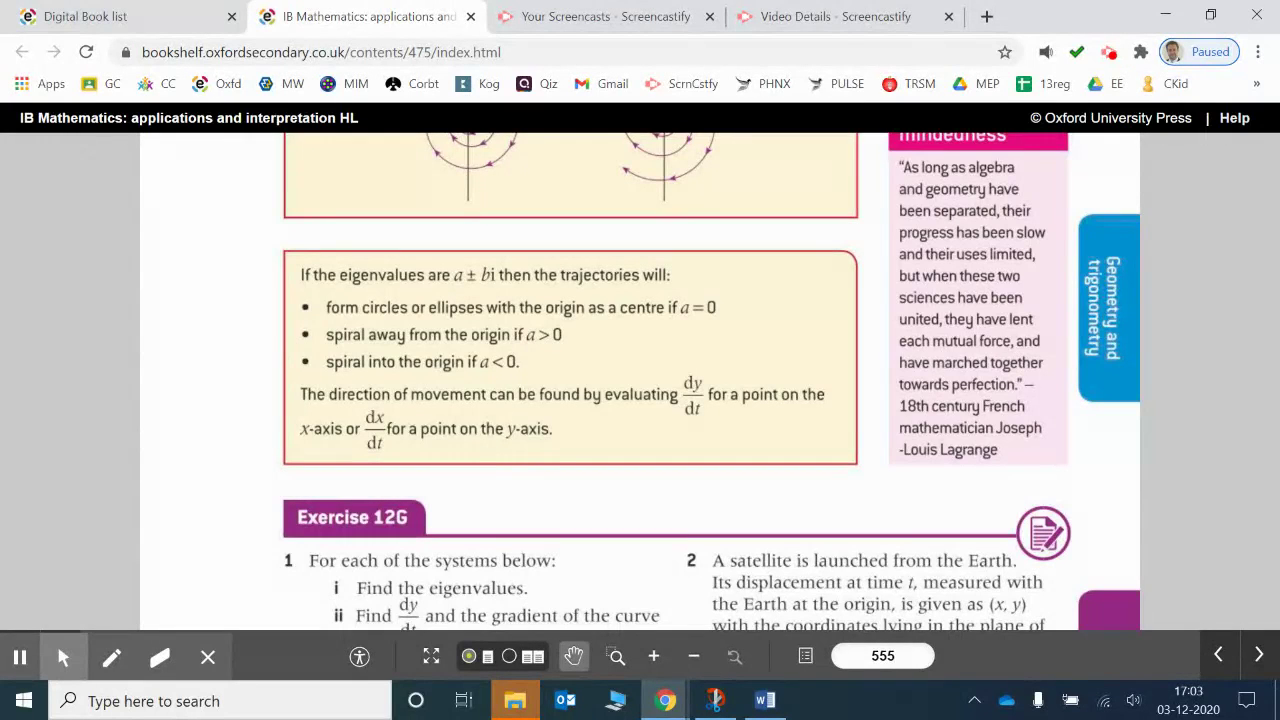
click(715, 700)
- Sketch an example circle and ellipse in the blank space beside the snip, and undo both shapes
mouse_move(235, 278)
mouse_down()
mouse_move(198, 410)
mouse_move(152, 310)
mouse_up()
mouse_move(305, 315)
mouse_down()
mouse_move(100, 338)
mouse_move(224, 315)
mouse_up()
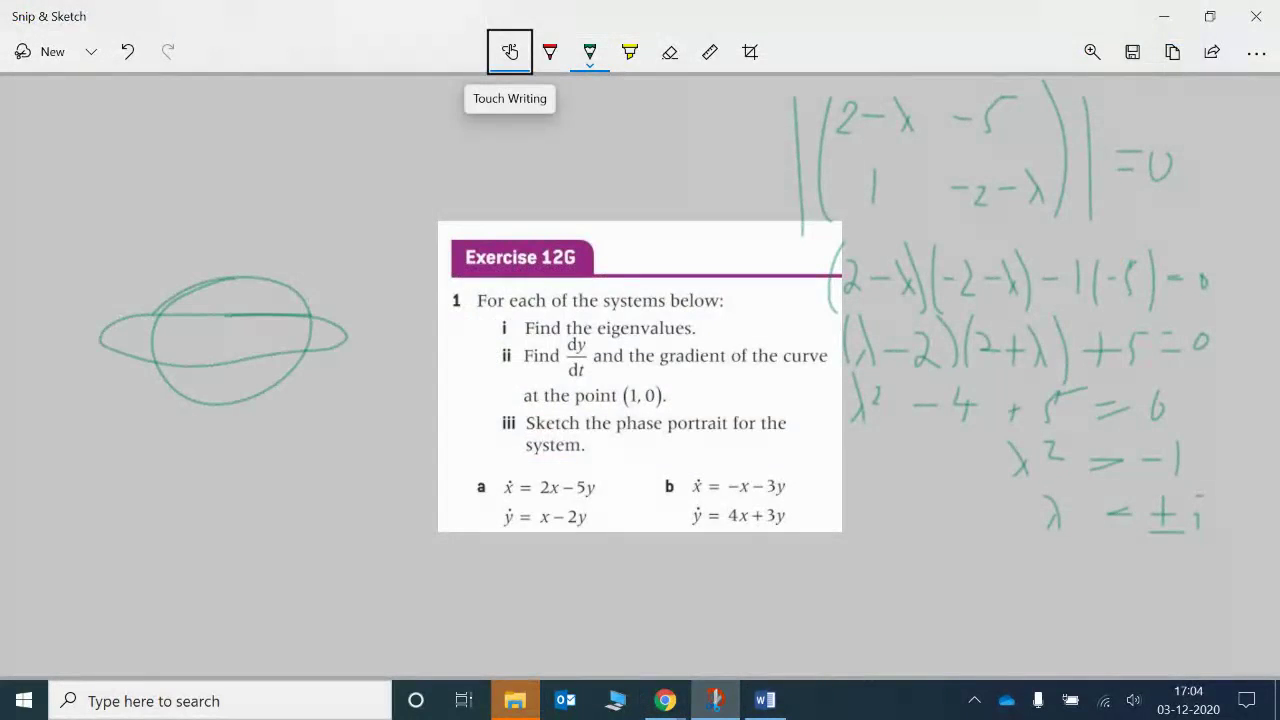
key(ctrl+z)
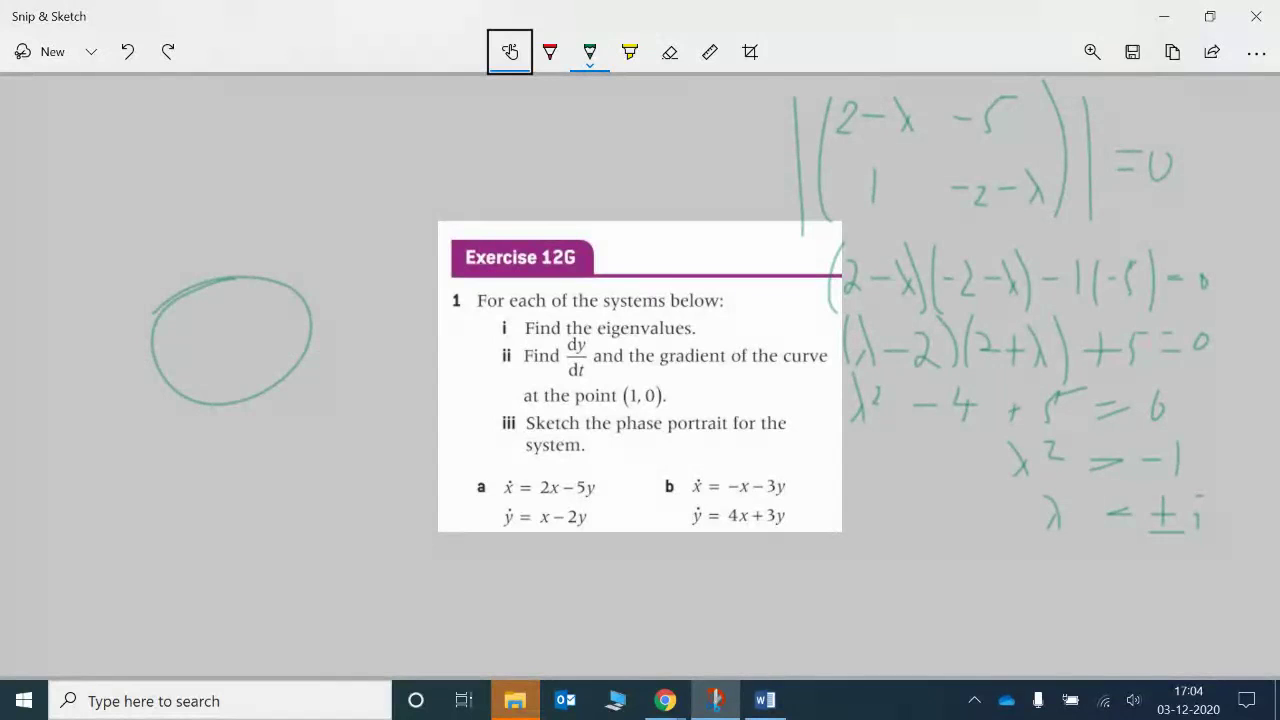
mouse_move(305, 243)
mouse_down()
mouse_move(300, 310)
mouse_move(282, 250)
mouse_up()
key(ctrl+z)
key(ctrl+z)
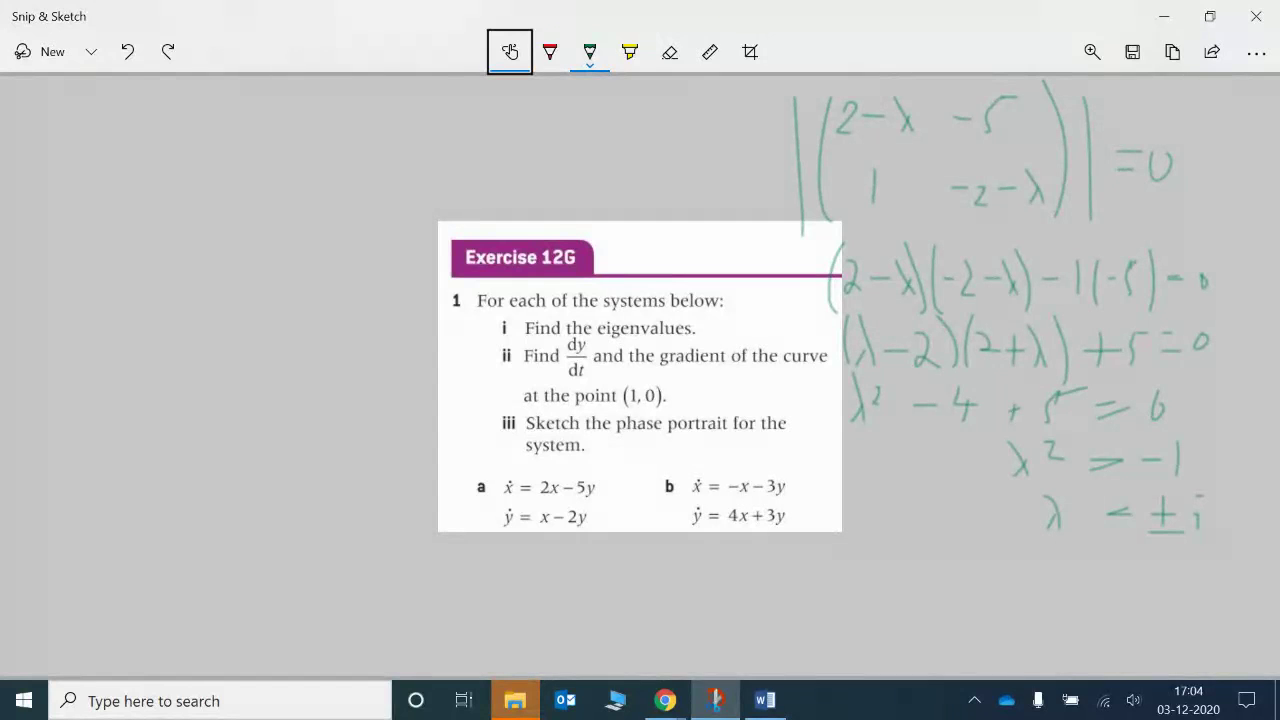
- Circle parts ii and iii of the question for emphasis, undoing each marking
mouse_move(626, 336)
mouse_down()
mouse_move(470, 368)
mouse_move(844, 366)
mouse_move(522, 340)
mouse_up()
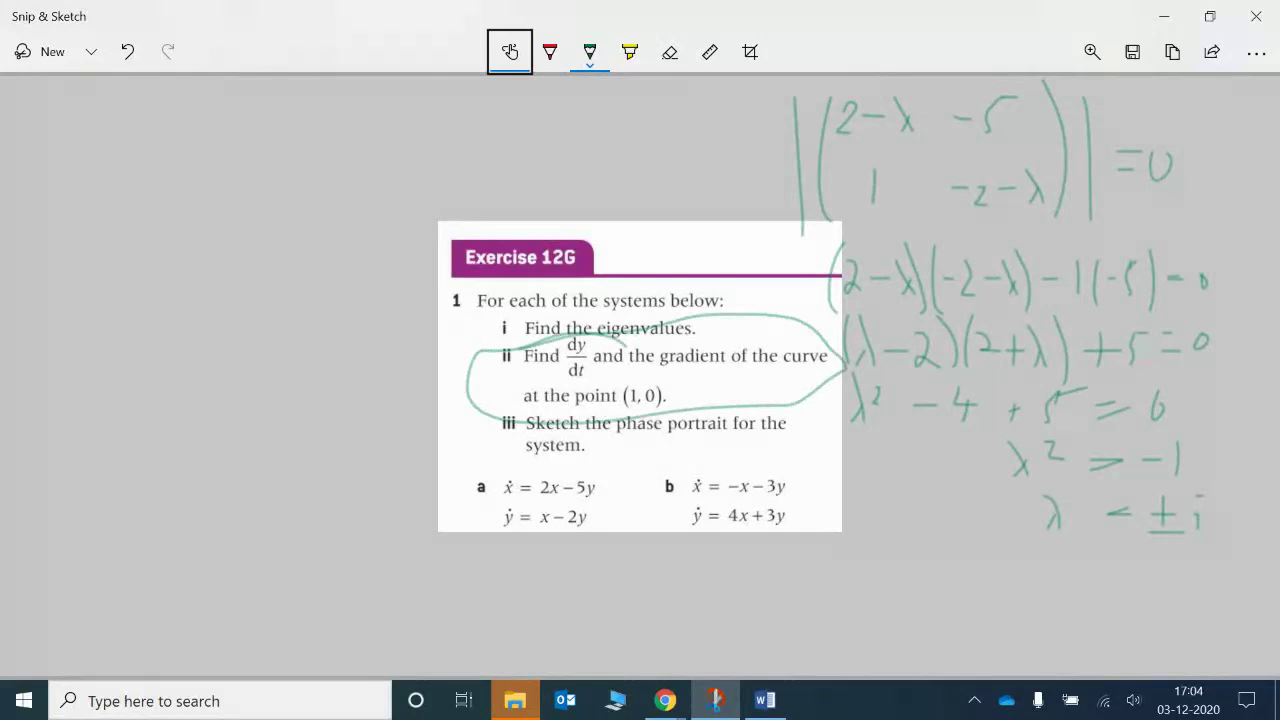
key(ctrl+z)
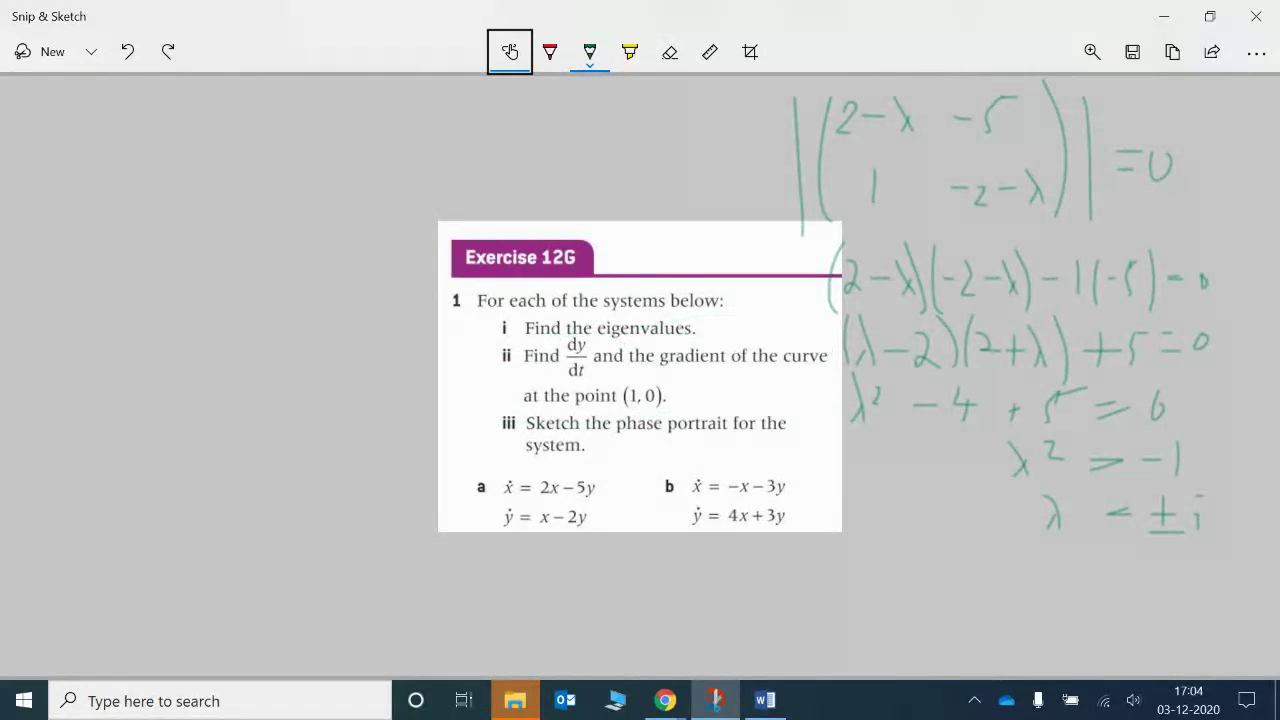
mouse_move(716, 332)
mouse_down()
mouse_move(530, 340)
mouse_move(790, 400)
mouse_move(806, 335)
mouse_up()
key(ctrl+z)
mouse_move(562, 446)
mouse_down()
mouse_move(514, 442)
mouse_move(600, 404)
mouse_move(540, 456)
mouse_up()
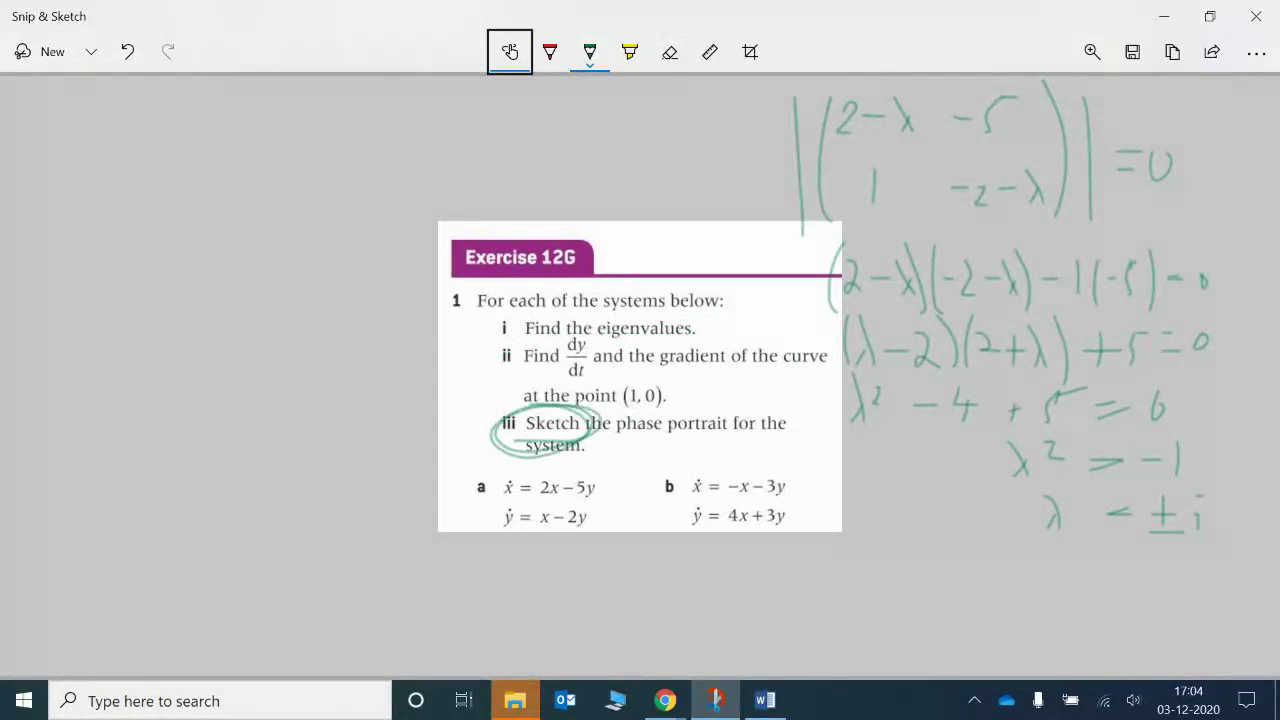
key(ctrl+z)
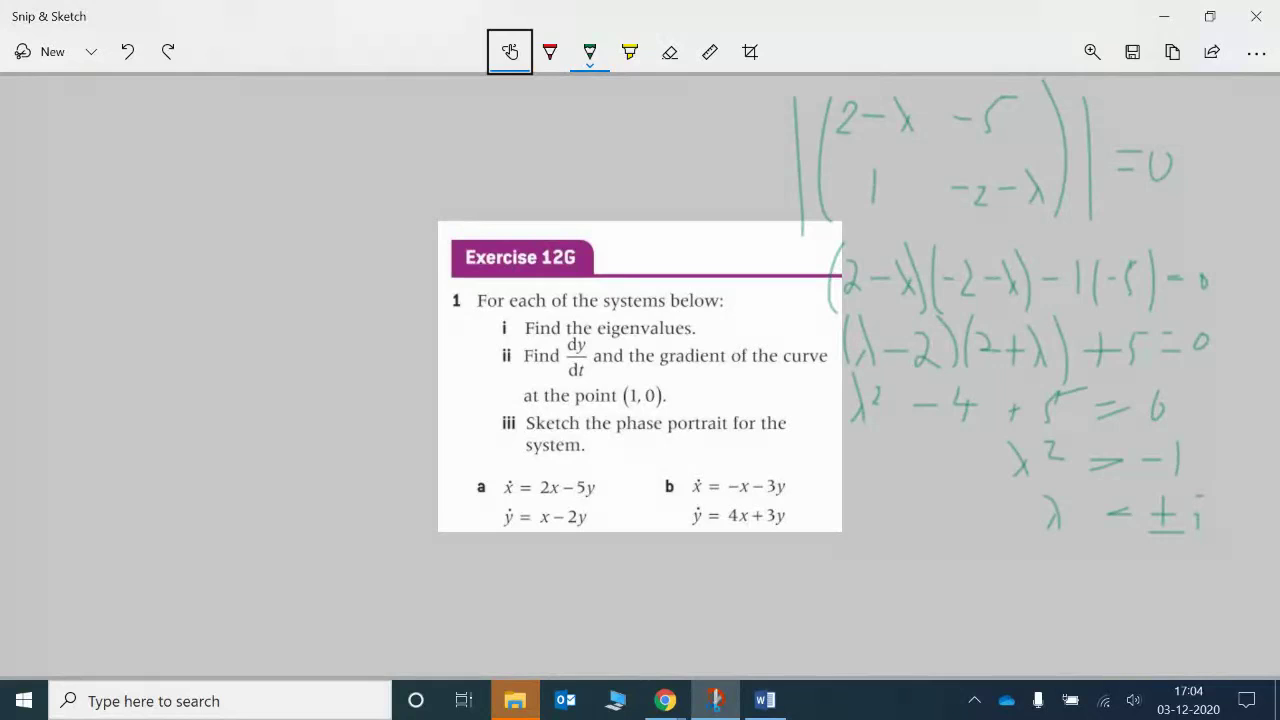
drag(640, 370, 612, 378)
key(ctrl+z)
- Draw a pair of perpendicular axes beside the snip with tick marks on both sides of the origin
drag(42, 279, 416, 261)
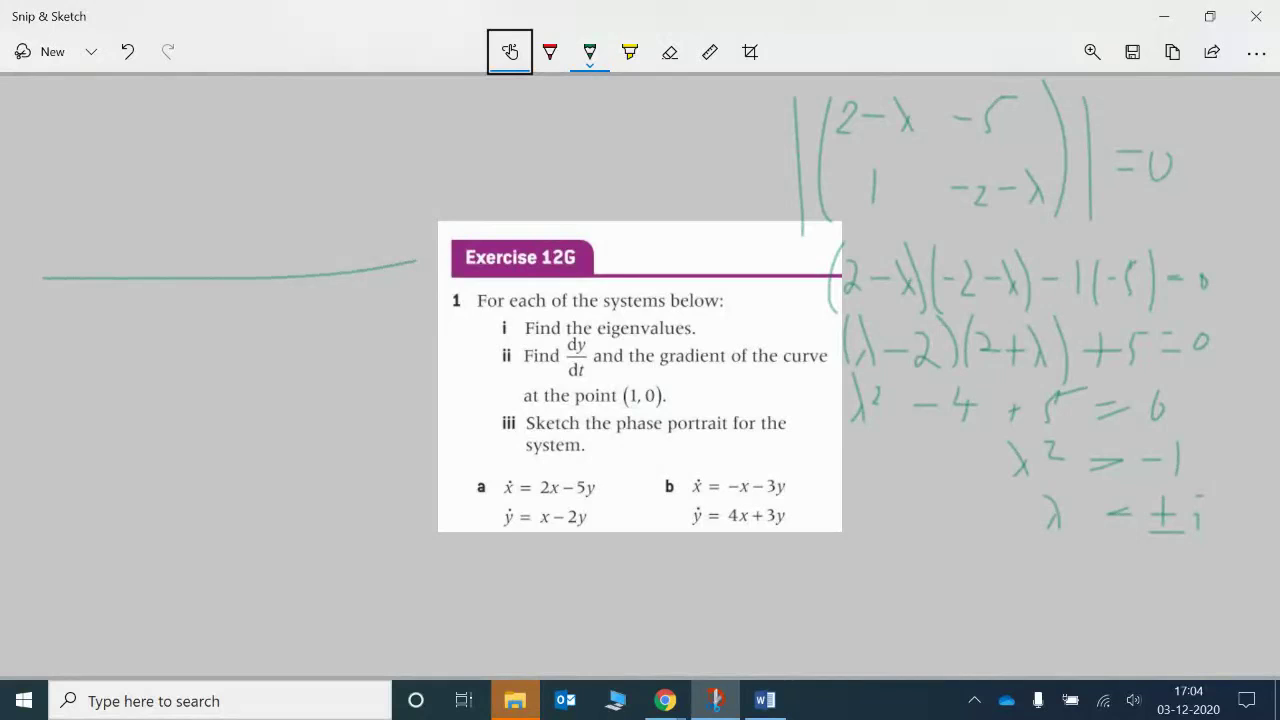
drag(209, 88, 224, 455)
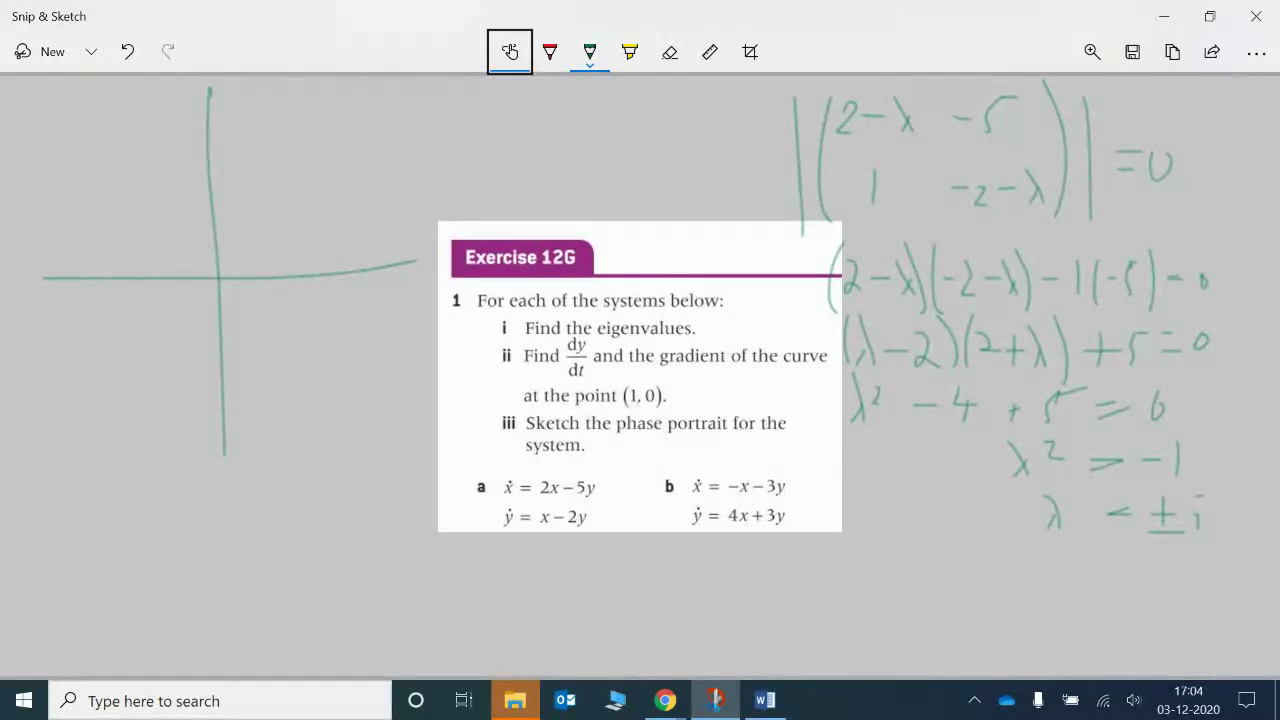
drag(306, 262, 307, 283)
drag(206, 199, 229, 193)
drag(212, 352, 228, 350)
drag(600, 342, 572, 334)
key(ctrl+z)
drag(70, 470, 76, 572)
drag(82, 550, 60, 572)
key(ctrl+z)
key(ctrl+z)
key(ctrl+z)
- Write ẋ = and ẏ = on two lines beneath the axes, leaving their values blank
mouse_move(64, 470)
mouse_down()
mouse_move(72, 494)
mouse_move(86, 492)
mouse_move(66, 542)
mouse_up()
click(74, 448)
drag(75, 522, 60, 582)
drag(96, 484, 114, 480)
drag(100, 494, 118, 488)
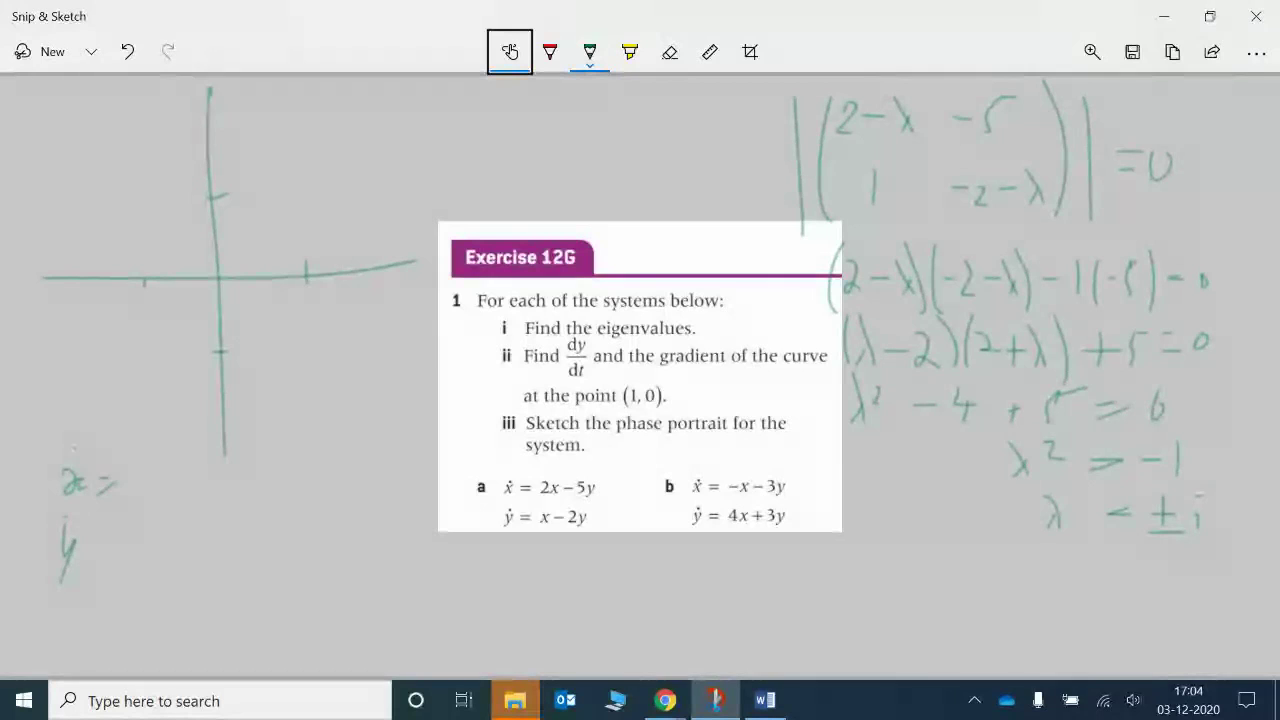
drag(92, 533, 116, 531)
drag(98, 550, 114, 547)
mouse_move(558, 470)
mouse_down()
mouse_move(574, 550)
mouse_move(552, 472)
mouse_up()
key(ctrl+z)
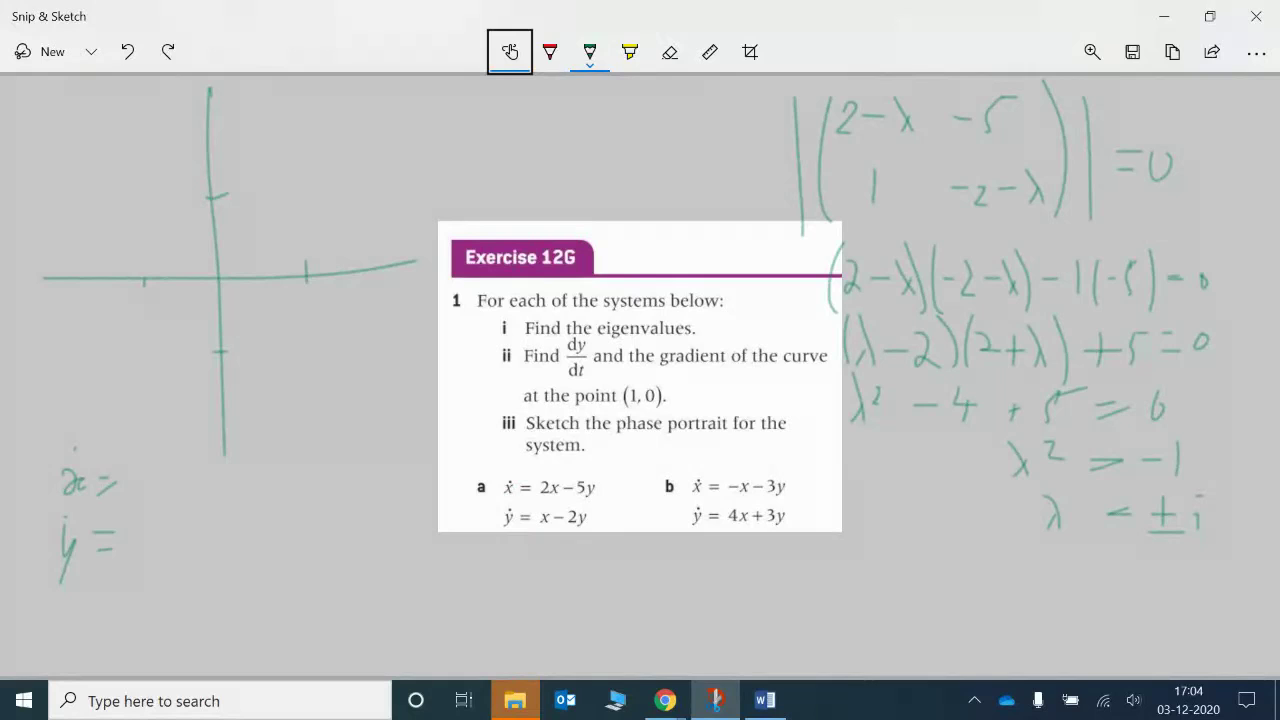
- Label the axis ticks with 1 and -1 on both axes
drag(317, 279, 318, 291)
drag(194, 189, 194, 205)
drag(113, 297, 128, 296)
drag(148, 296, 191, 352)
drag(202, 351, 202, 379)
- Mark the point (1, 0) and the terms of system a in the question, undoing each marking
mouse_move(676, 406)
mouse_down()
mouse_move(626, 415)
mouse_move(684, 398)
mouse_up()
key(ctrl+z)
drag(574, 489, 607, 474)
drag(566, 529, 595, 506)
key(ctrl+z)
key(ctrl+z)
drag(555, 468, 552, 504)
key(ctrl+z)
key(ctrl+z)
- Complete the lines as ẋ = 2 and ẏ = 1, and write the column vector (2, 1) beside them
mouse_move(125, 472)
mouse_down()
mouse_move(130, 491)
mouse_move(149, 490)
mouse_up()
drag(133, 534, 133, 545)
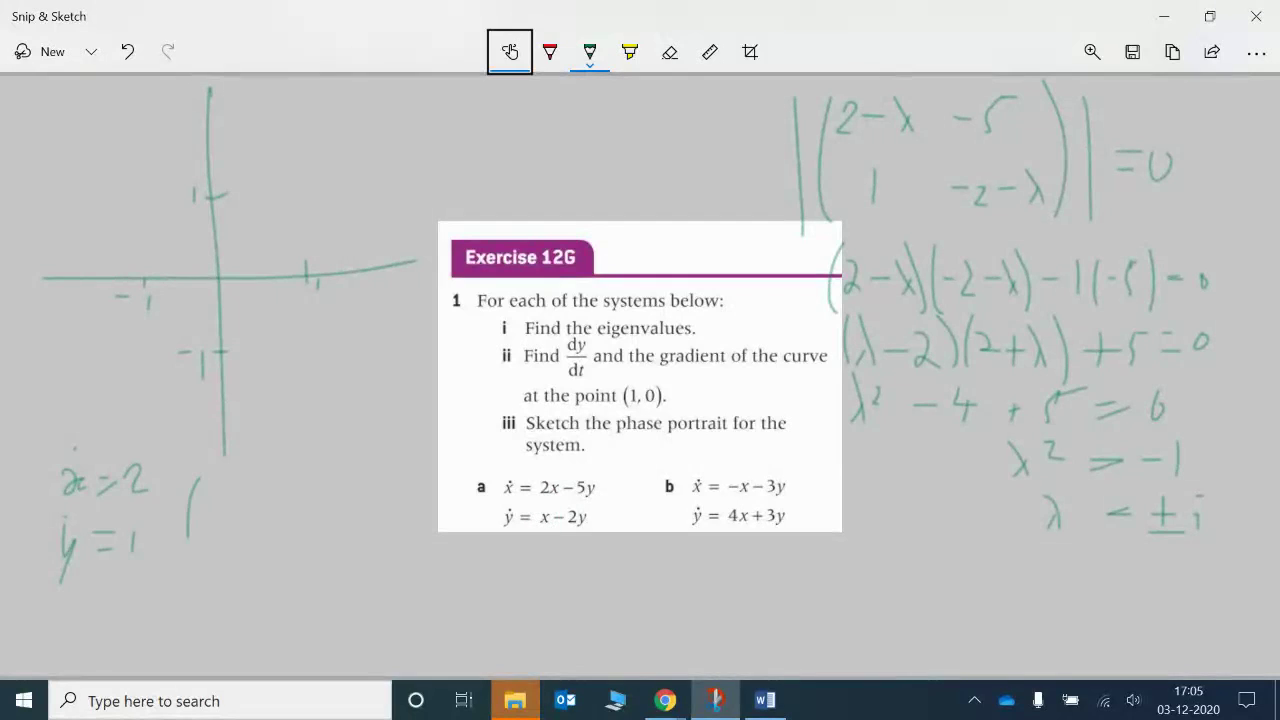
drag(199, 478, 197, 549)
mouse_move(205, 484)
mouse_down()
mouse_move(226, 514)
mouse_move(208, 549)
mouse_move(229, 560)
mouse_up()
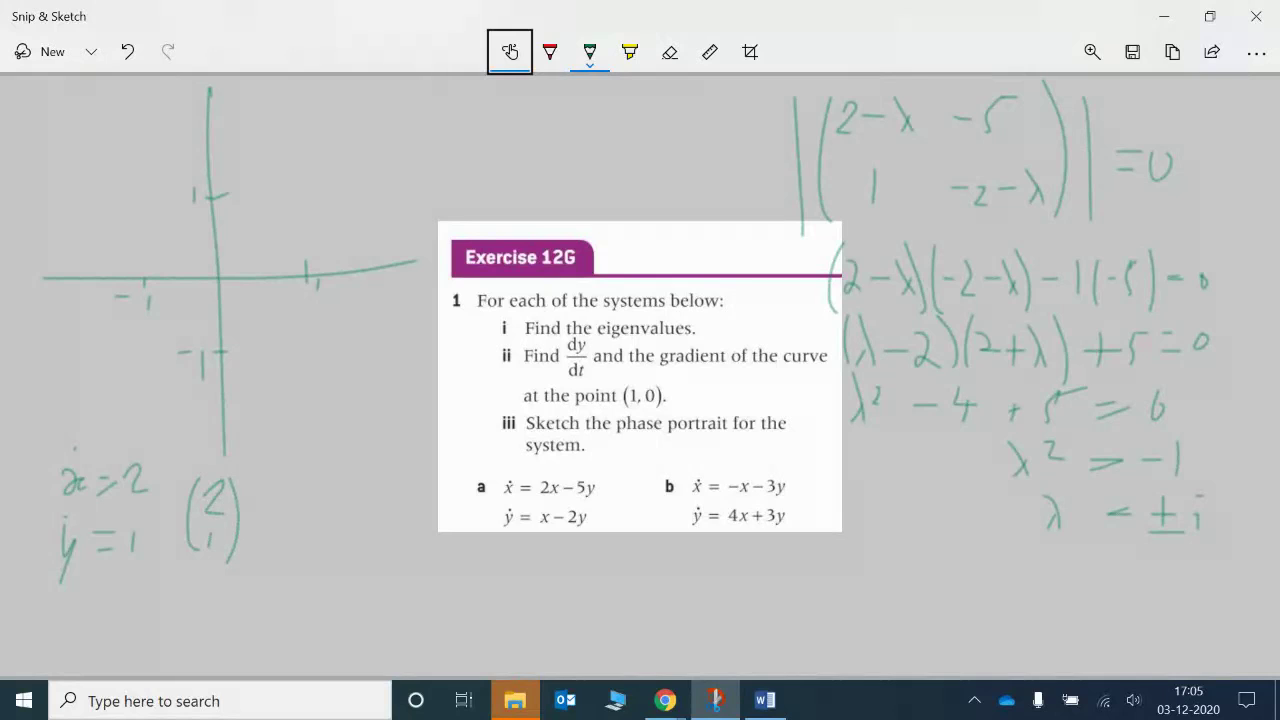
mouse_move(154, 502)
mouse_down()
mouse_move(126, 512)
mouse_move(158, 468)
mouse_up()
key(ctrl+z)
key(ctrl+y)
key(ctrl+z)
key(ctrl+y)
key(ctrl+z)
mouse_move(150, 468)
mouse_down()
mouse_move(128, 506)
mouse_move(142, 452)
mouse_up()
key(ctrl+z)
- Sketch a small right-angled direction triangle below the column vector, and undo all of its strokes
mouse_move(265, 604)
mouse_down()
mouse_move(342, 606)
mouse_move(338, 620)
mouse_up()
mouse_move(130, 514)
mouse_down()
mouse_move(112, 566)
mouse_move(132, 518)
mouse_up()
key(ctrl+z)
mouse_move(343, 606)
mouse_down()
mouse_move(341, 556)
mouse_move(347, 576)
mouse_up()
mouse_move(254, 604)
mouse_down()
mouse_move(236, 621)
mouse_move(344, 549)
mouse_move(340, 573)
mouse_up()
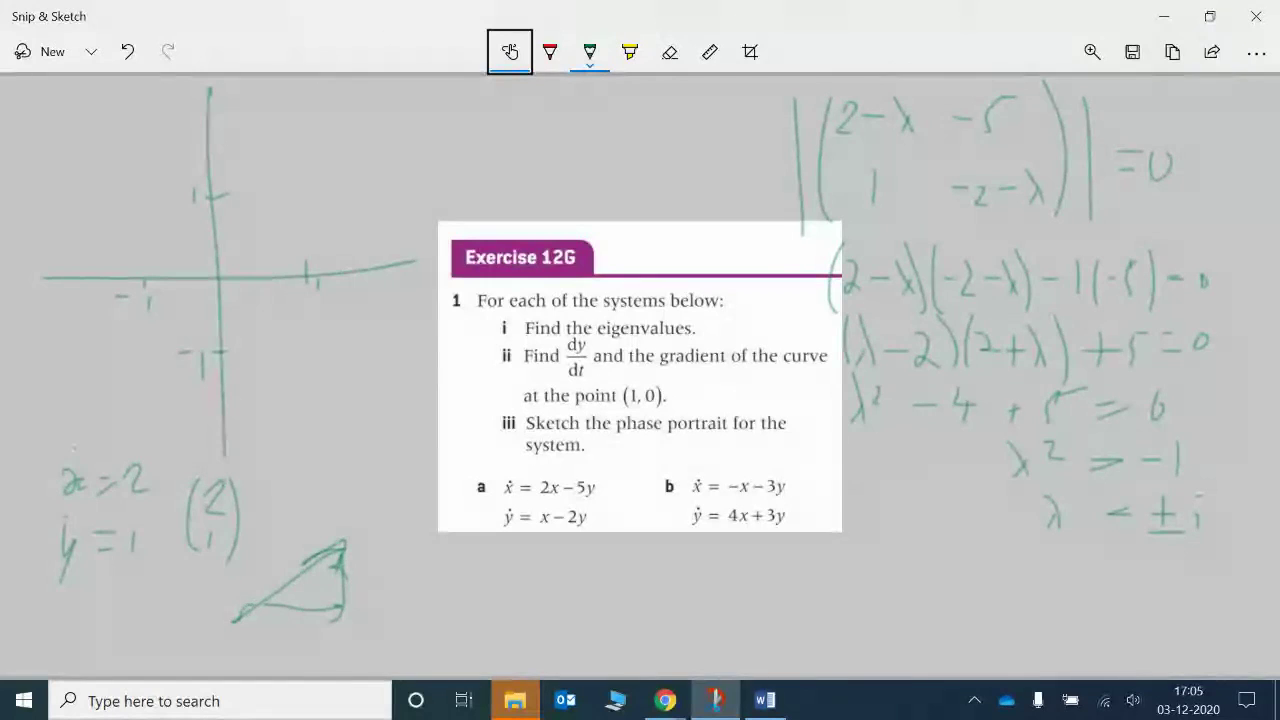
key(ctrl+z)
key(ctrl+z)
key(ctrl+z)
key(ctrl+z)
key(ctrl+z)
key(ctrl+z)
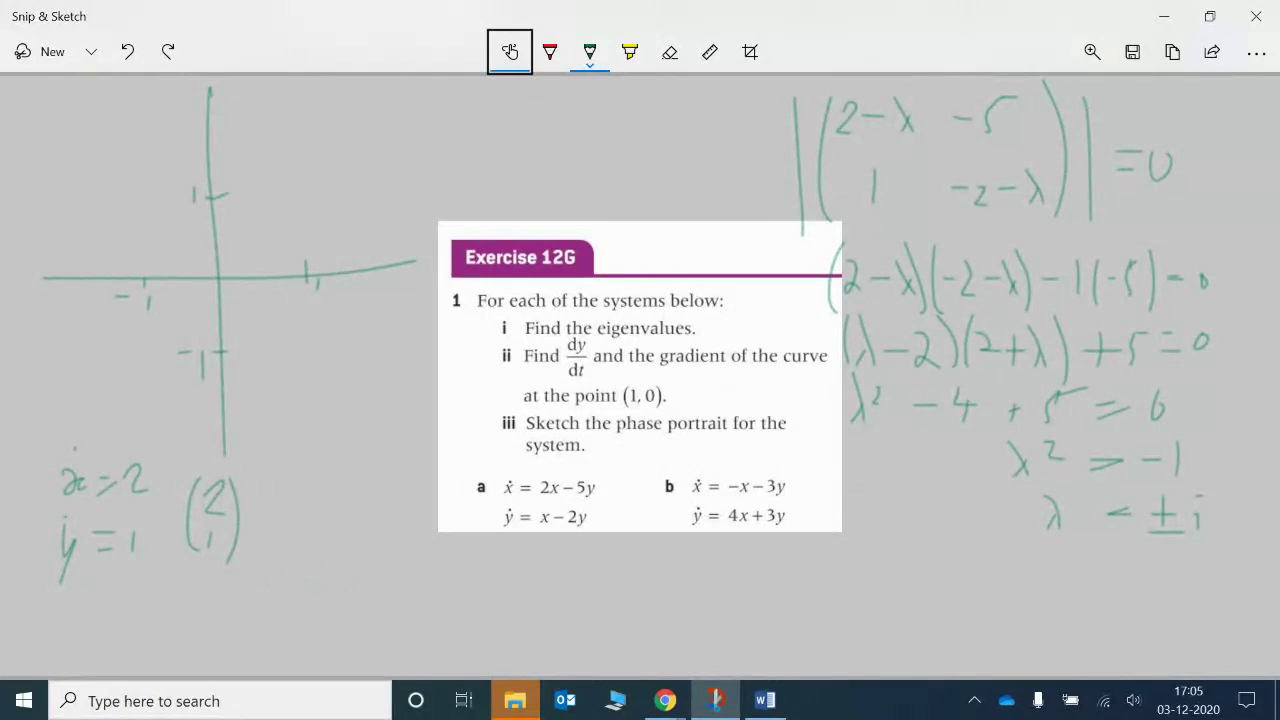
- Write the start of the chain rule, dy/dx = dy/dt, below the ẏ line
drag(98, 570, 100, 614)
mouse_move(112, 590)
mouse_down()
mouse_move(131, 624)
mouse_move(93, 656)
mouse_move(118, 659)
mouse_up()
mouse_move(122, 643)
mouse_down()
mouse_move(133, 659)
mouse_move(167, 623)
mouse_up()
drag(149, 641, 160, 642)
drag(208, 604, 200, 618)
mouse_move(206, 586)
mouse_down()
mouse_move(209, 620)
mouse_move(234, 606)
mouse_up()
drag(236, 598, 232, 622)
mouse_move(208, 642)
mouse_down()
mouse_move(204, 656)
mouse_move(196, 648)
mouse_up()
mouse_move(220, 636)
mouse_down()
mouse_move(222, 660)
mouse_move(204, 648)
mouse_up()
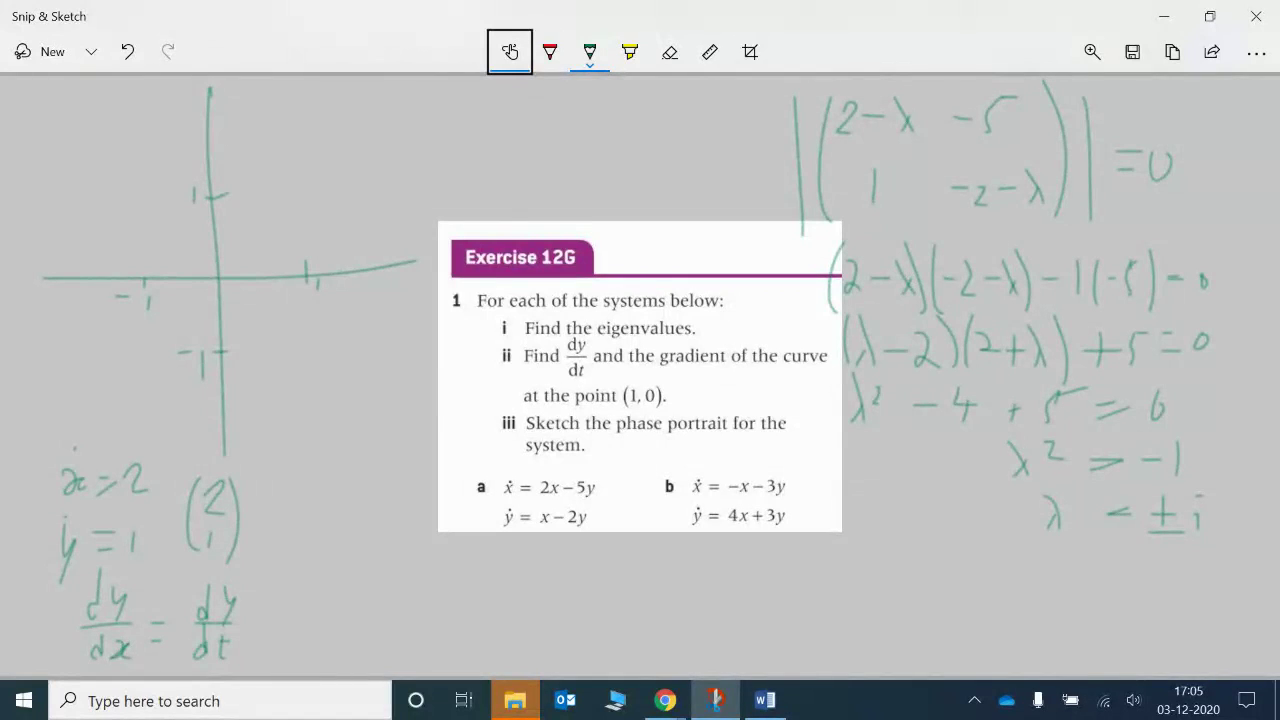
- Extend the chain rule with · dt/dx and begin its numerical evaluation with = 1
drag(284, 598, 276, 614)
mouse_move(287, 585)
mouse_down()
mouse_move(286, 621)
mouse_move(305, 604)
mouse_up()
mouse_move(265, 628)
mouse_down()
mouse_move(303, 624)
mouse_move(277, 668)
mouse_up()
mouse_move(275, 656)
mouse_down()
mouse_move(268, 666)
mouse_move(339, 638)
mouse_up()
mouse_move(322, 626)
mouse_down()
mouse_move(336, 623)
mouse_move(363, 655)
mouse_up()
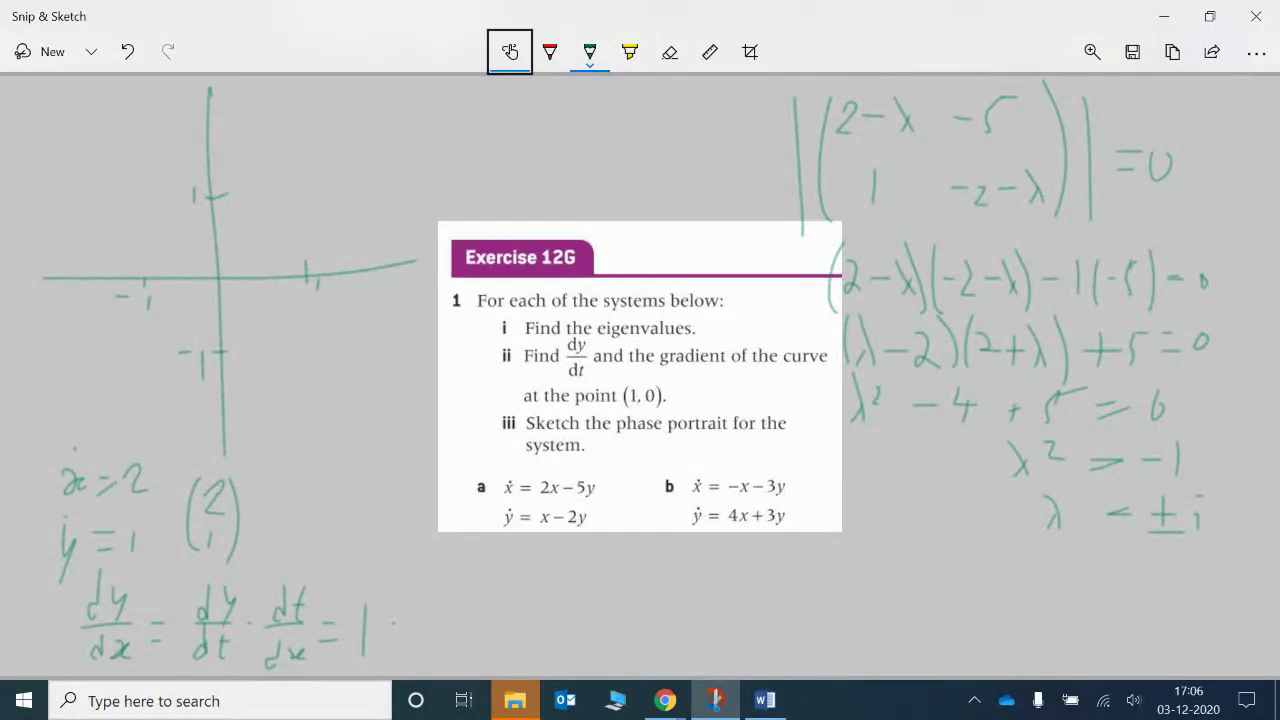
- Complete the gradient calculation as 1 · 1/2 = 1/2, removing any stray emphasis marks
mouse_move(158, 505)
mouse_down()
mouse_move(30, 462)
mouse_move(190, 475)
mouse_up()
key(ctrl+z)
drag(419, 589, 421, 626)
mouse_move(403, 641)
mouse_down()
mouse_move(432, 637)
mouse_move(432, 668)
mouse_move(467, 624)
mouse_move(503, 654)
mouse_up()
key(ctrl+z)
drag(505, 646, 518, 660)
mouse_move(268, 528)
mouse_down()
mouse_move(232, 564)
mouse_move(266, 500)
mouse_move(250, 560)
mouse_up()
key(ctrl+z)
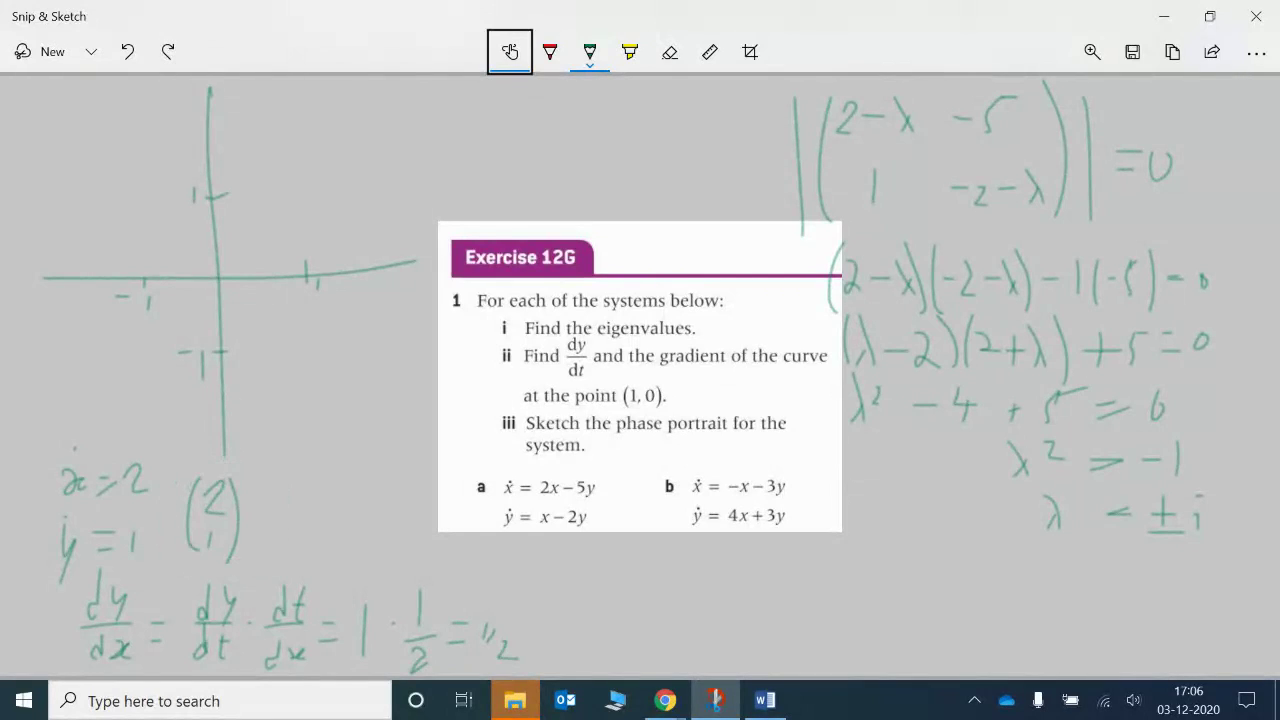
- Sketch a direction arrow below the snip, with trial minus signs on the vector and a circle around 1/2
mouse_move(686, 625)
mouse_down()
mouse_move(780, 569)
mouse_move(681, 635)
mouse_up()
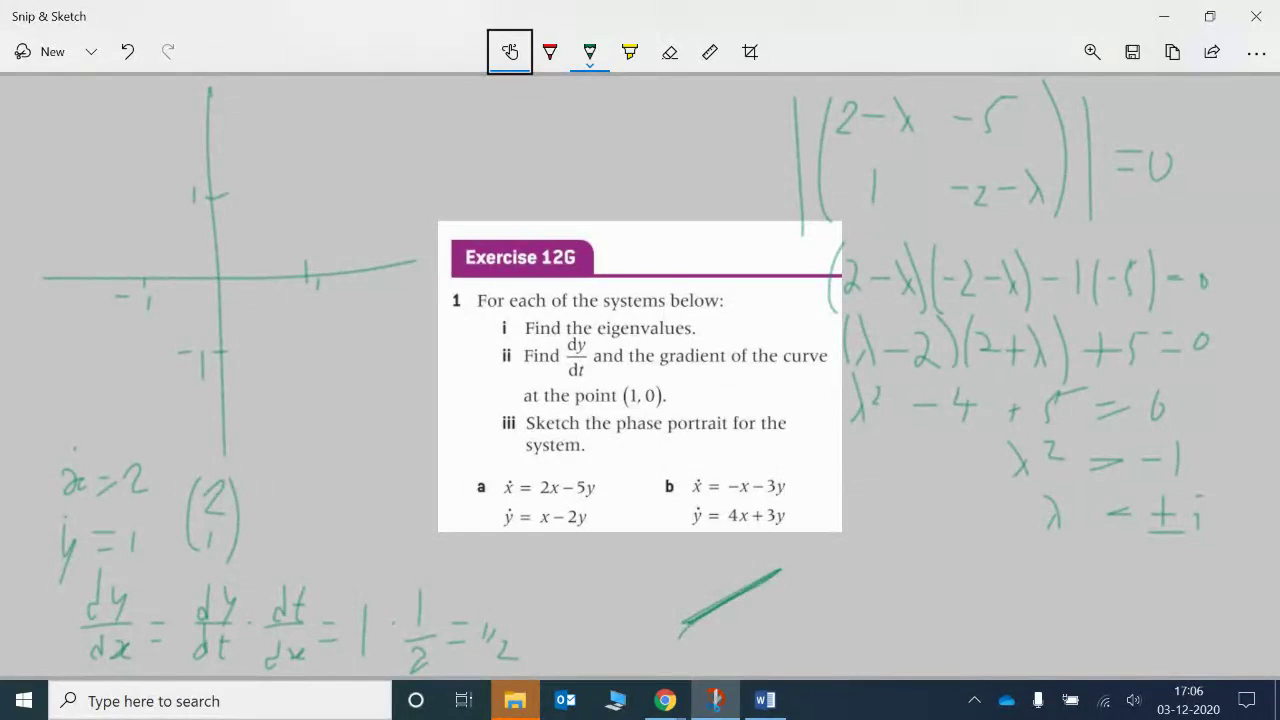
mouse_move(272, 515)
mouse_down()
mouse_move(205, 580)
mouse_move(265, 495)
mouse_up()
key(ctrl+z)
drag(755, 558, 786, 600)
drag(176, 497, 204, 492)
drag(166, 533, 202, 531)
drag(503, 607, 503, 666)
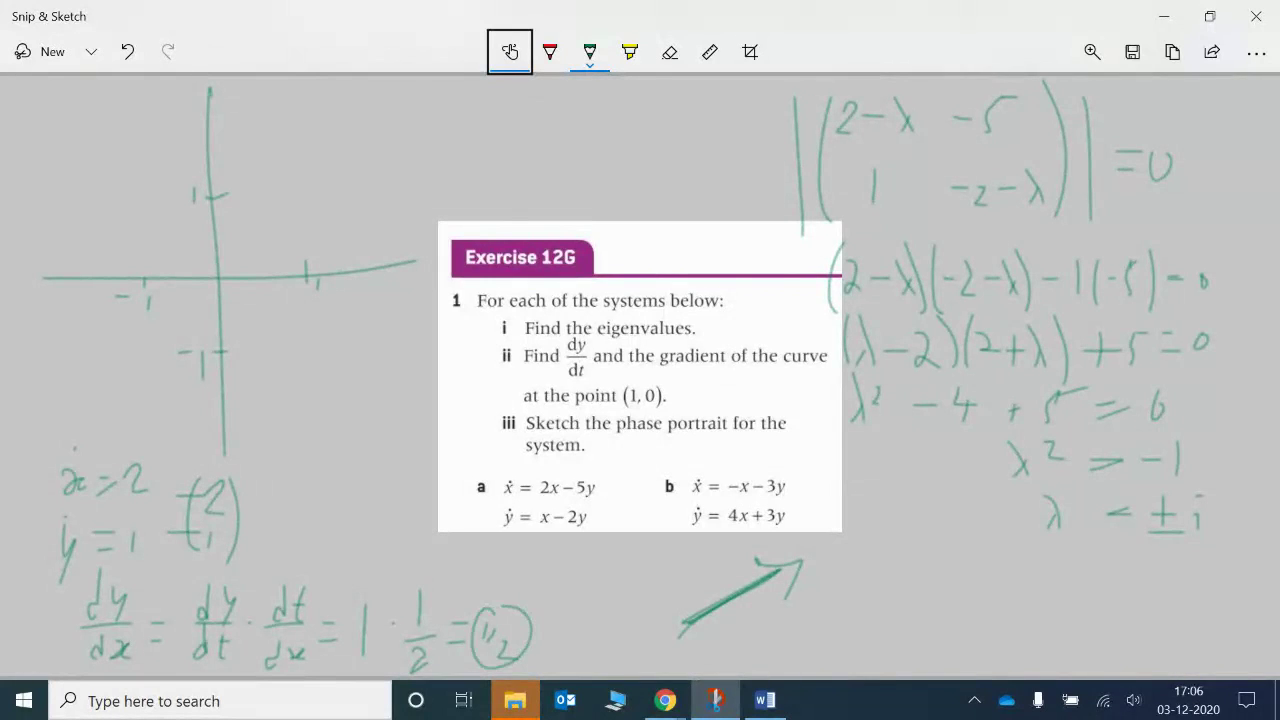
- Undo the direction arrow, the vector's minus signs and the circle around 1/2
key(ctrl+z)
drag(710, 588, 722, 630)
key(ctrl+z)
key(ctrl+z)
key(ctrl+z)
key(ctrl+z)
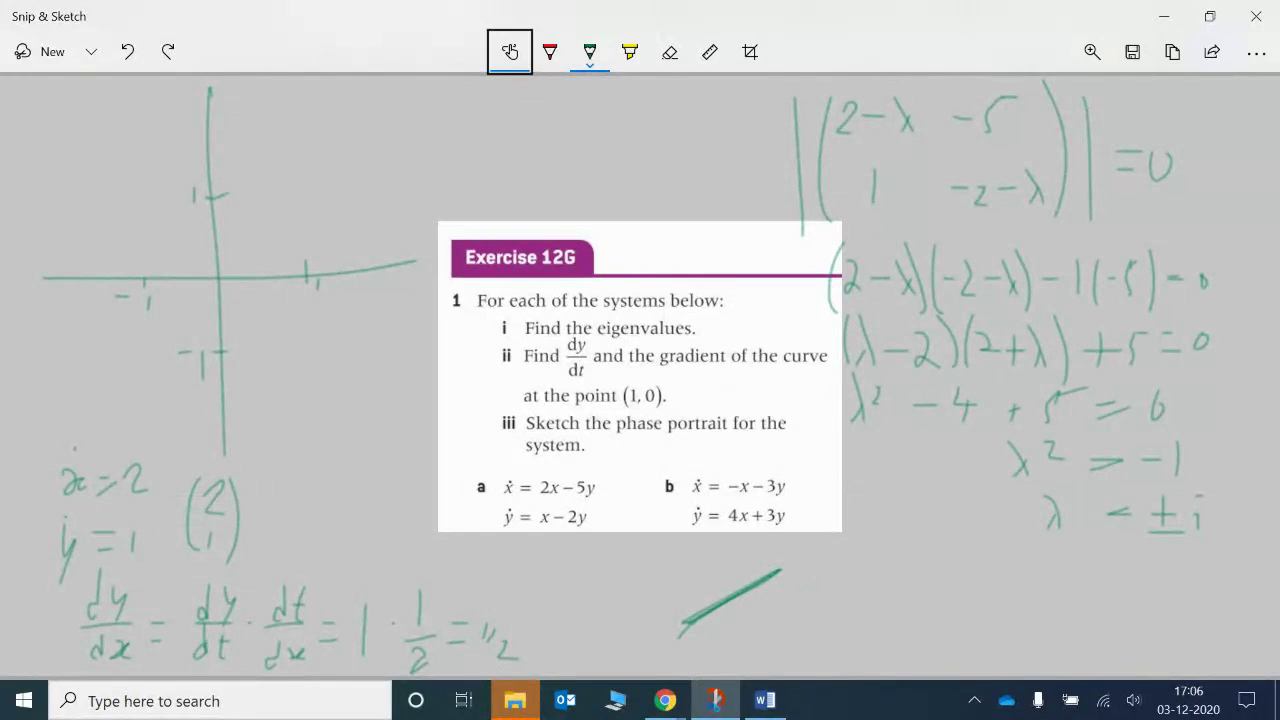
key(ctrl+z)
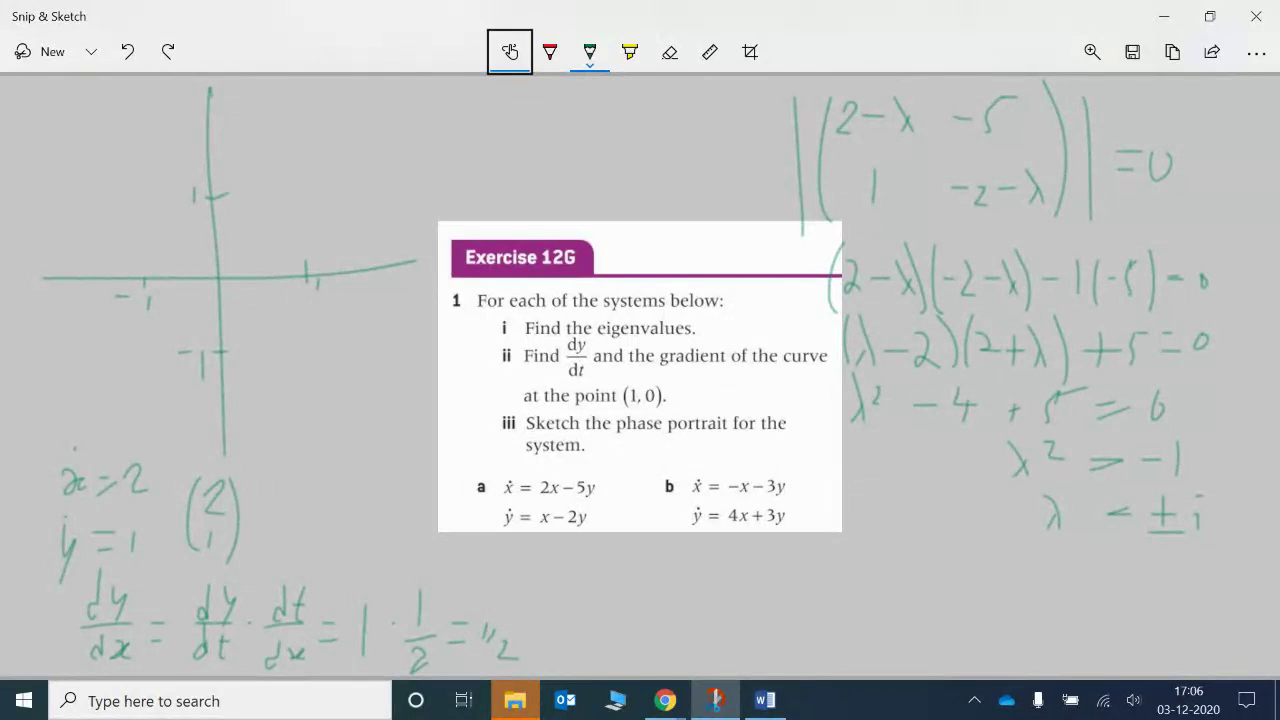
- Draw a direction arrow through (1, 0) on the hand-drawn axes, pointing up and to the right
drag(290, 296, 326, 254)
key(ctrl+z)
key(ctrl+z)
drag(288, 292, 323, 260)
mouse_move(312, 263)
mouse_down()
mouse_move(326, 259)
mouse_move(322, 275)
mouse_up()
drag(228, 180, 232, 186)
drag(150, 264, 146, 262)
drag(212, 336, 206, 336)
key(ctrl+z)
key(ctrl+z)
key(ctrl+z)
mouse_move(180, 186)
mouse_down()
mouse_move(198, 210)
mouse_move(176, 194)
mouse_up()
key(ctrl+z)
drag(570, 478, 560, 505)
key(ctrl+z)
key(ctrl+z)
- Write the column vector (−5, −2) beside the upper end of the y-axis
mouse_move(236, 100)
mouse_down()
mouse_move(224, 146)
mouse_move(278, 94)
mouse_up()
drag(240, 134, 252, 134)
drag(258, 126, 274, 146)
mouse_move(276, 96)
mouse_down()
mouse_move(280, 150)
mouse_move(262, 132)
mouse_move(276, 134)
mouse_up()
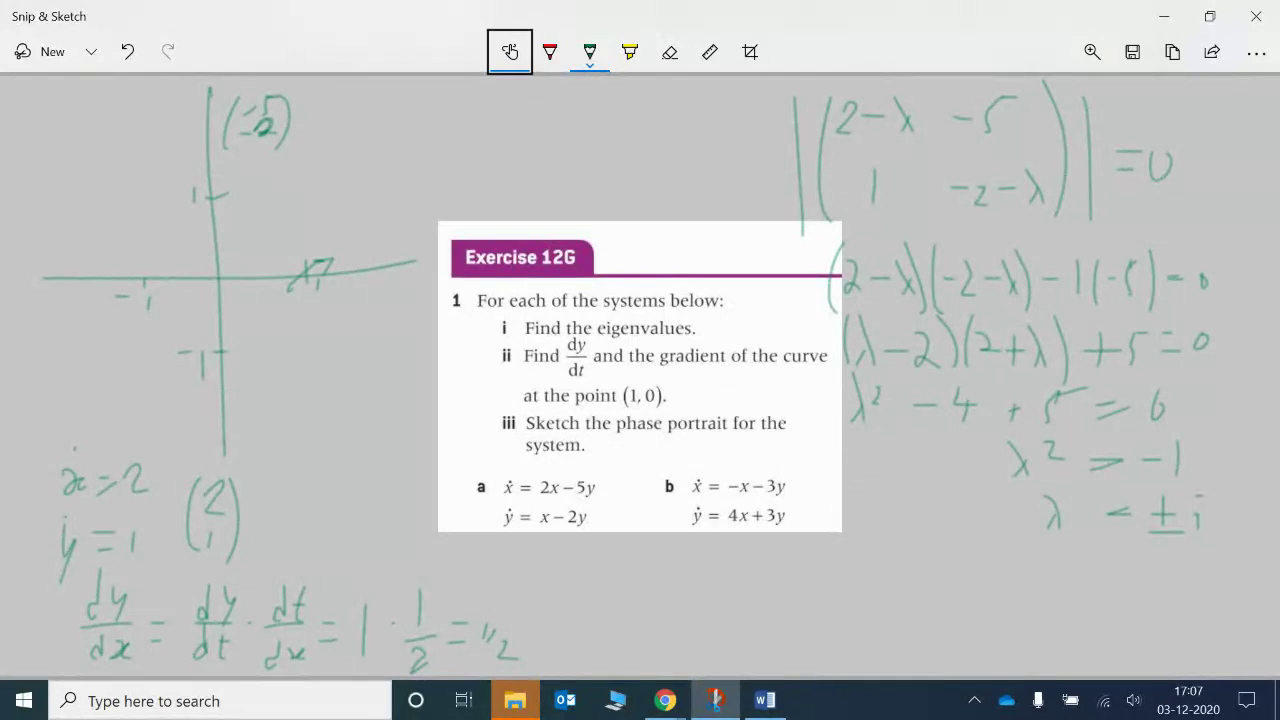
mouse_move(176, 264)
mouse_down()
mouse_move(168, 316)
mouse_move(178, 262)
mouse_up()
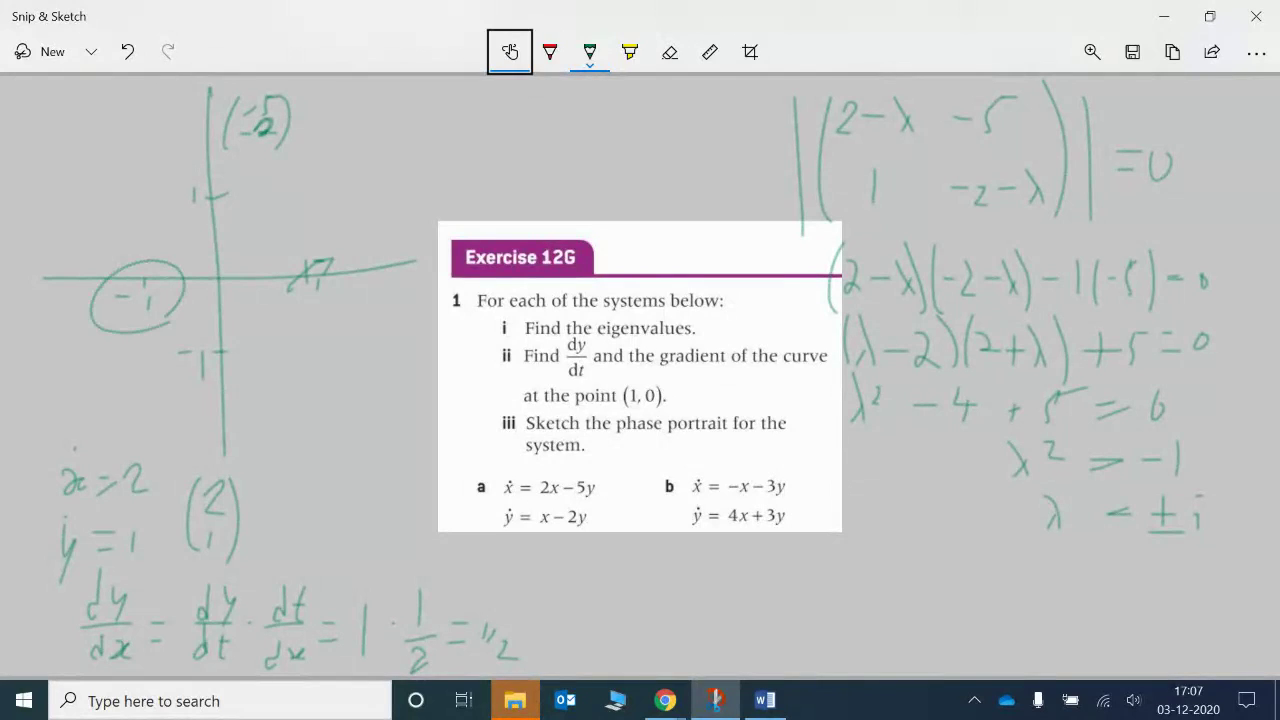
key(ctrl+z)
mouse_move(560, 484)
mouse_down()
mouse_move(536, 498)
mouse_move(556, 480)
mouse_up()
key(ctrl+z)
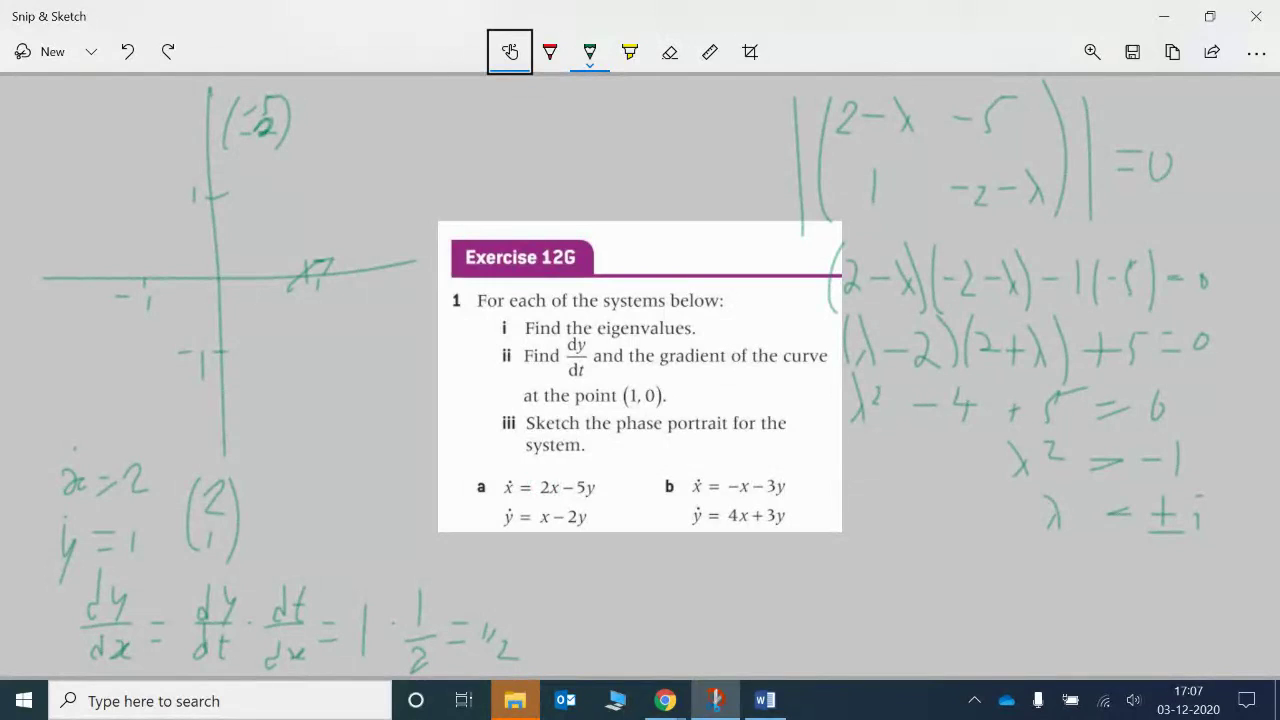
drag(540, 507, 546, 510)
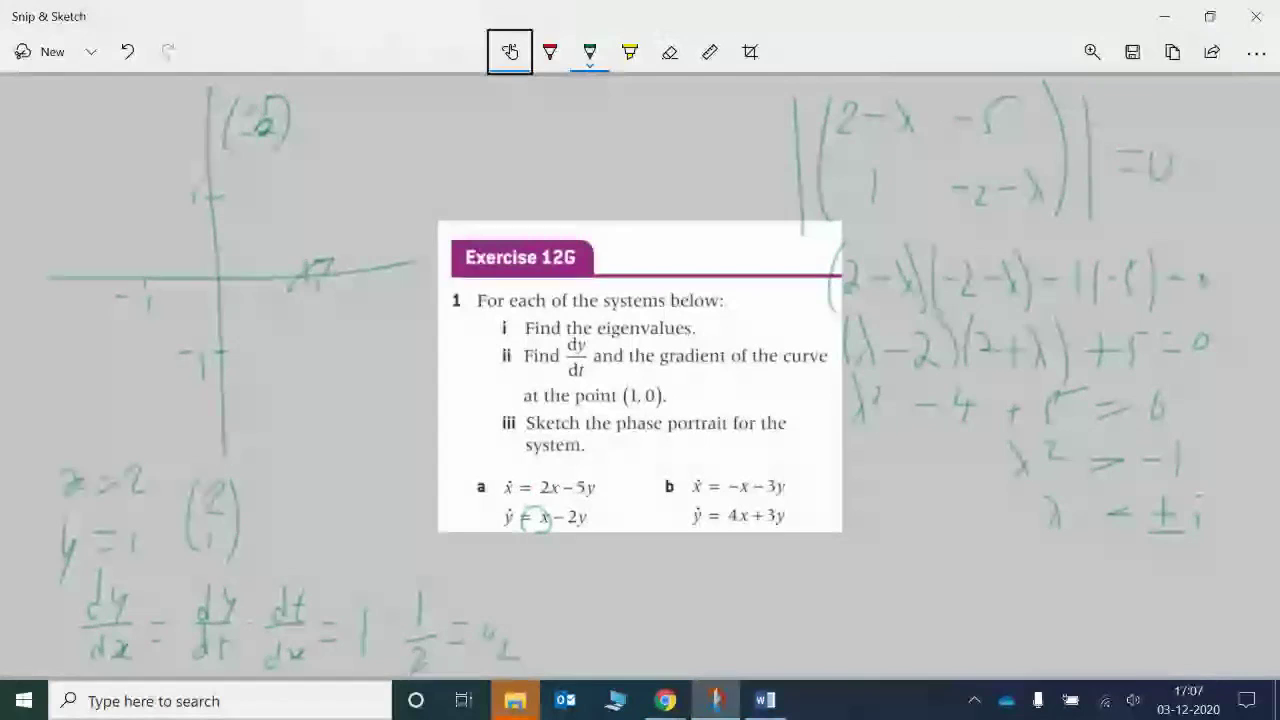
key(ctrl+z)
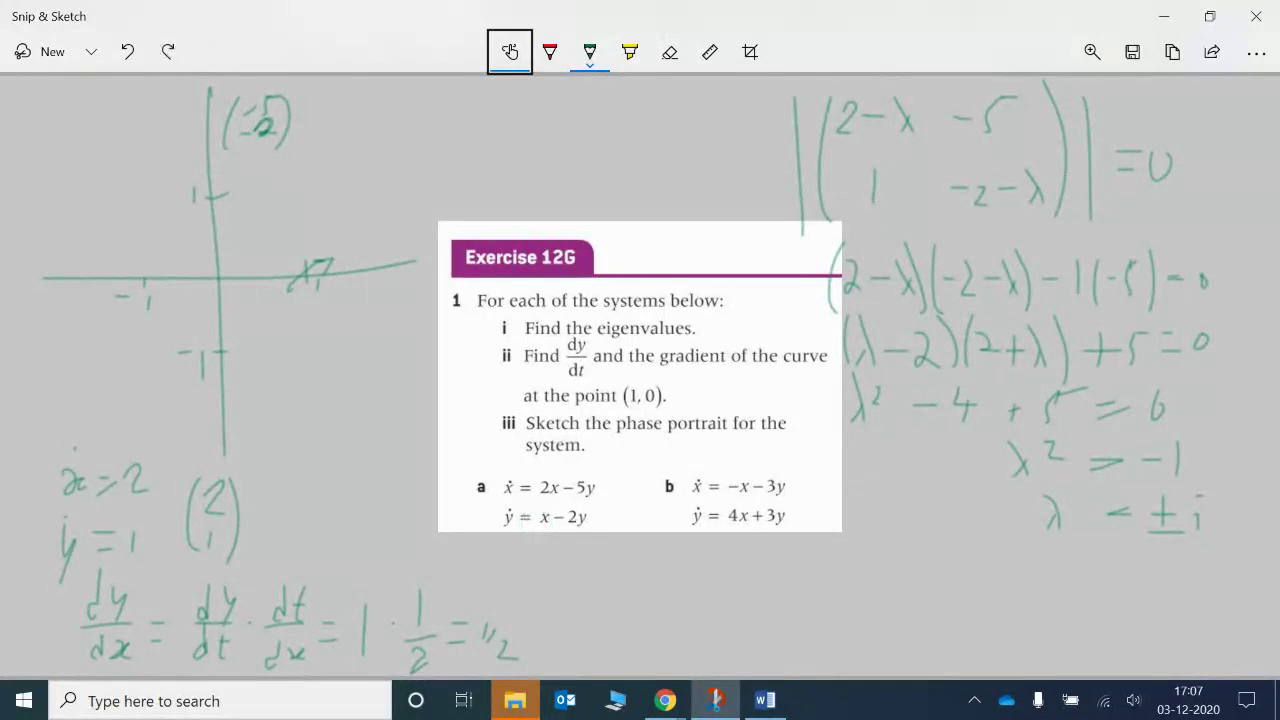
drag(505, 610, 498, 604)
key(ctrl+z)
mouse_move(212, 460)
mouse_down()
mouse_move(190, 555)
mouse_move(232, 474)
mouse_up()
key(ctrl+z)
- Write the column vector (−2, −1) beside the negative x-axis and draw a matching direction arrow through (−1, 0)
drag(28, 296, 22, 348)
drag(32, 304, 44, 304)
mouse_move(50, 296)
mouse_down()
mouse_move(60, 316)
mouse_move(40, 335)
mouse_move(54, 350)
mouse_up()
drag(60, 296, 67, 355)
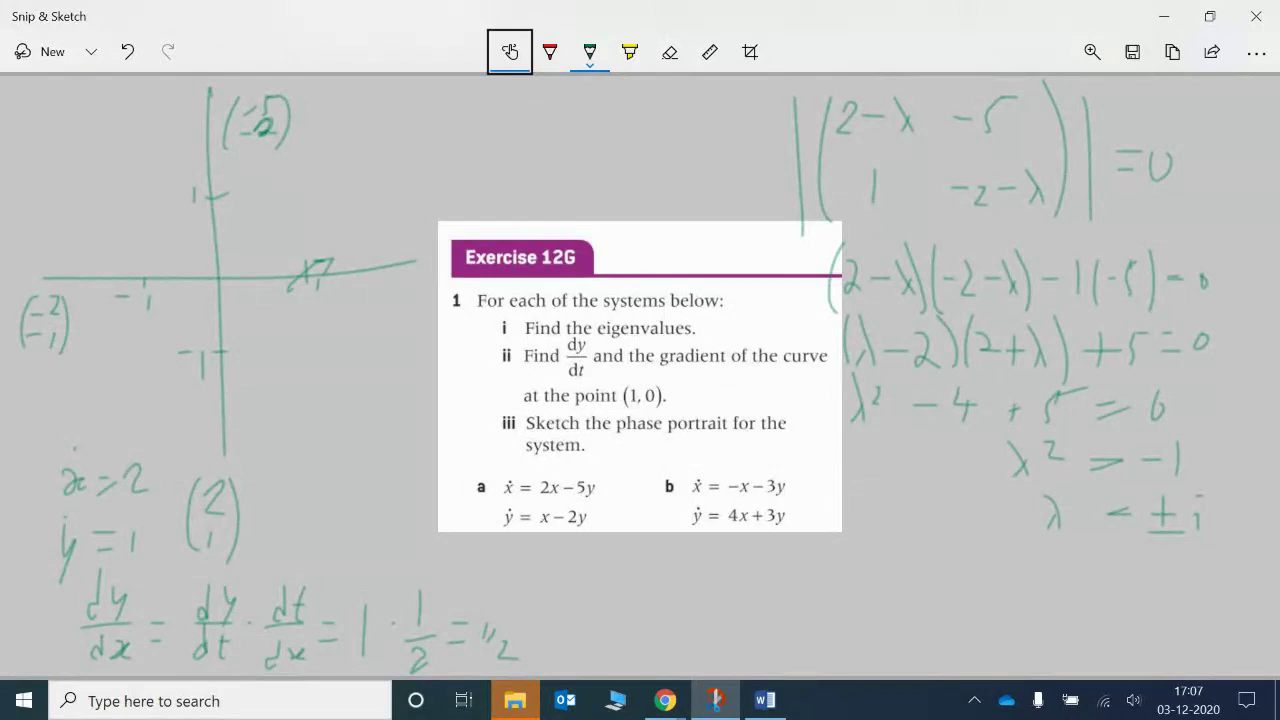
mouse_move(165, 262)
mouse_down()
mouse_move(128, 294)
mouse_move(140, 296)
mouse_up()
drag(258, 80, 285, 88)
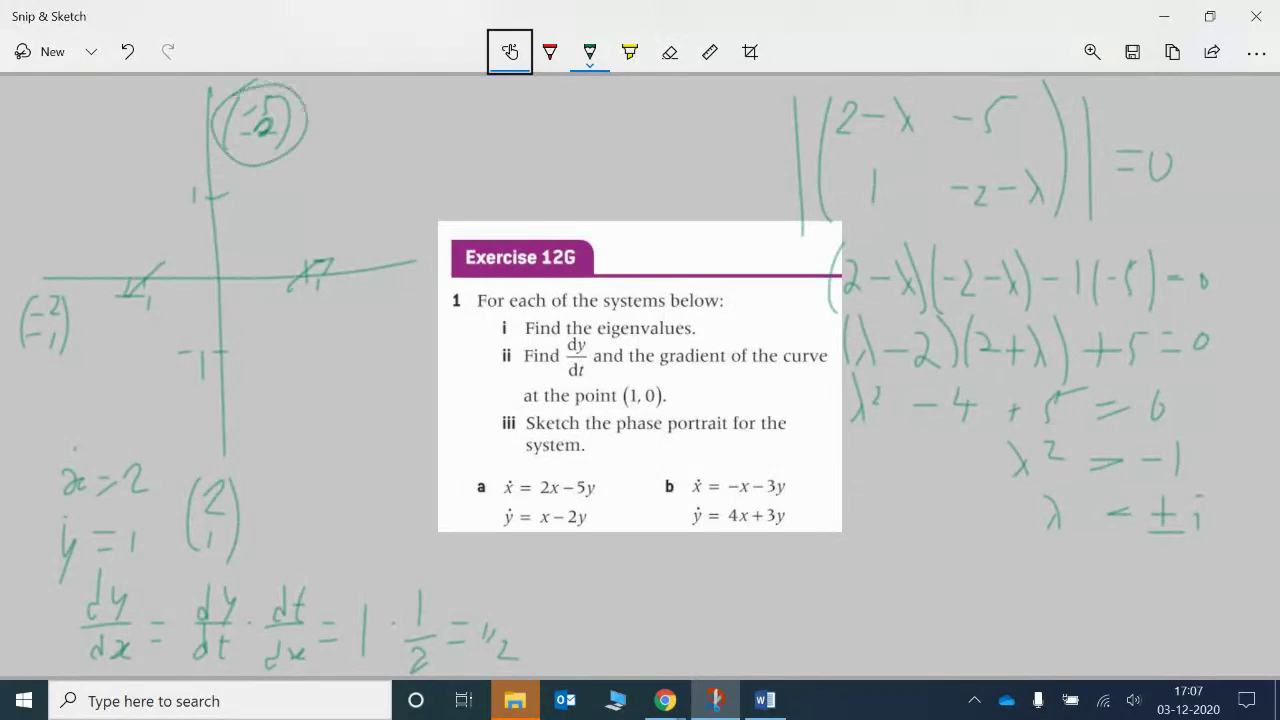
key(ctrl+z)
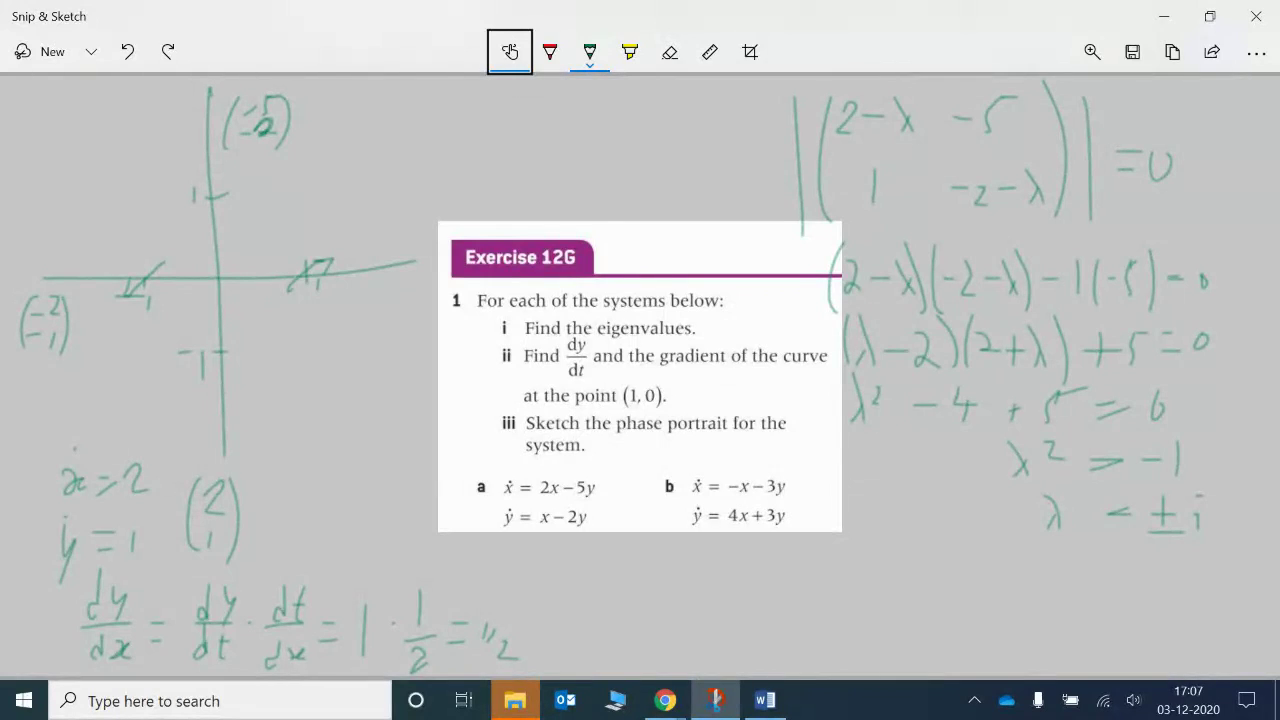
mouse_move(253, 187)
mouse_down()
mouse_move(189, 204)
mouse_move(207, 203)
mouse_up()
key(ctrl+z)
key(ctrl+z)
mouse_move(205, 334)
mouse_down()
mouse_move(200, 400)
mouse_move(212, 334)
mouse_up()
key(ctrl+z)
drag(660, 372, 652, 374)
key(ctrl+z)
mouse_move(550, 472)
mouse_down()
mouse_move(558, 492)
mouse_move(538, 472)
mouse_move(530, 548)
mouse_up()
key(ctrl+z)
key(ctrl+z)
mouse_move(598, 496)
mouse_down()
mouse_move(580, 486)
mouse_move(590, 512)
mouse_move(556, 520)
mouse_up()
key(ctrl+z)
key(ctrl+z)
- Write the column vector (5, 2) beside the negative y-axis, removing any stray emphasis circle
mouse_move(262, 352)
mouse_down()
mouse_move(256, 410)
mouse_move(274, 368)
mouse_move(270, 404)
mouse_move(282, 402)
mouse_up()
drag(284, 350, 288, 420)
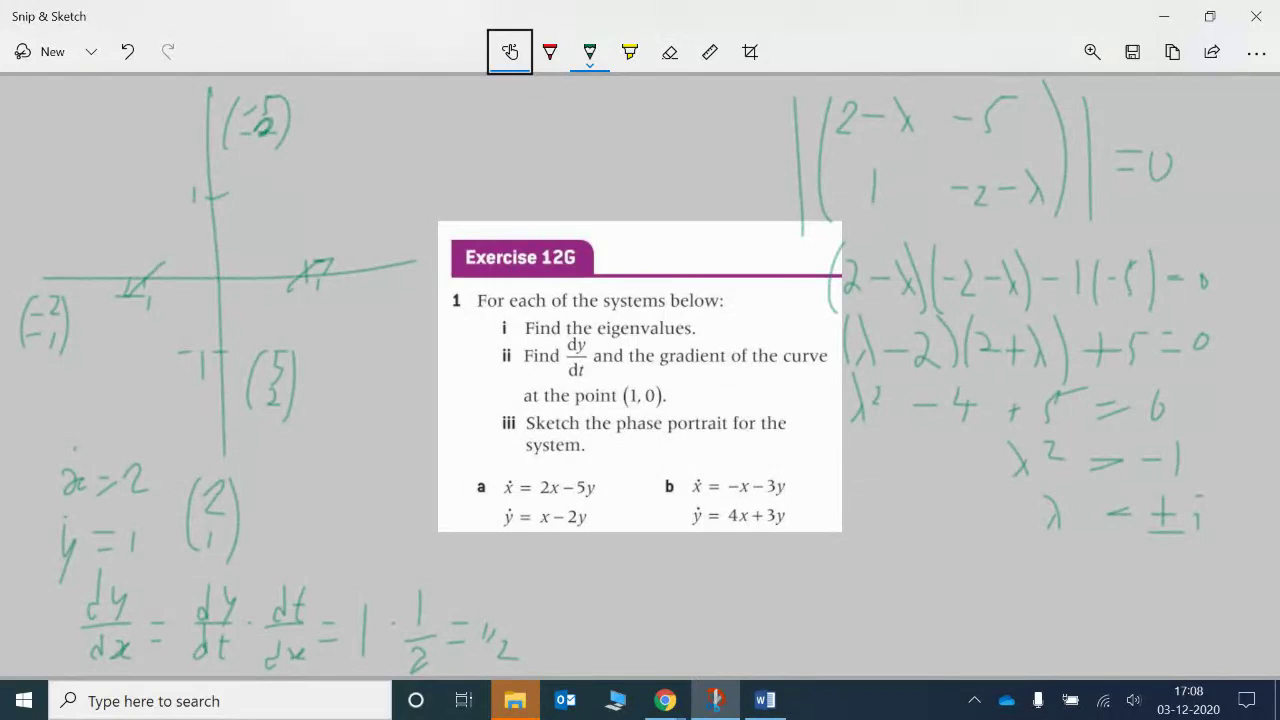
mouse_move(240, 470)
mouse_down()
mouse_move(216, 478)
mouse_move(248, 484)
mouse_up()
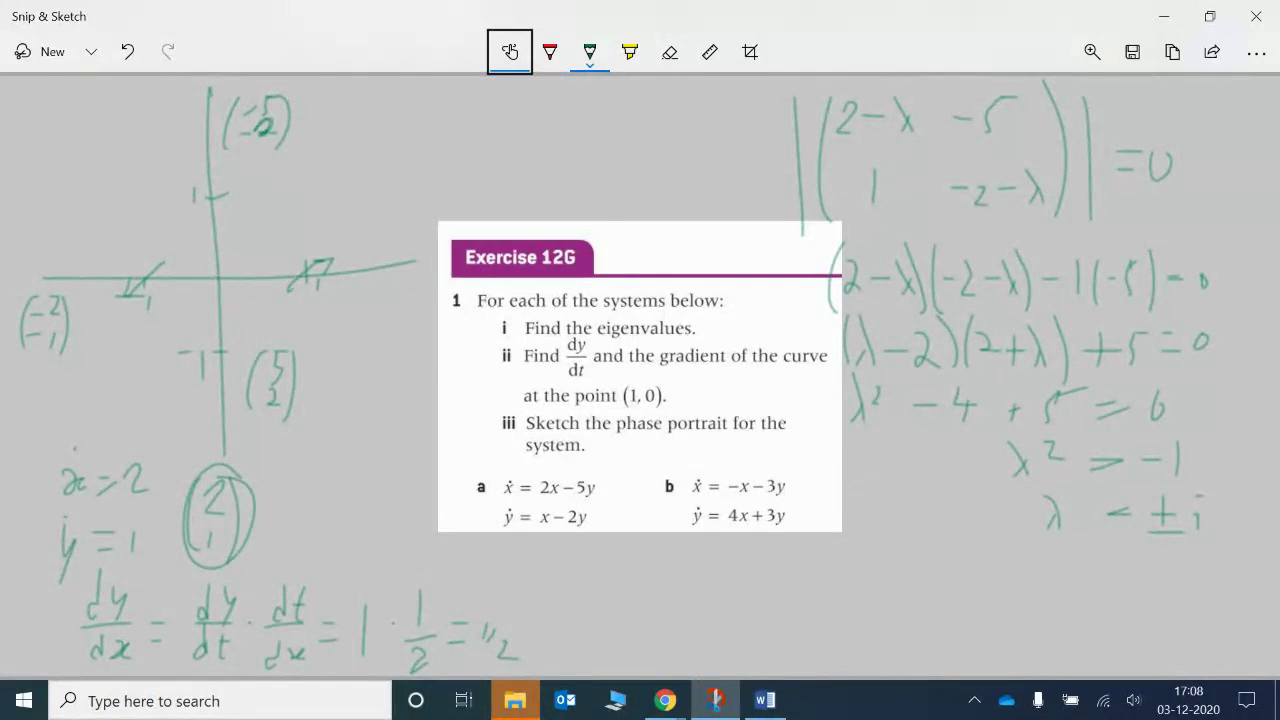
key(ctrl+z)
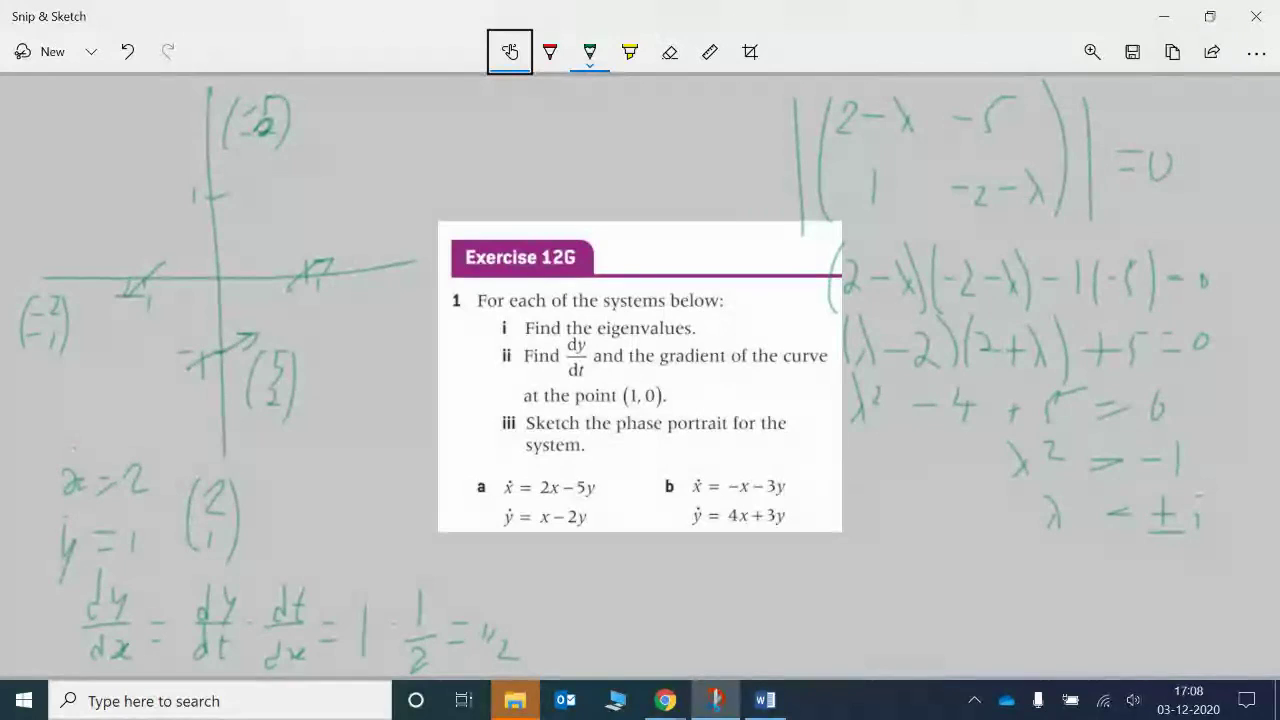
- Draw direction arrows pointing up and to the right through (0, −1) and (0, 1), and switch to the red pen
mouse_move(182, 366)
mouse_down()
mouse_move(246, 336)
mouse_move(240, 350)
mouse_up()
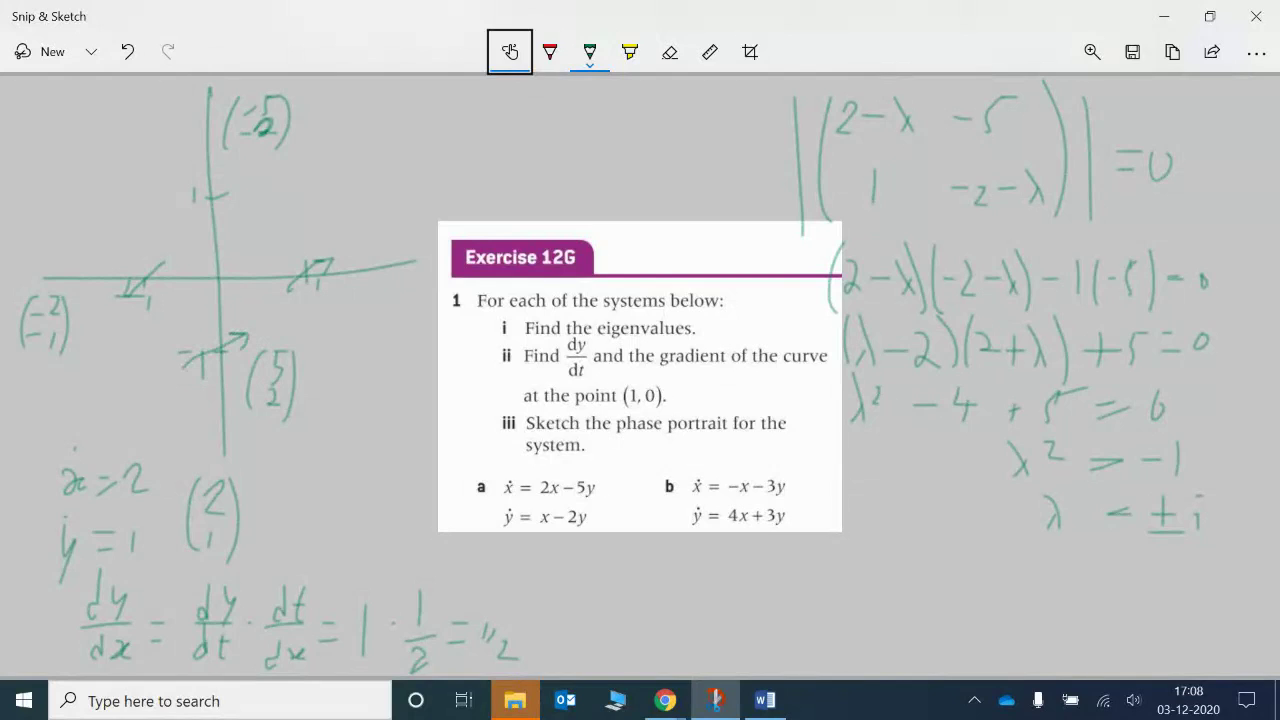
drag(182, 206, 252, 192)
click(549, 51)
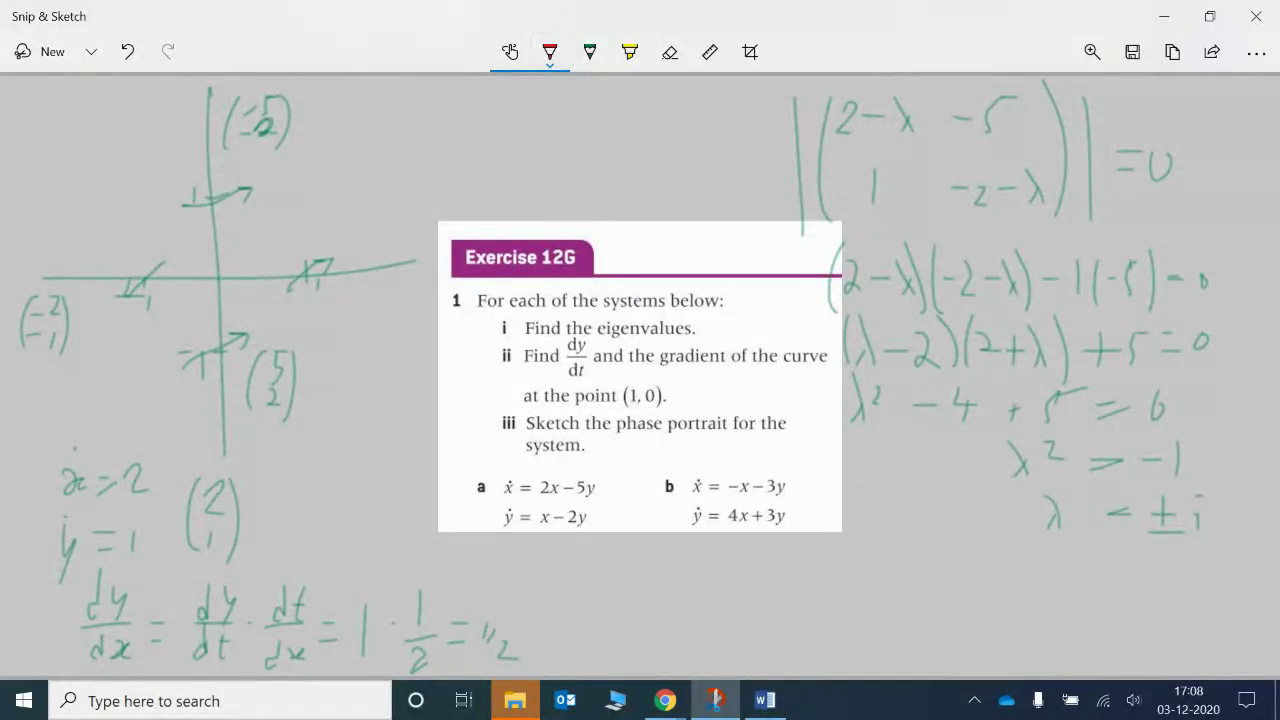
drag(280, 296, 340, 240)
mouse_move(310, 246)
mouse_down()
mouse_move(340, 238)
mouse_move(328, 278)
mouse_up()
drag(176, 344, 220, 330)
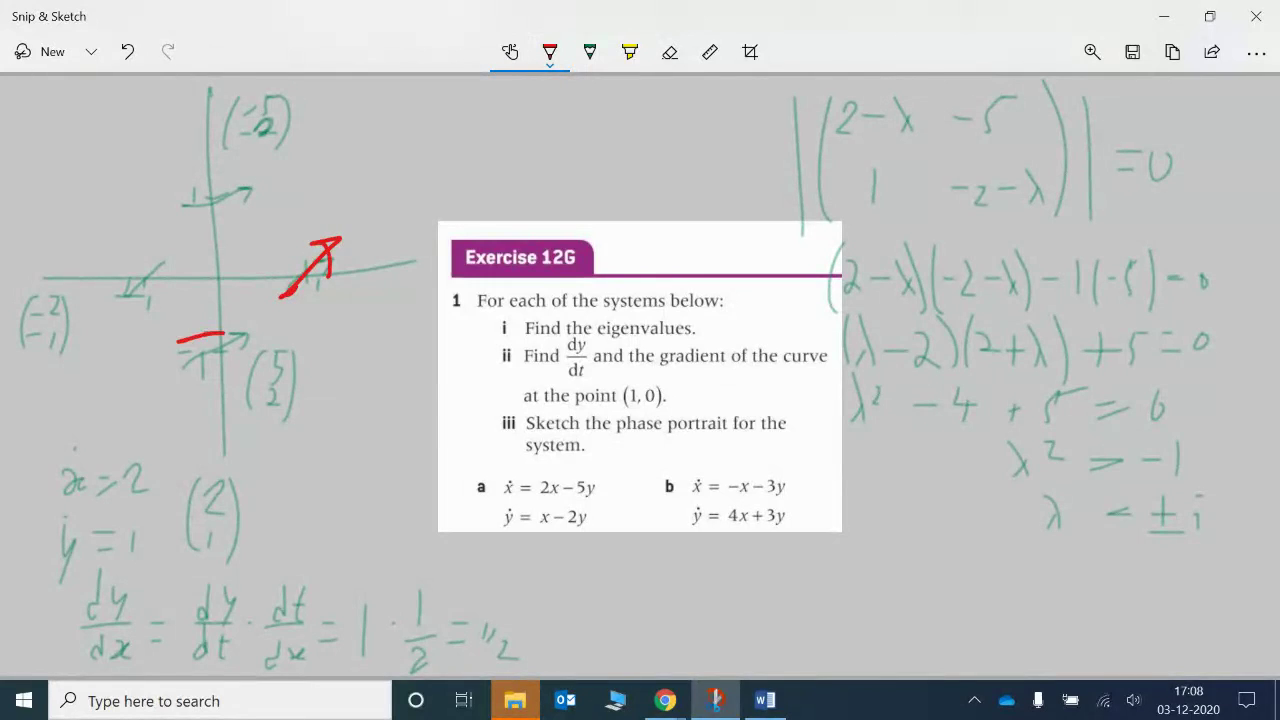
key(ctrl+z)
drag(158, 372, 250, 336)
drag(230, 334, 244, 352)
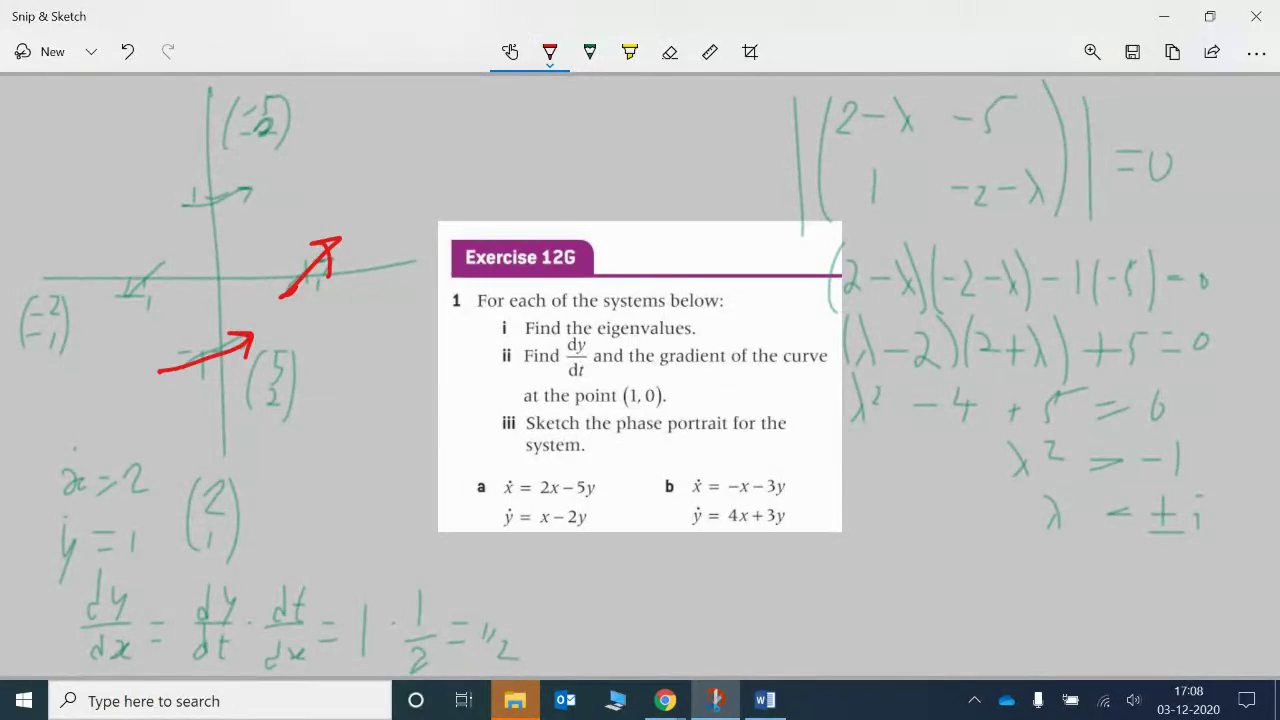
drag(172, 242, 120, 312)
drag(118, 292, 148, 300)
drag(174, 208, 254, 186)
mouse_move(236, 184)
mouse_down()
mouse_move(254, 188)
mouse_move(240, 203)
mouse_up()
key(ctrl+z)
key(ctrl+z)
key(ctrl+z)
key(ctrl+z)
key(ctrl+z)
key(ctrl+z)
key(ctrl+z)
key(ctrl+z)
key(ctrl+z)
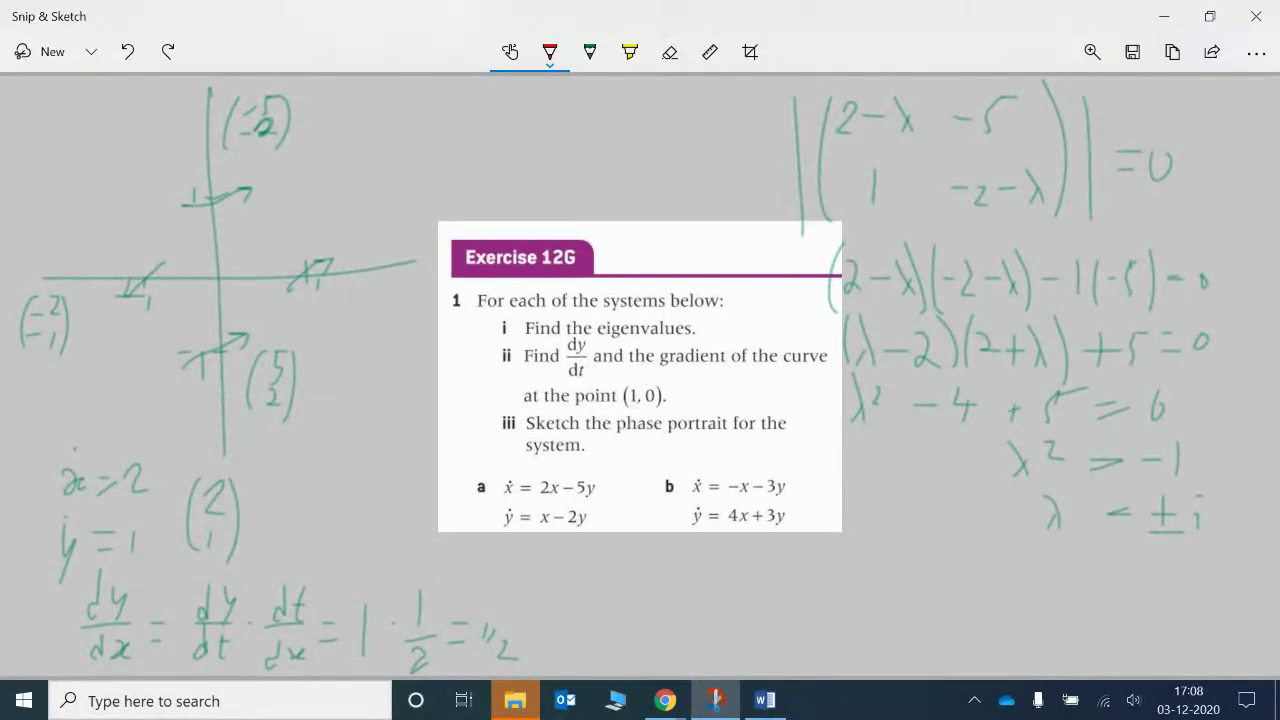
mouse_move(288, 210)
mouse_down()
mouse_move(55, 290)
mouse_move(280, 210)
mouse_move(95, 320)
mouse_move(224, 214)
mouse_up()
key(ctrl+z)
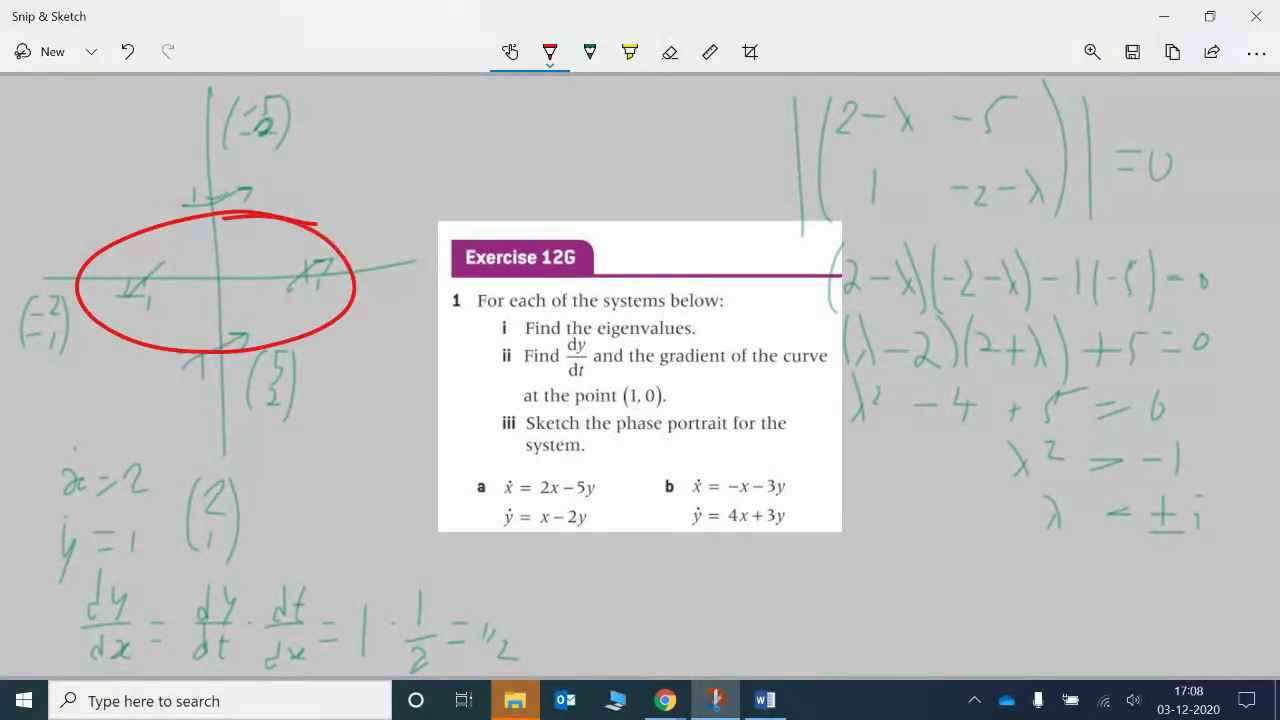
mouse_move(361, 248)
mouse_down()
mouse_move(355, 320)
mouse_move(377, 264)
mouse_move(354, 280)
mouse_move(352, 316)
mouse_up()
key(ctrl+z)
key(ctrl+z)
mouse_move(340, 256)
mouse_down()
mouse_move(346, 242)
mouse_move(363, 256)
mouse_up()
key(ctrl+z)
key(ctrl+z)
mouse_move(176, 208)
mouse_down()
mouse_move(282, 211)
mouse_move(260, 221)
mouse_move(256, 205)
mouse_move(156, 209)
mouse_up()
key(ctrl+z)
key(ctrl+z)
mouse_move(182, 203)
mouse_down()
mouse_move(184, 220)
mouse_move(256, 207)
mouse_up()
key(ctrl+z)
key(ctrl+z)
drag(234, 205, 240, 219)
key(ctrl+z)
key(ctrl+z)
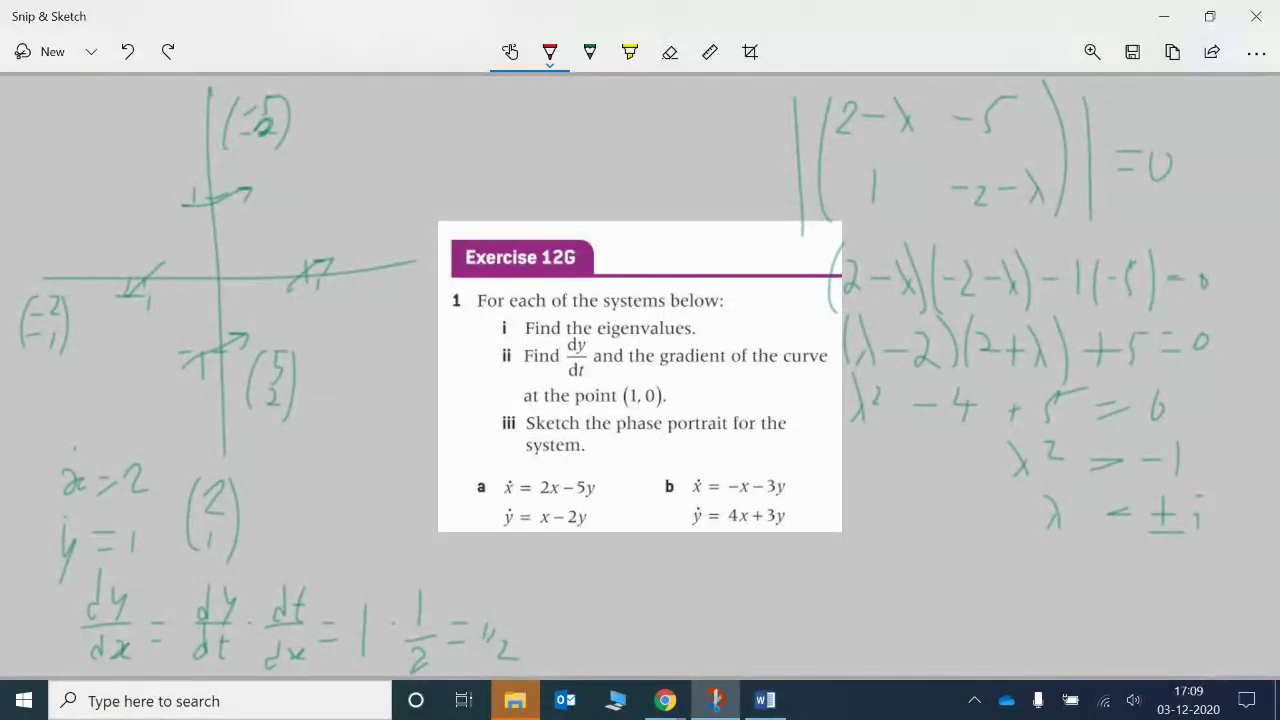
- Sketch the phase portrait in red as a tilted ellipse around the origin, rising to the right, with smaller ellipses nested inside
mouse_move(290, 169)
mouse_down()
mouse_move(92, 383)
mouse_move(205, 226)
mouse_up()
key(ctrl+z)
mouse_move(282, 186)
mouse_down()
mouse_move(271, 188)
mouse_move(335, 258)
mouse_move(174, 250)
mouse_up()
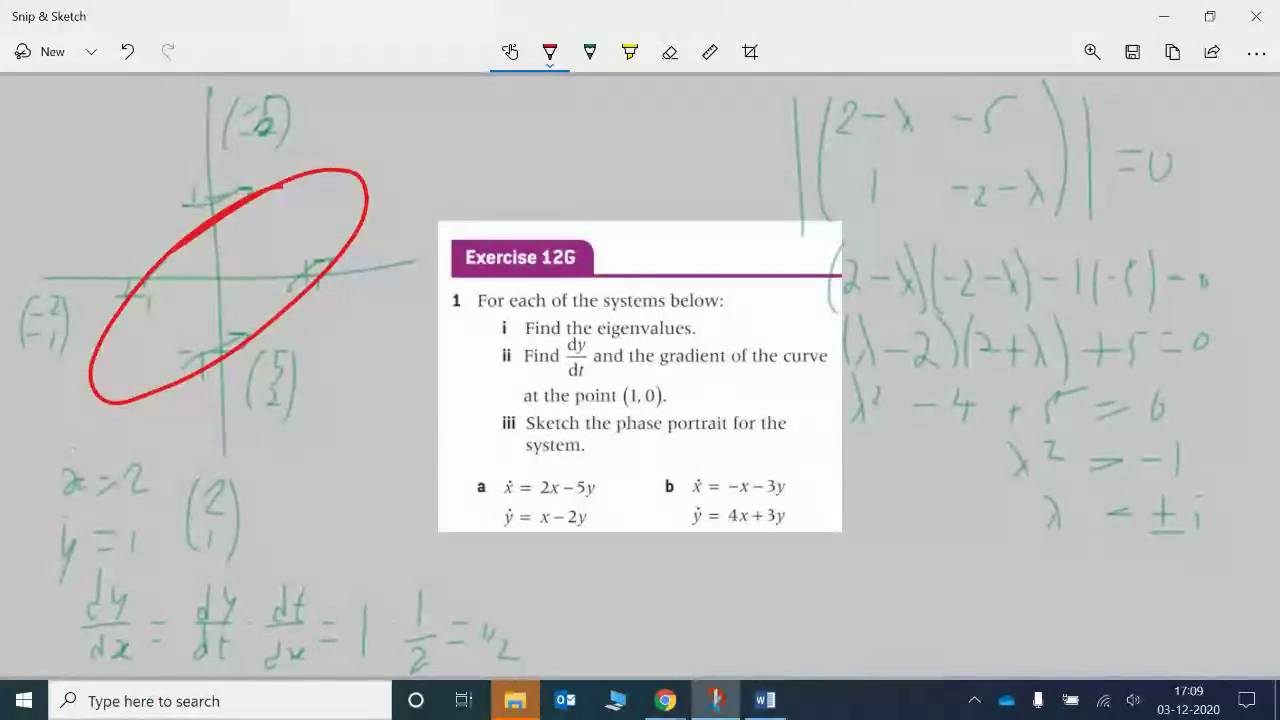
key(ctrl+z)
mouse_move(268, 170)
mouse_down()
mouse_move(112, 352)
mouse_move(220, 218)
mouse_move(245, 206)
mouse_move(190, 345)
mouse_move(275, 168)
mouse_up()
key(ctrl+z)
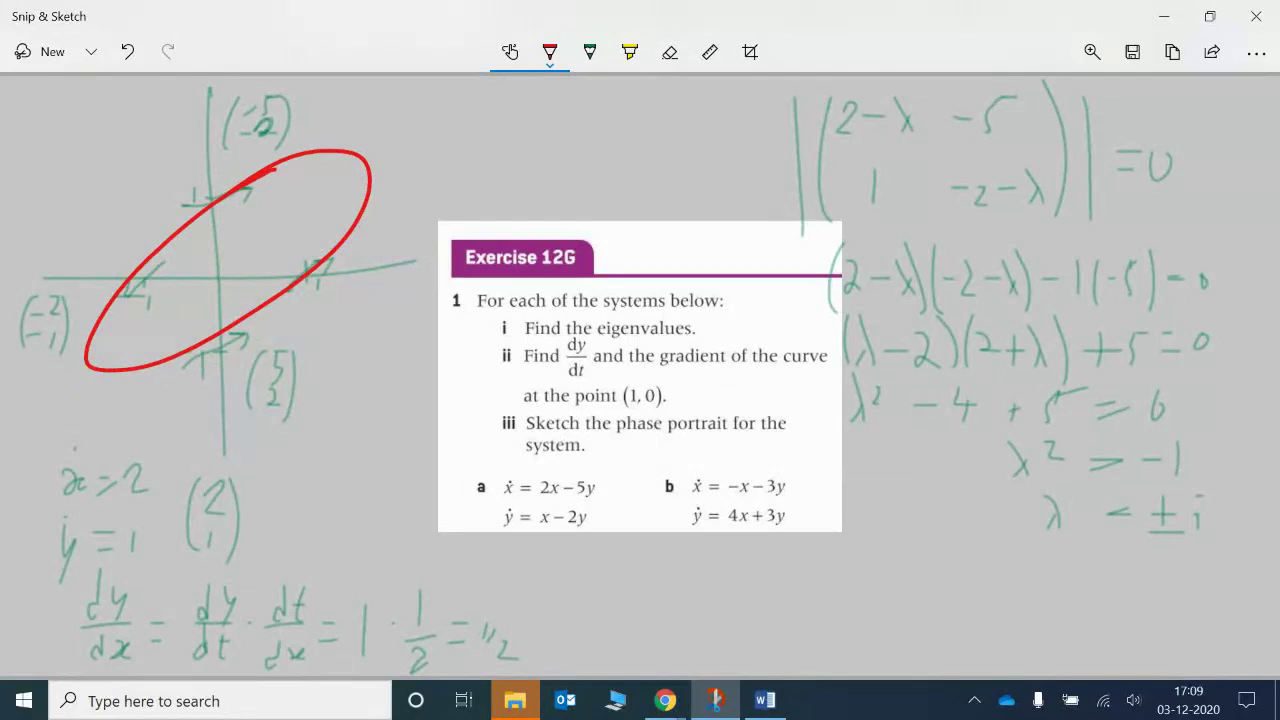
mouse_move(255, 220)
mouse_down()
mouse_move(135, 340)
mouse_move(255, 218)
mouse_move(192, 306)
mouse_move(245, 243)
mouse_up()
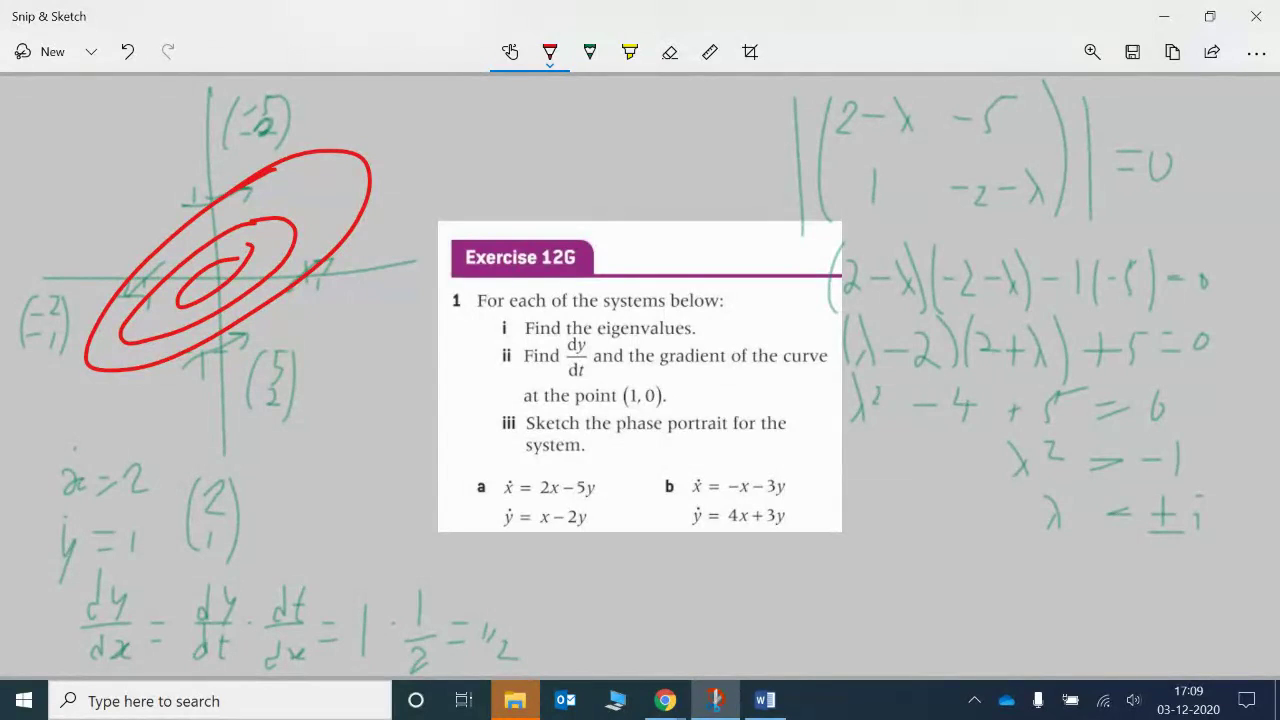
click(650, 404)
drag(605, 380, 615, 335)
key(ctrl+z)
mouse_move(300, 250)
mouse_down()
mouse_move(306, 312)
mouse_move(300, 256)
mouse_up()
key(ctrl+z)
mouse_move(368, 306)
mouse_down()
mouse_move(374, 236)
mouse_move(396, 256)
mouse_up()
key(ctrl+z)
drag(180, 220, 172, 164)
key(ctrl+z)
drag(84, 222, 82, 282)
key(ctrl+z)
drag(304, 348, 306, 406)
key(ctrl+z)
drag(153, 134, 164, 202)
key(ctrl+z)
mouse_move(84, 222)
mouse_down()
mouse_move(88, 290)
mouse_move(110, 272)
mouse_up()
key(ctrl+z)
mouse_move(324, 402)
mouse_down()
mouse_move(323, 350)
mouse_move(340, 366)
mouse_up()
key(ctrl+z)
mouse_move(398, 314)
mouse_down()
mouse_move(383, 254)
mouse_move(412, 254)
mouse_up()
key(ctrl+z)
key(ctrl+z)
drag(266, 188, 210, 224)
key(ctrl+z)
- Reverse the direction arrow at (0, 1) with the green pen so it points down and to the left
click(594, 54)
mouse_move(252, 187)
mouse_down()
mouse_move(182, 220)
mouse_move(256, 189)
mouse_up()
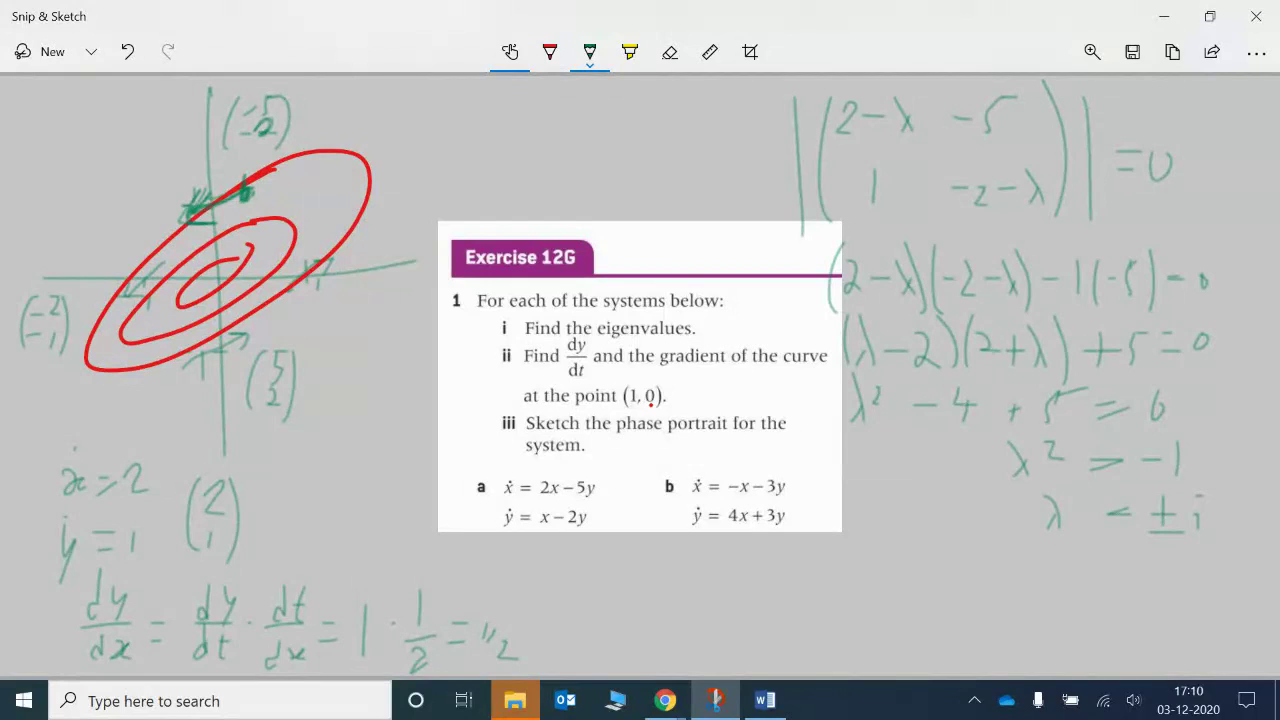
drag(600, 322, 604, 330)
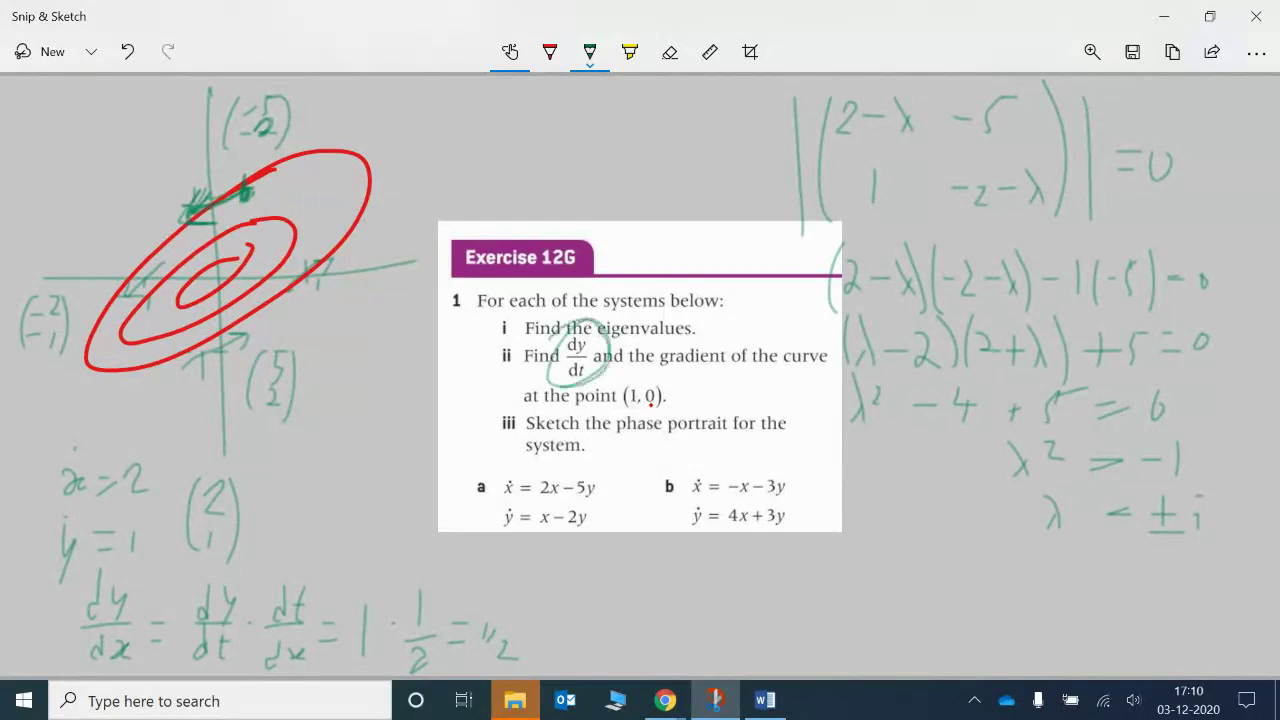
key(ctrl+z)
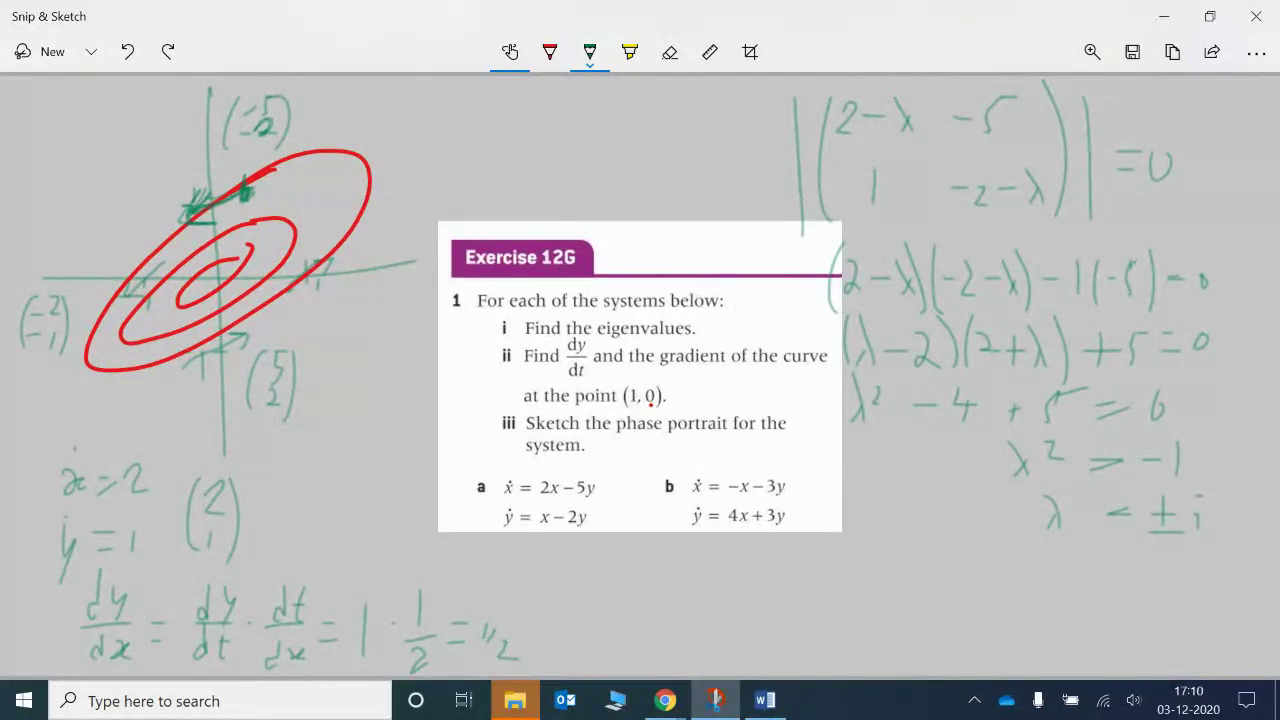
click(665, 700)
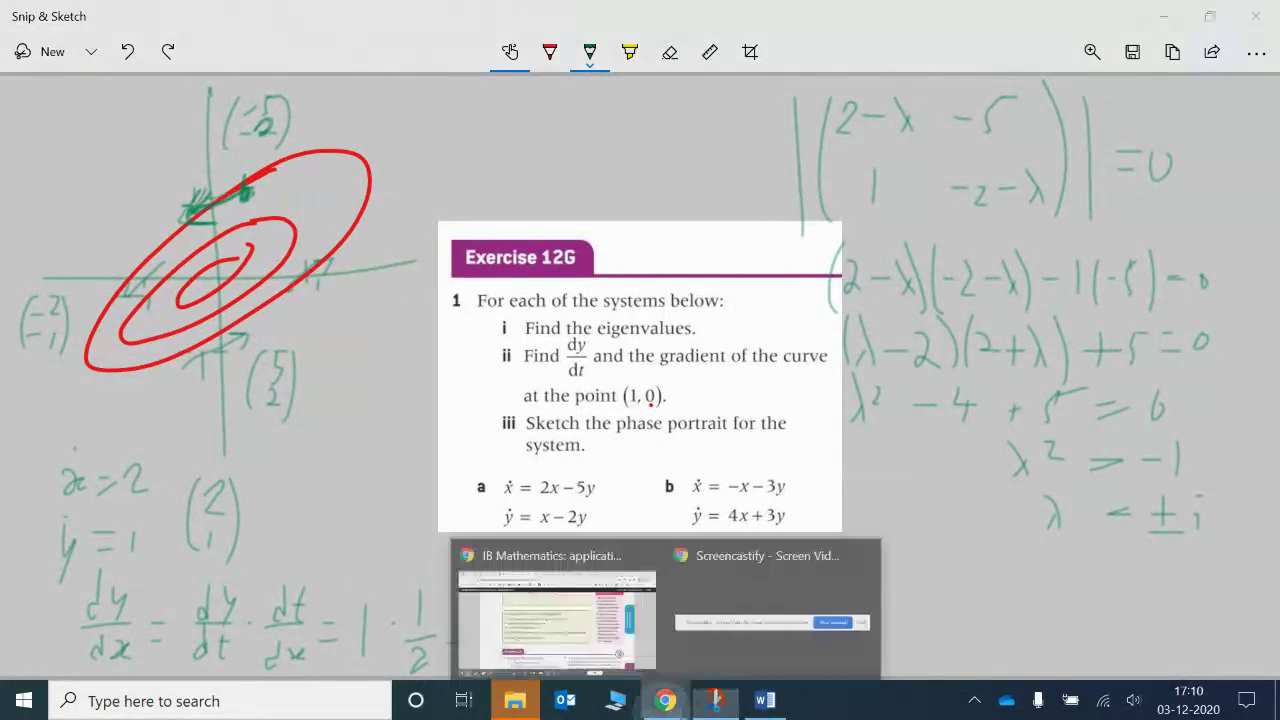
key(Escape)
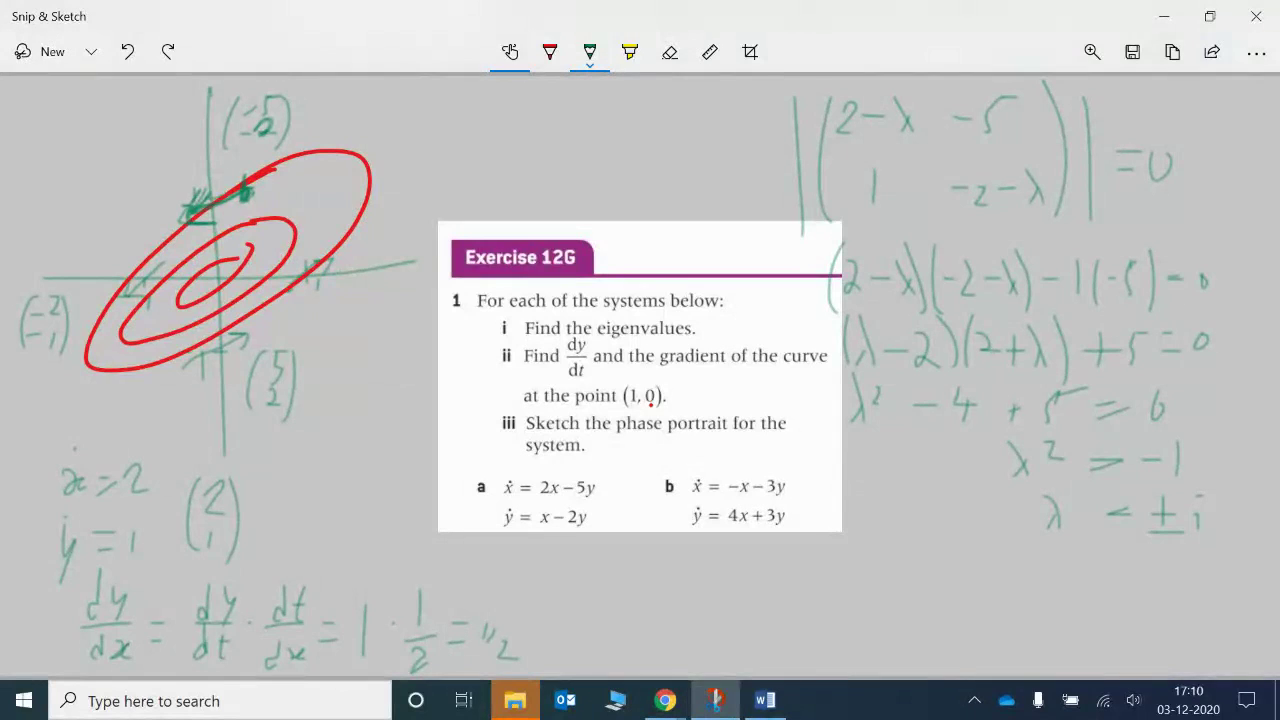
drag(610, 398, 660, 426)
key(ctrl+z)
mouse_move(314, 242)
mouse_down()
mouse_move(285, 262)
mouse_move(312, 242)
mouse_up()
drag(250, 168, 248, 170)
drag(150, 250, 148, 252)
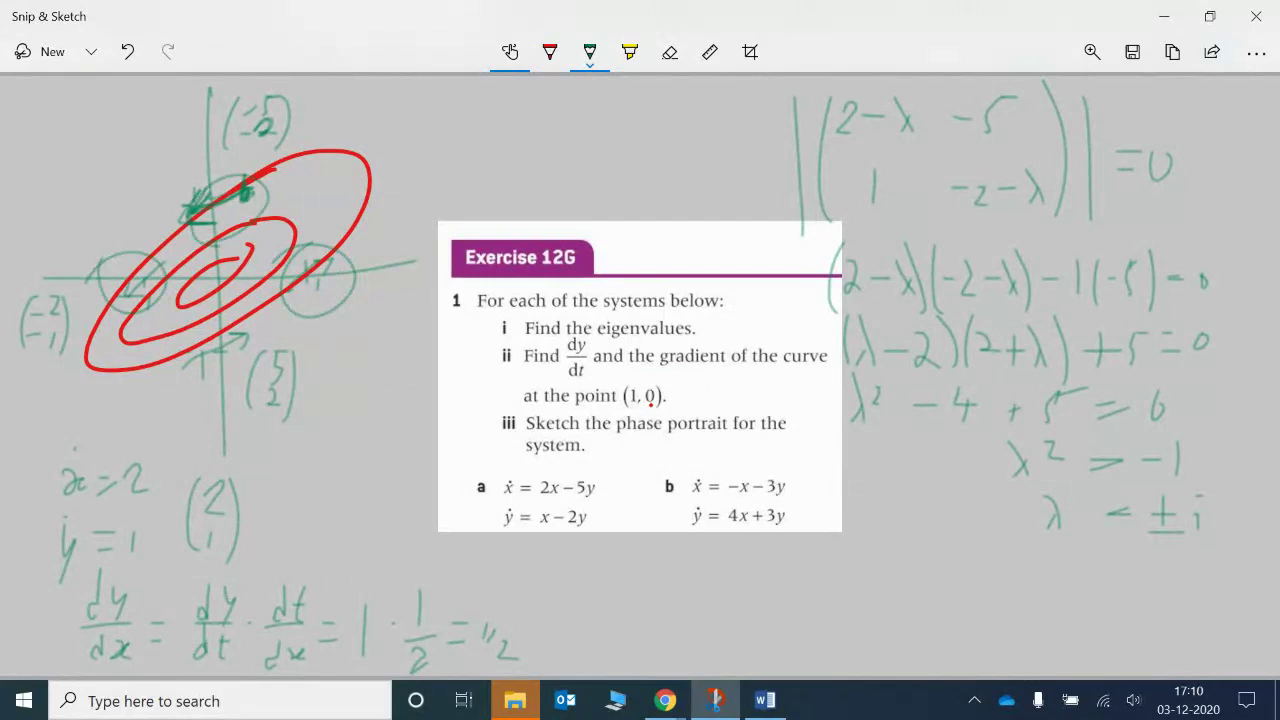
drag(204, 332, 200, 328)
key(ctrl+z)
key(ctrl+z)
key(ctrl+z)
key(ctrl+z)
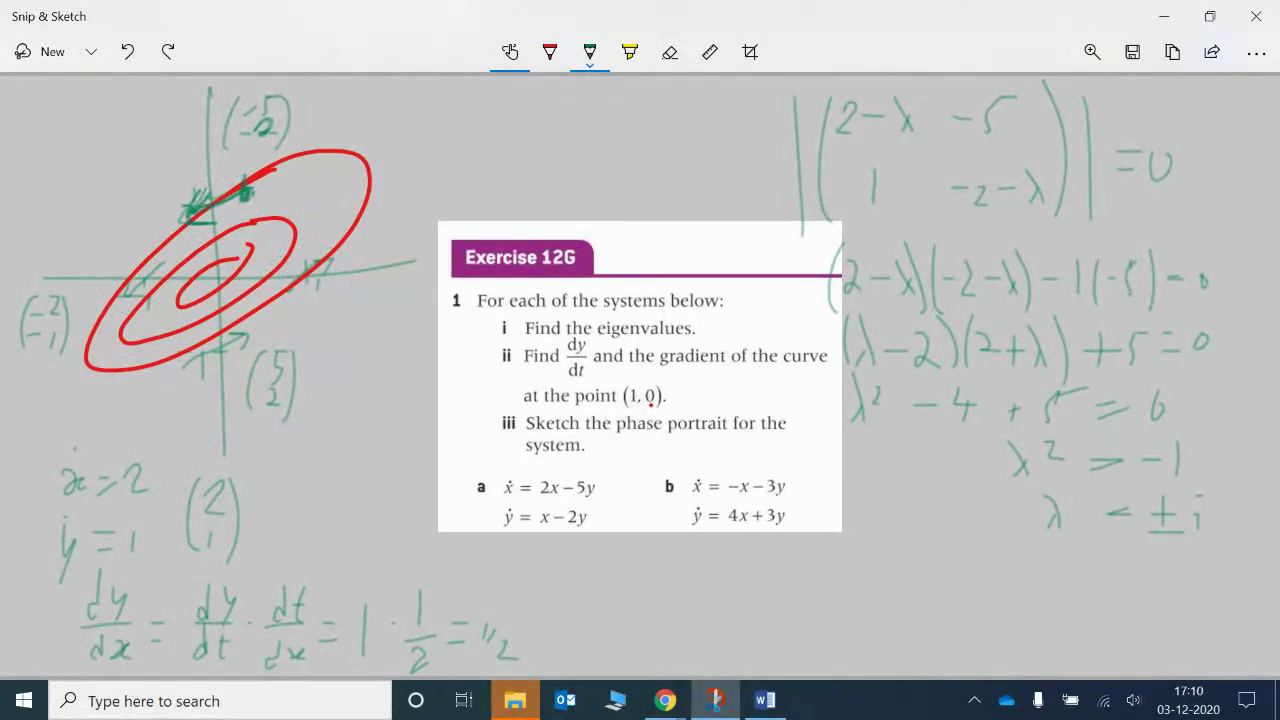
- Switch to the IB Mathematics textbook in Chrome and examine the Exercise 12G answers to question 1a, comparing the phase portrait with the sketch
mouse_move(665, 700)
click(565, 600)
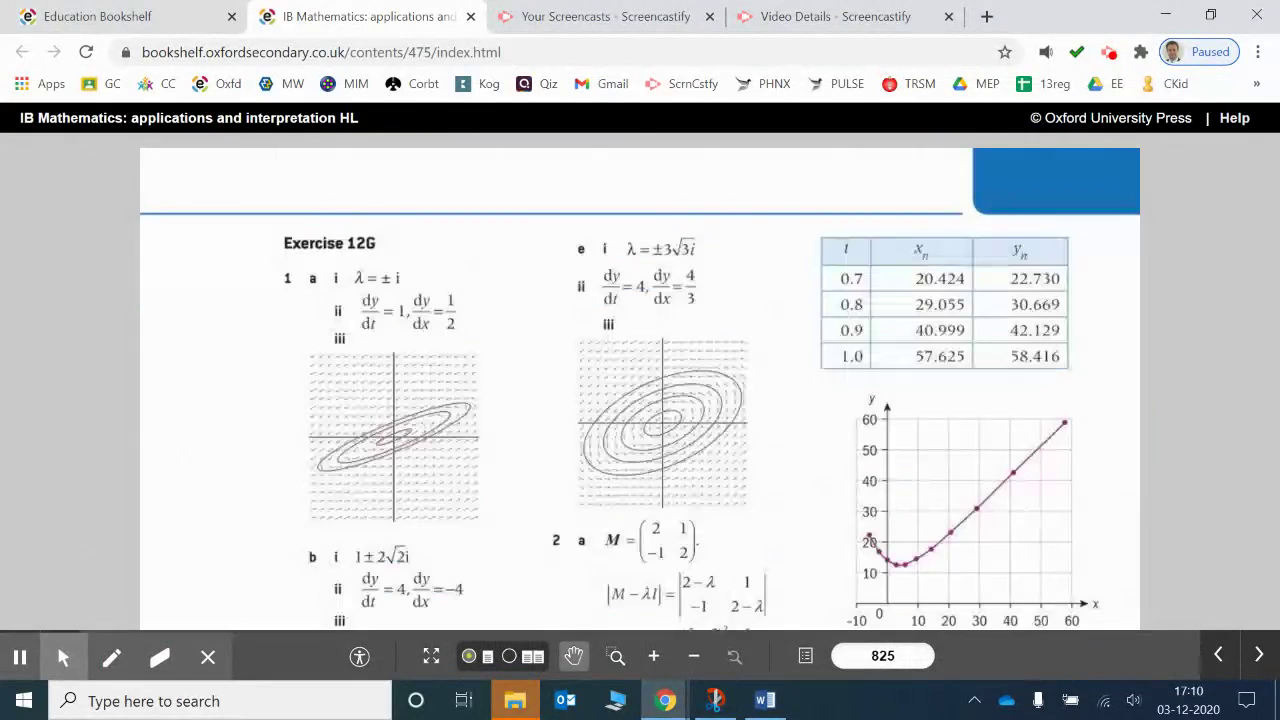
scroll(640, 380, down, 1)
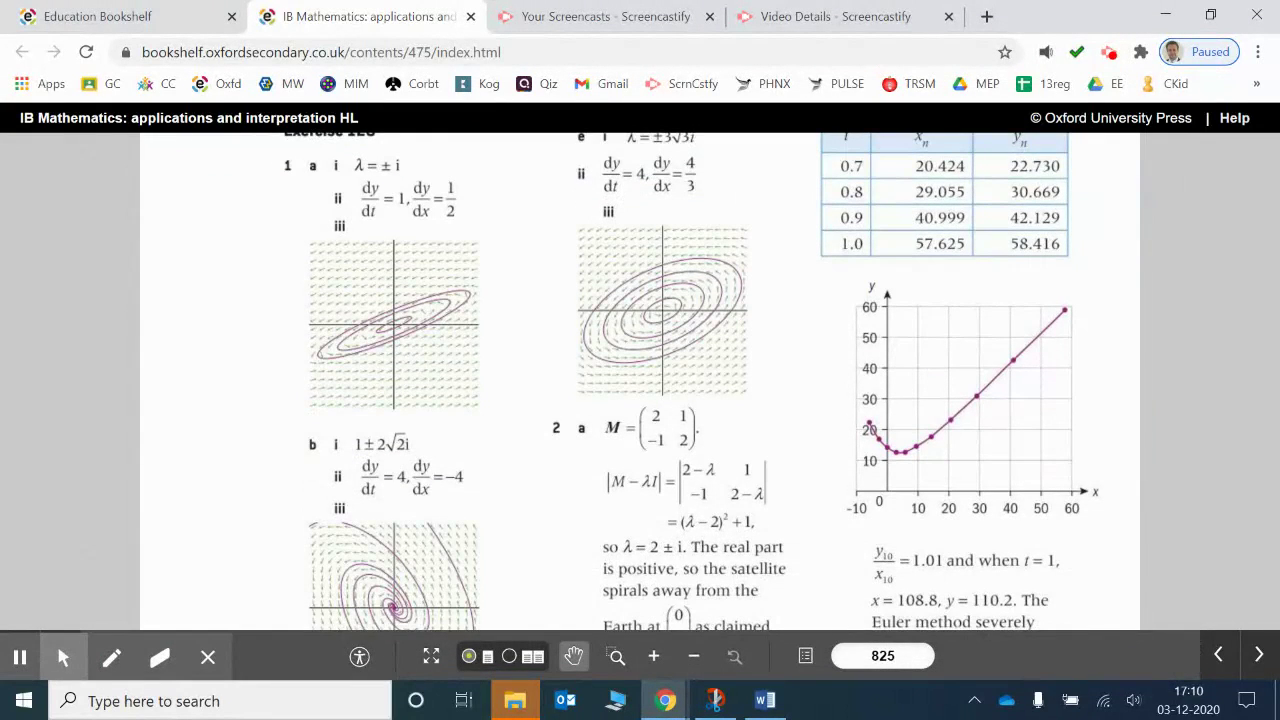
key(alt+Tab)
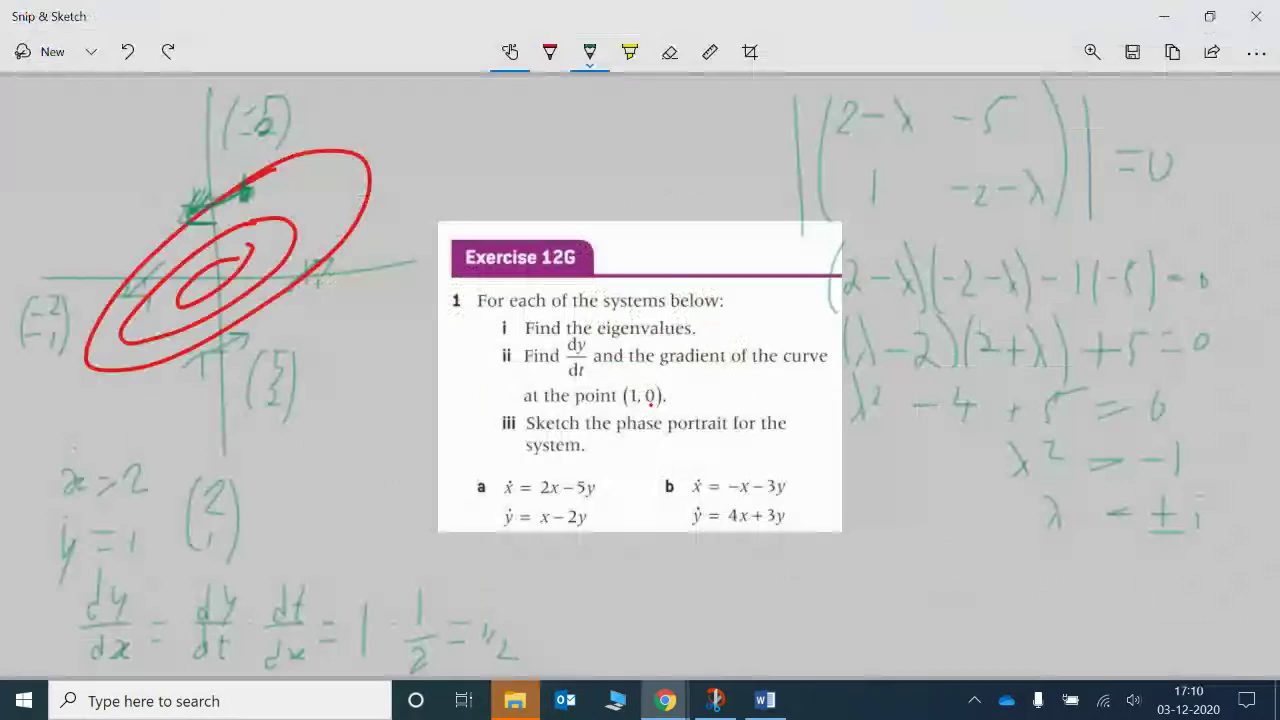
key(alt+Tab)
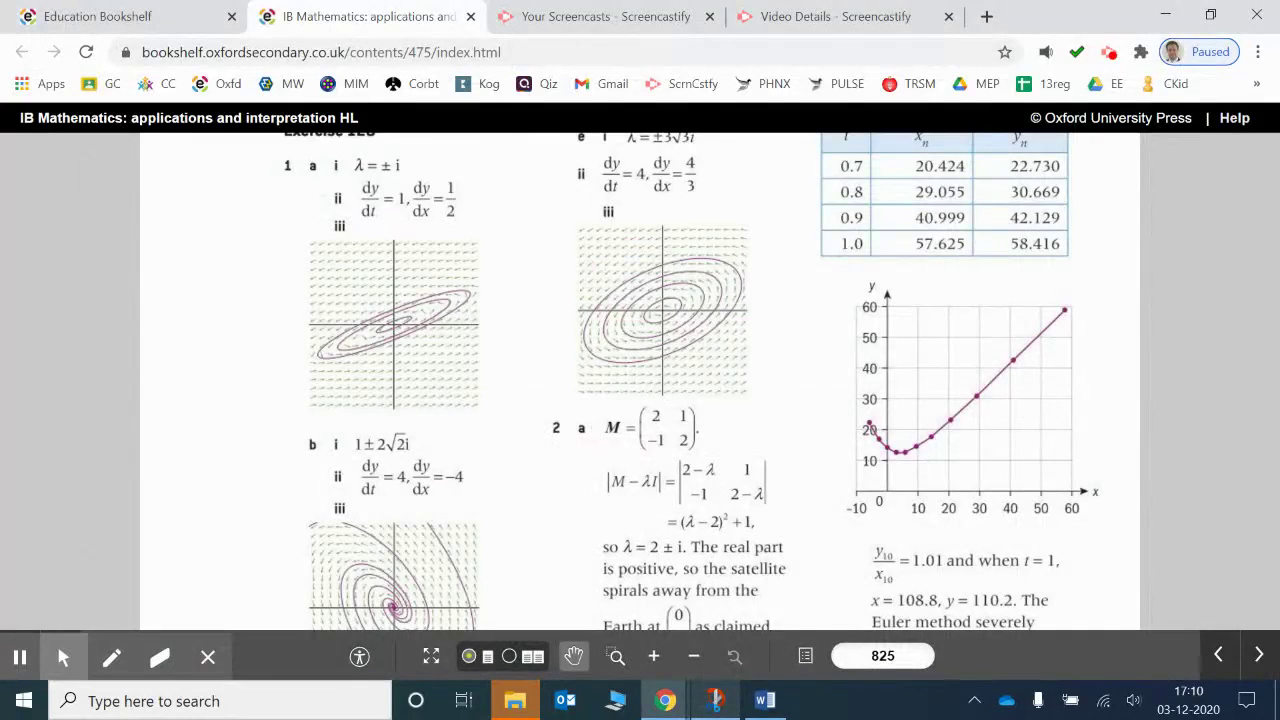
scroll(640, 380, up, 1)
scroll(640, 380, down, 1)
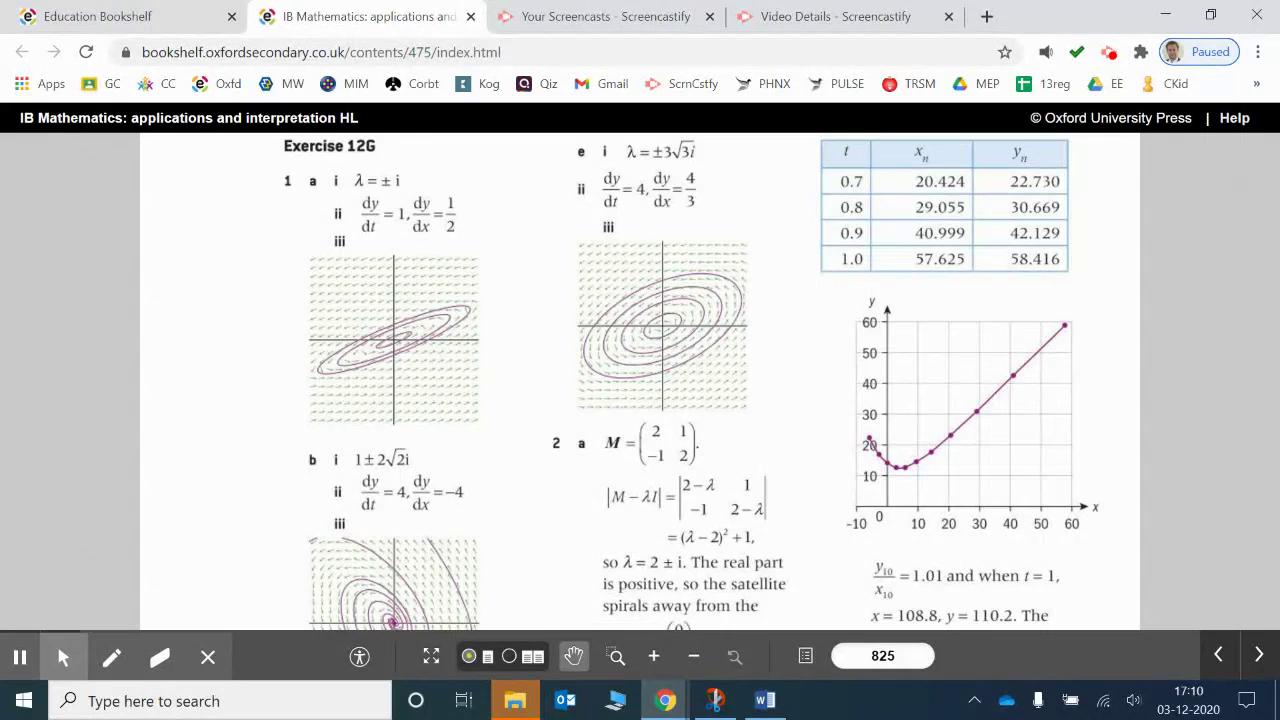
- Return to Snip & Sketch and draw a green arrow inside the outer ellipse, pointing up and to the right
key(alt+Tab)
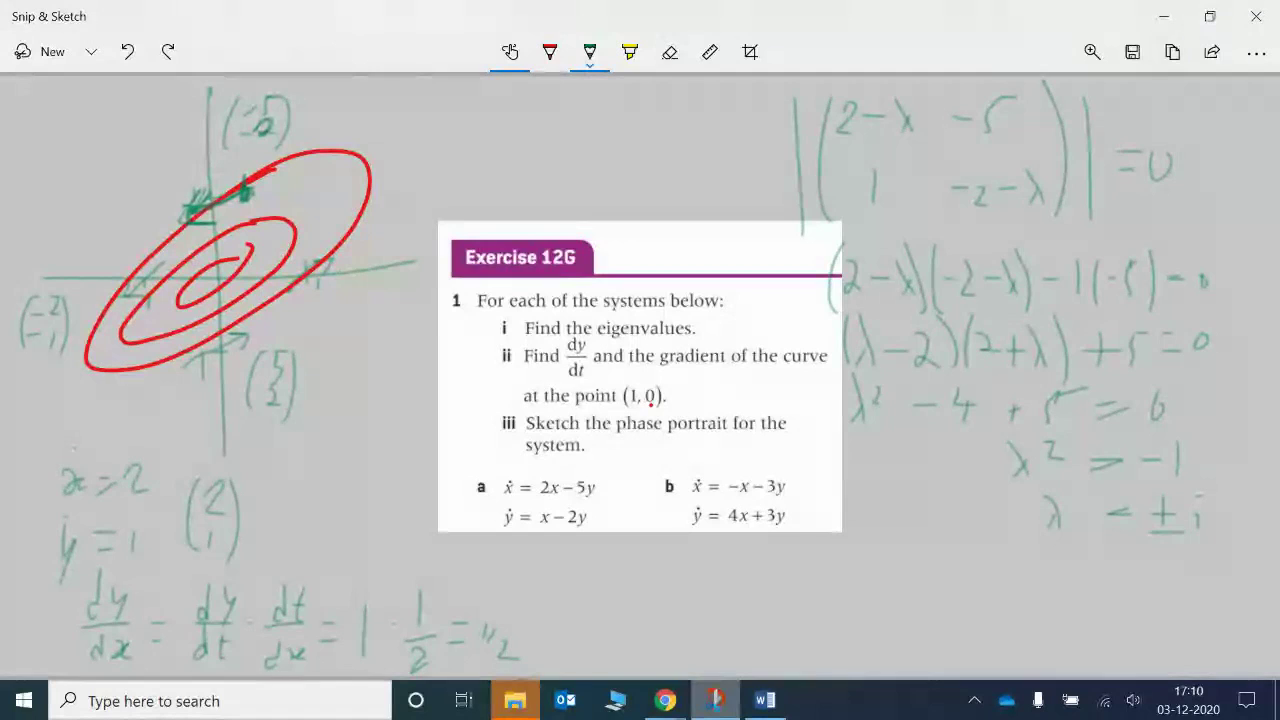
mouse_move(298, 222)
mouse_down()
mouse_move(355, 172)
mouse_move(350, 208)
mouse_up()
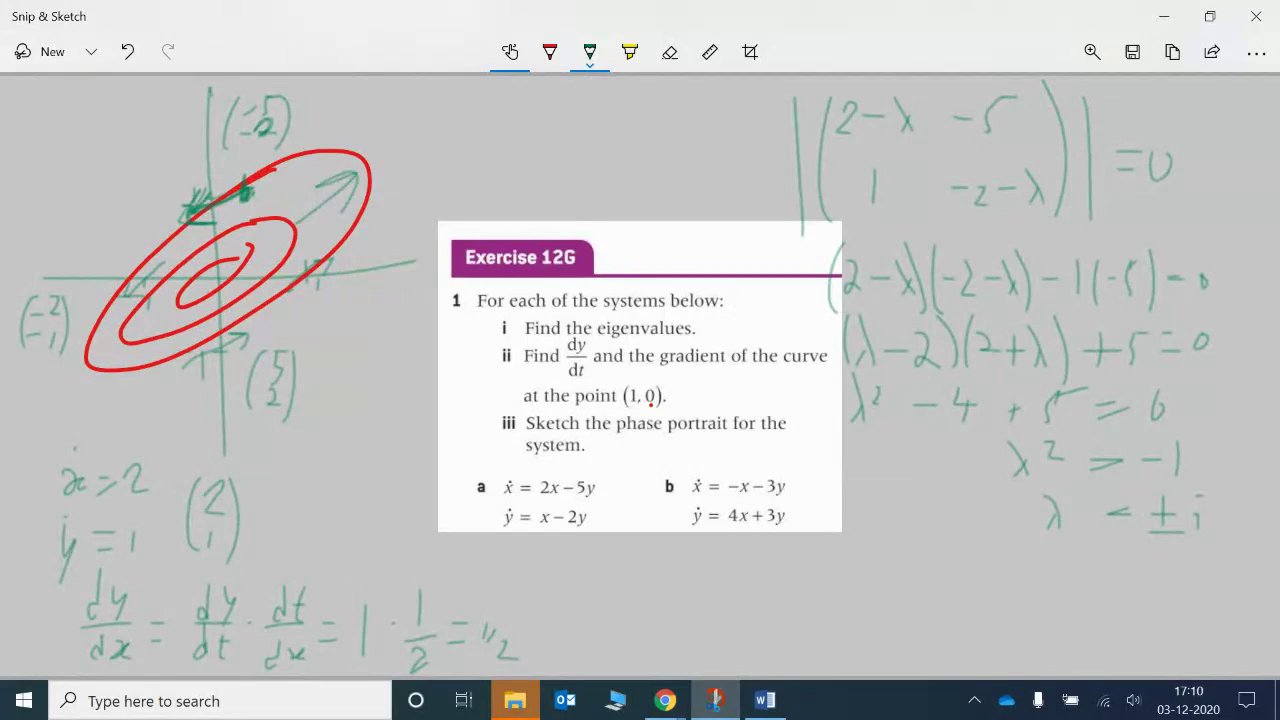
- Undo the last green pen strokes and erase all handwritten ink from the snip
key(ctrl+z)
drag(120, 342, 95, 365)
key(ctrl+z)
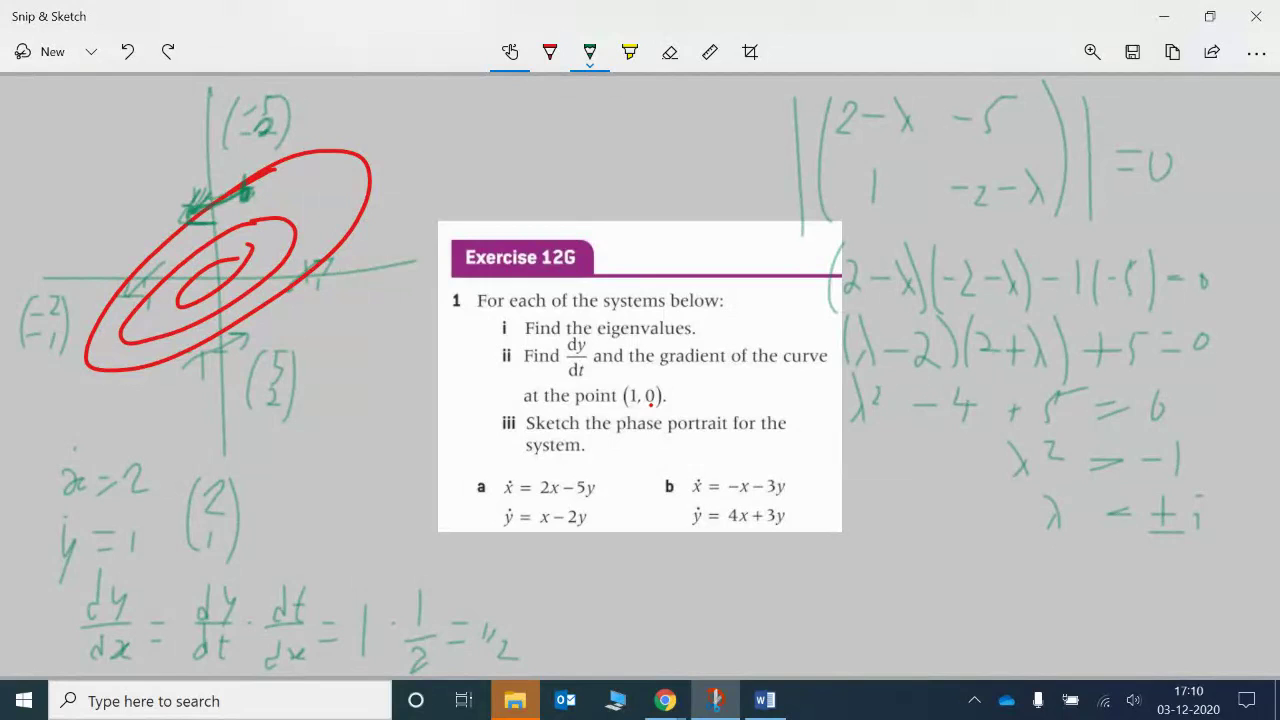
click(670, 51)
click(657, 108)
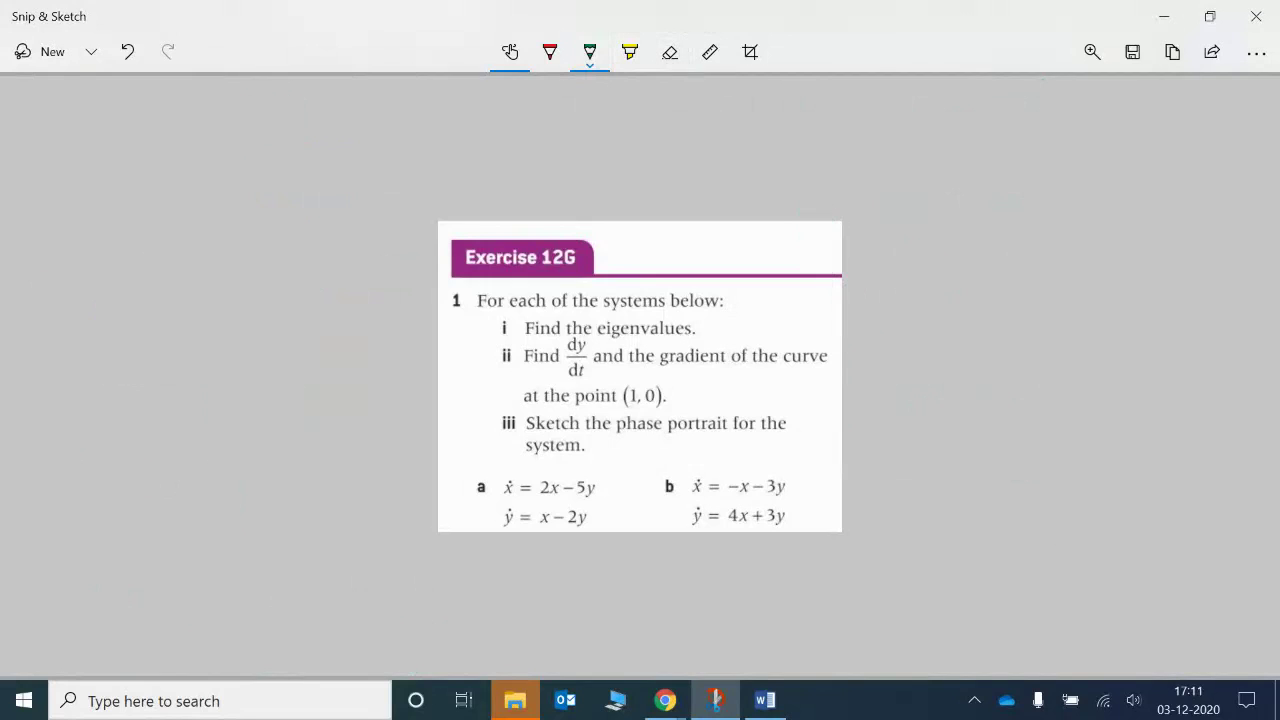
- Switch to the IB Mathematics textbook in Chrome and look up the eigenvalues in the Exercise 12G answer to question 1b
mouse_move(665, 700)
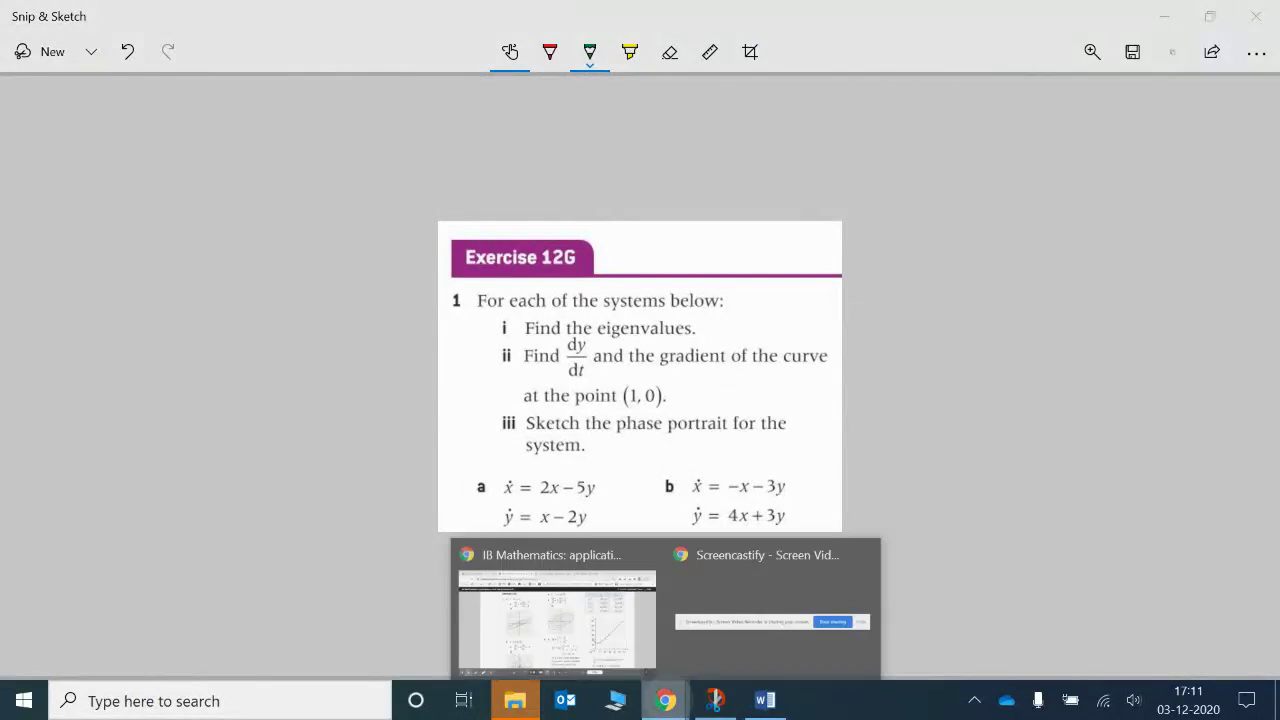
click(540, 610)
mouse_move(795, 447)
mouse_down()
mouse_move(795, 420)
mouse_move(795, 461)
mouse_up()
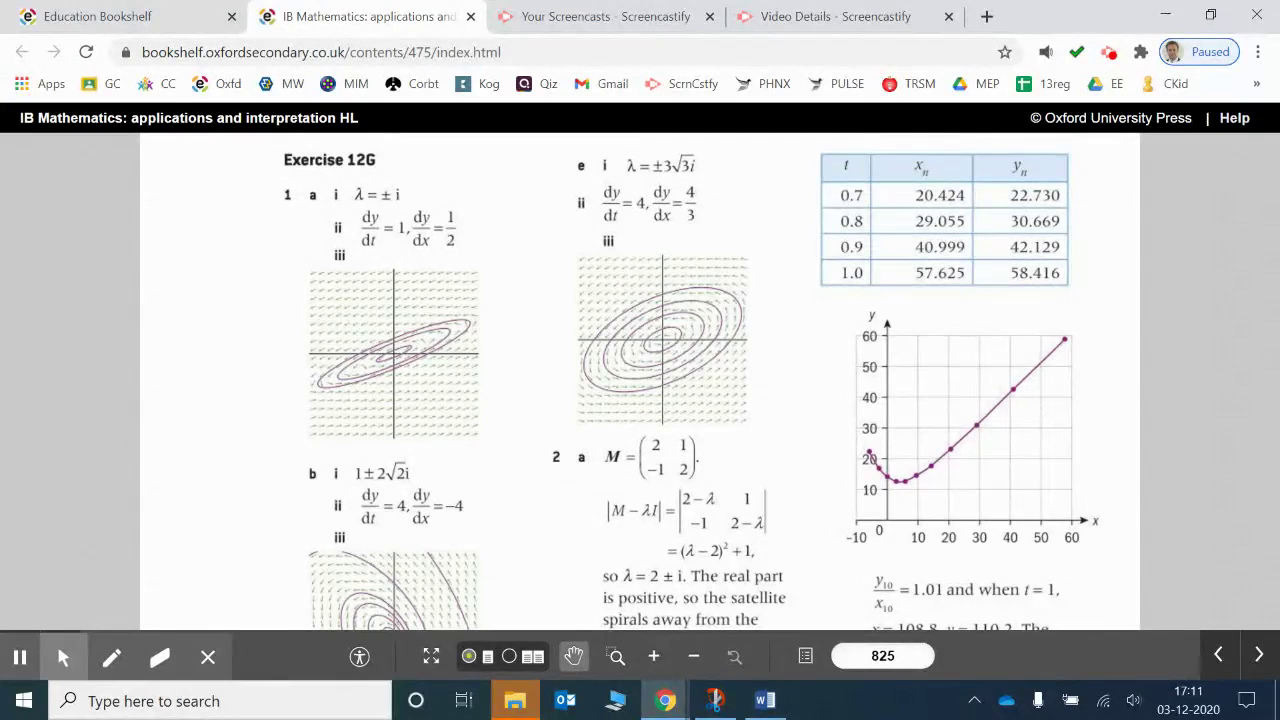
- Return to Snip & Sketch and handwrite the eigenvalues 1 ± 2√2 i in green above and to the left of the exercise
key(alt+Tab)
drag(140, 97, 141, 167)
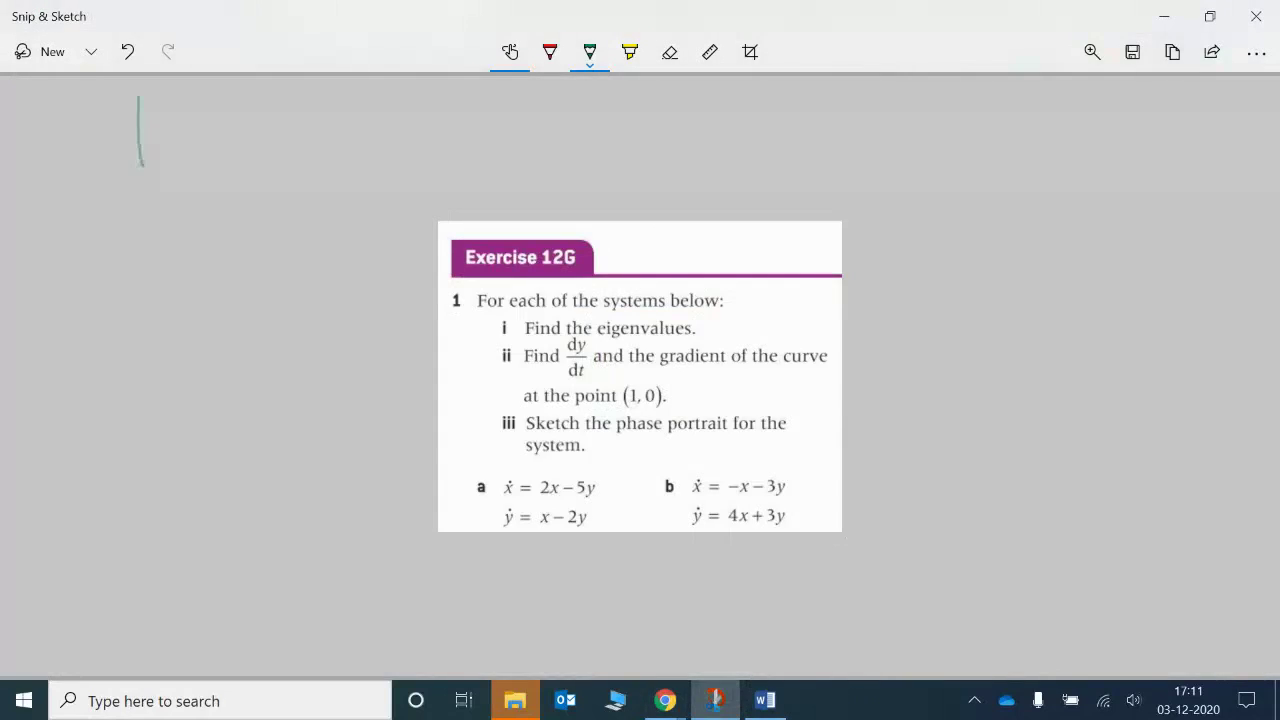
mouse_move(200, 97)
mouse_down()
mouse_move(200, 145)
mouse_move(215, 127)
mouse_up()
drag(187, 168, 211, 168)
mouse_move(243, 112)
mouse_down()
mouse_move(252, 150)
mouse_move(288, 151)
mouse_up()
mouse_move(304, 126)
mouse_down()
mouse_move(316, 100)
mouse_move(352, 98)
mouse_up()
mouse_move(332, 122)
mouse_down()
mouse_move(340, 148)
mouse_move(360, 146)
mouse_up()
drag(390, 122, 390, 146)
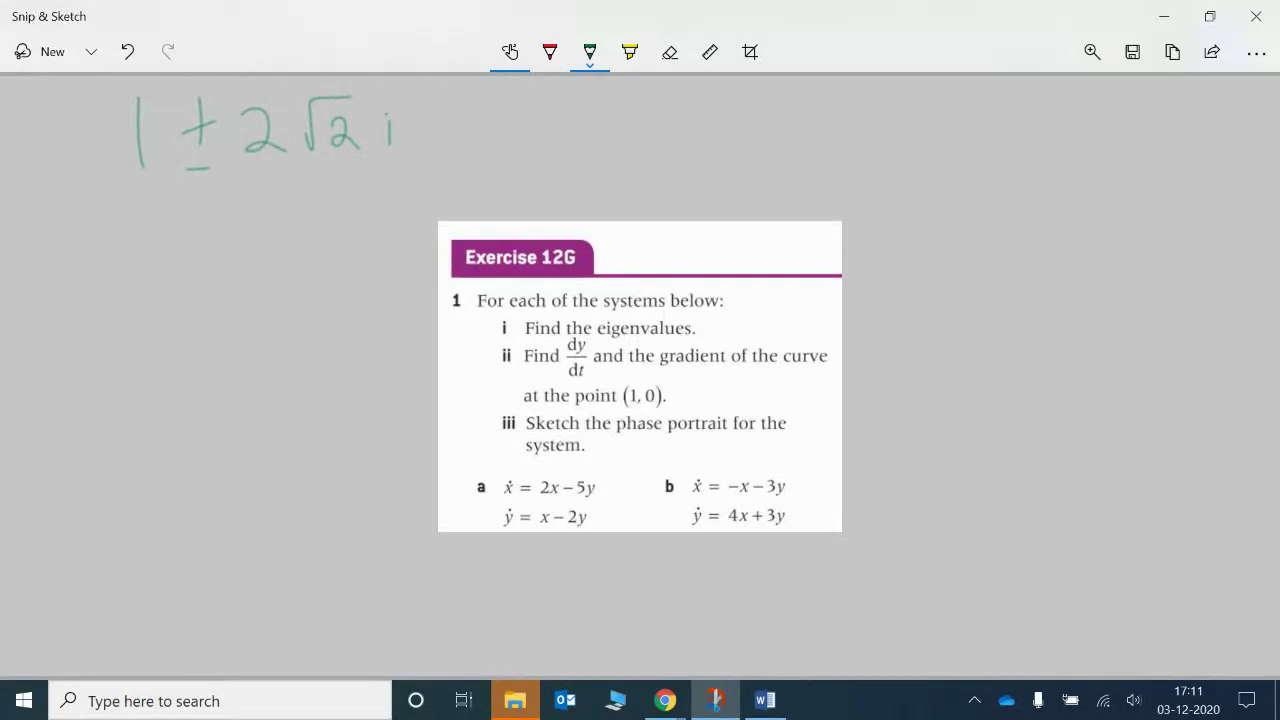
mouse_move(776, 478)
mouse_down()
mouse_move(810, 492)
mouse_move(740, 477)
mouse_up()
key(ctrl+z)
mouse_move(712, 478)
mouse_down()
mouse_move(766, 490)
mouse_move(740, 478)
mouse_move(767, 542)
mouse_up()
key(ctrl+z)
key(ctrl+z)
key(ctrl+z)
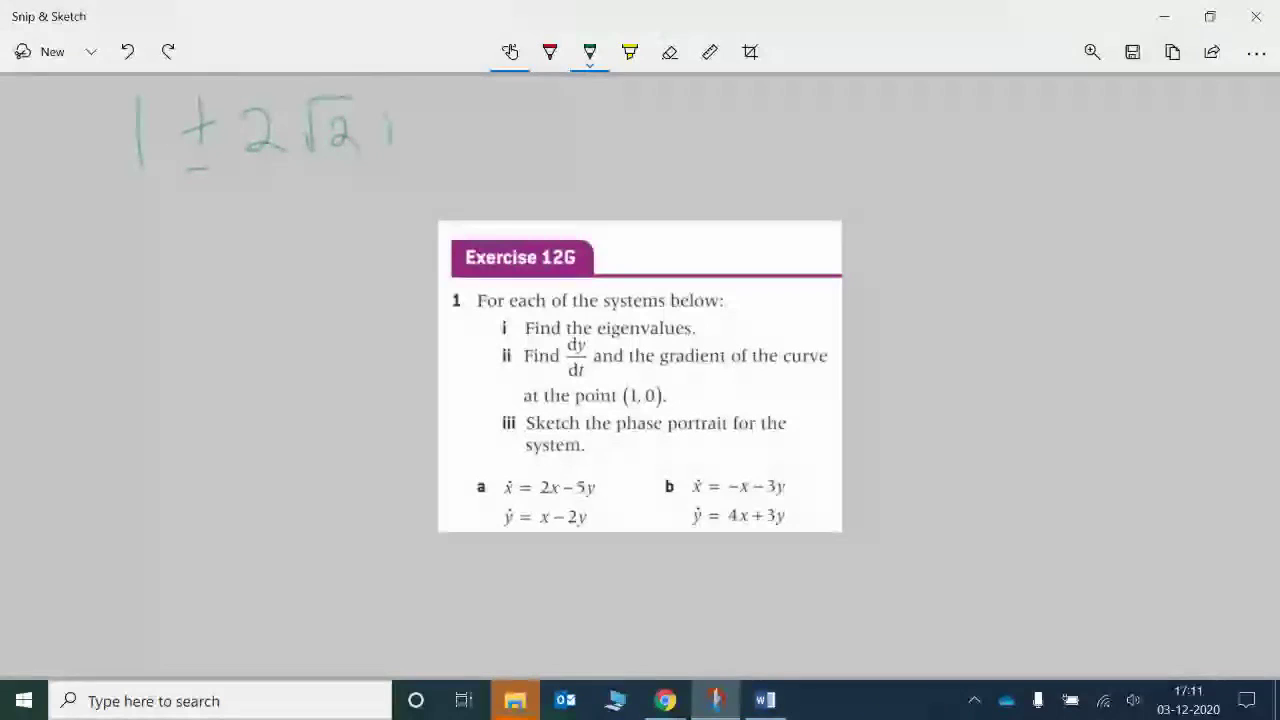
mouse_move(210, 187)
mouse_down()
mouse_move(118, 206)
mouse_move(155, 204)
mouse_up()
drag(296, 188, 366, 200)
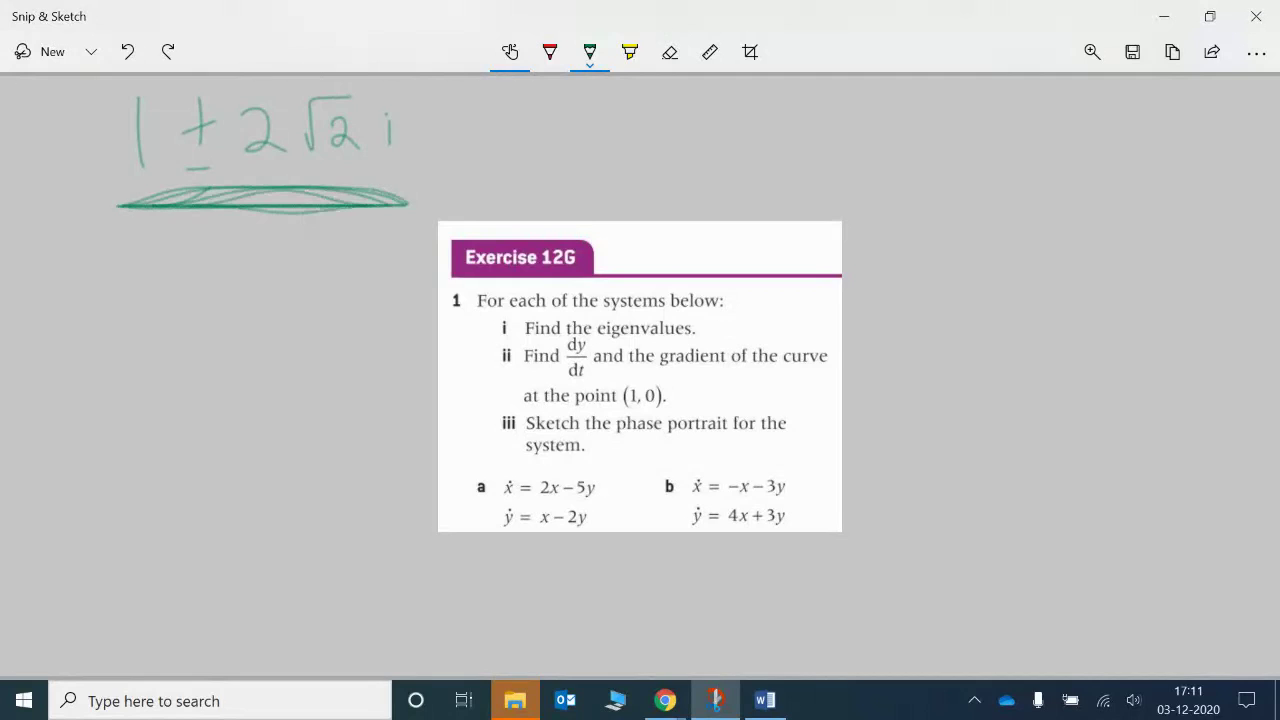
key(ctrl+z)
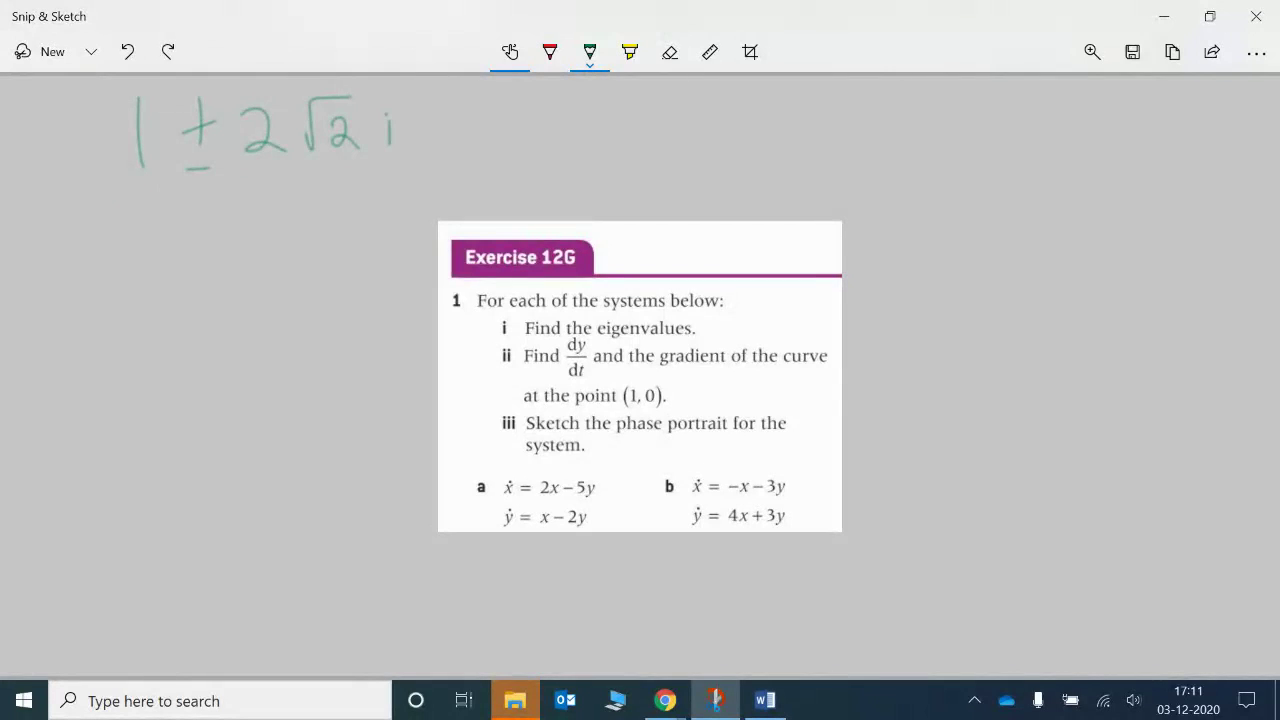
mouse_move(134, 206)
mouse_down()
mouse_move(128, 192)
mouse_move(372, 189)
mouse_up()
key(ctrl+z)
mouse_move(363, 97)
mouse_down()
mouse_move(276, 205)
mouse_move(300, 96)
mouse_up()
key(ctrl+z)
mouse_move(132, 205)
mouse_down()
mouse_move(390, 180)
mouse_move(115, 215)
mouse_up()
key(ctrl+z)
- Write "λ =" in green in front of the handwritten eigenvalues
drag(38, 96, 60, 166)
mouse_move(50, 132)
mouse_down()
mouse_move(34, 164)
mouse_move(96, 139)
mouse_up()
drag(68, 130, 96, 124)
- Read the textbook's rule in Chrome on how trajectories behave for eigenvalues a ± bi, and return to Snip & Sketch
mouse_move(665, 700)
click(557, 610)
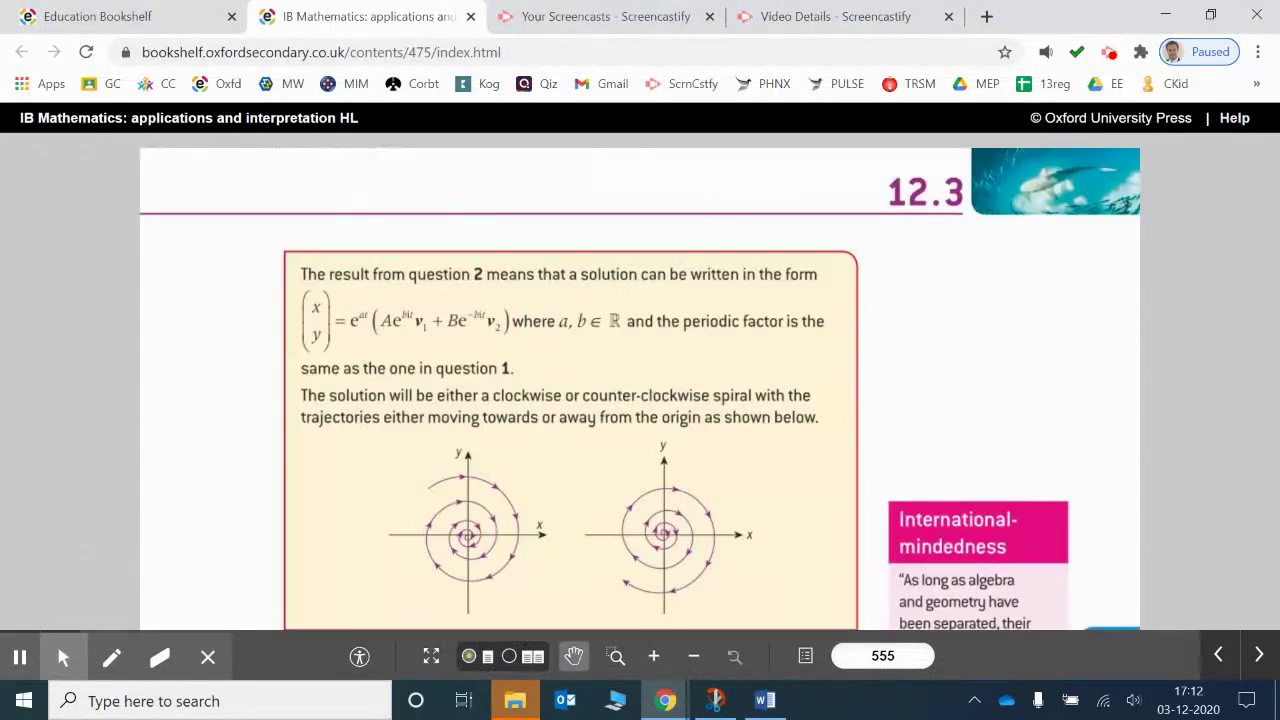
scroll(639, 381, down, 4)
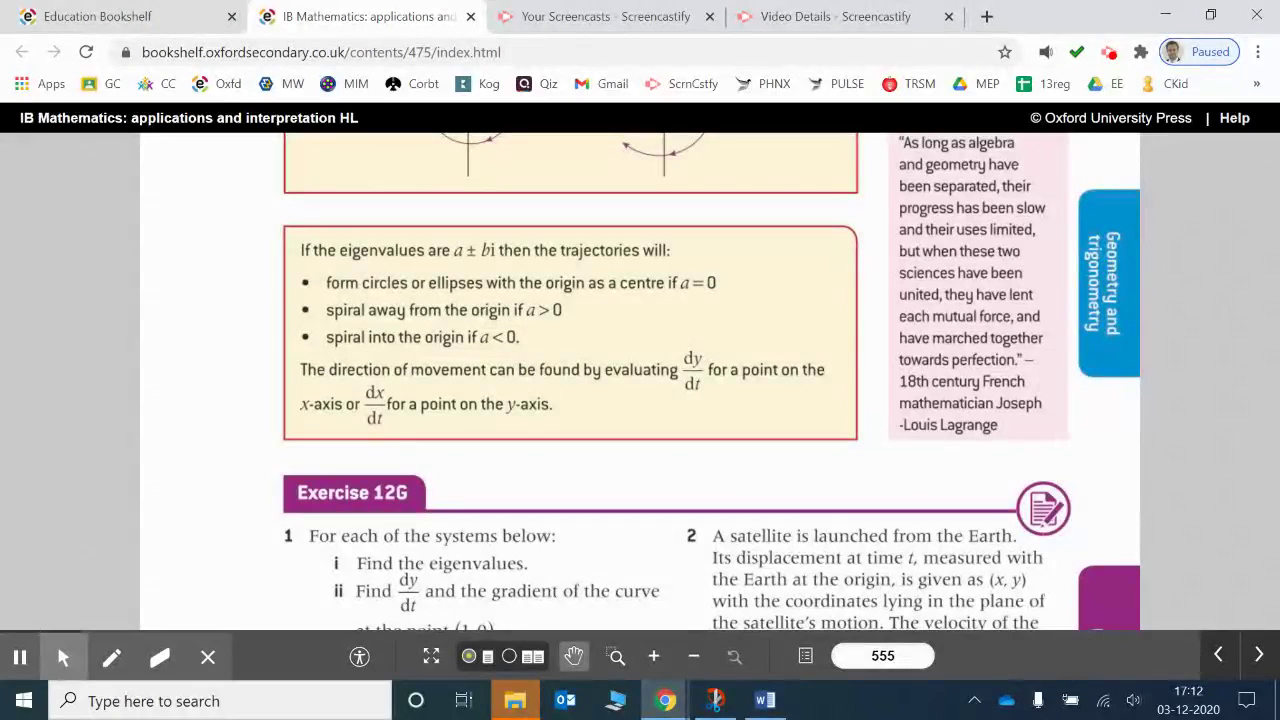
key(alt+Tab)
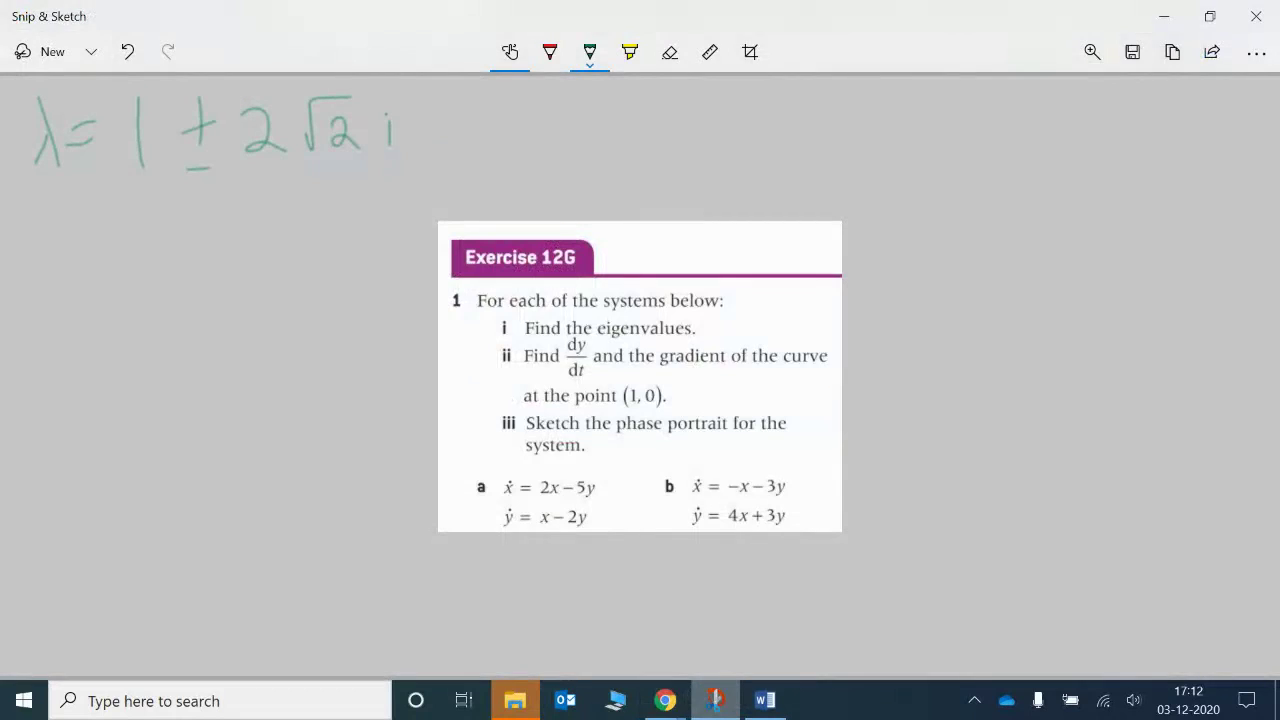
mouse_move(140, 95)
mouse_down()
mouse_move(140, 185)
mouse_move(210, 165)
mouse_up()
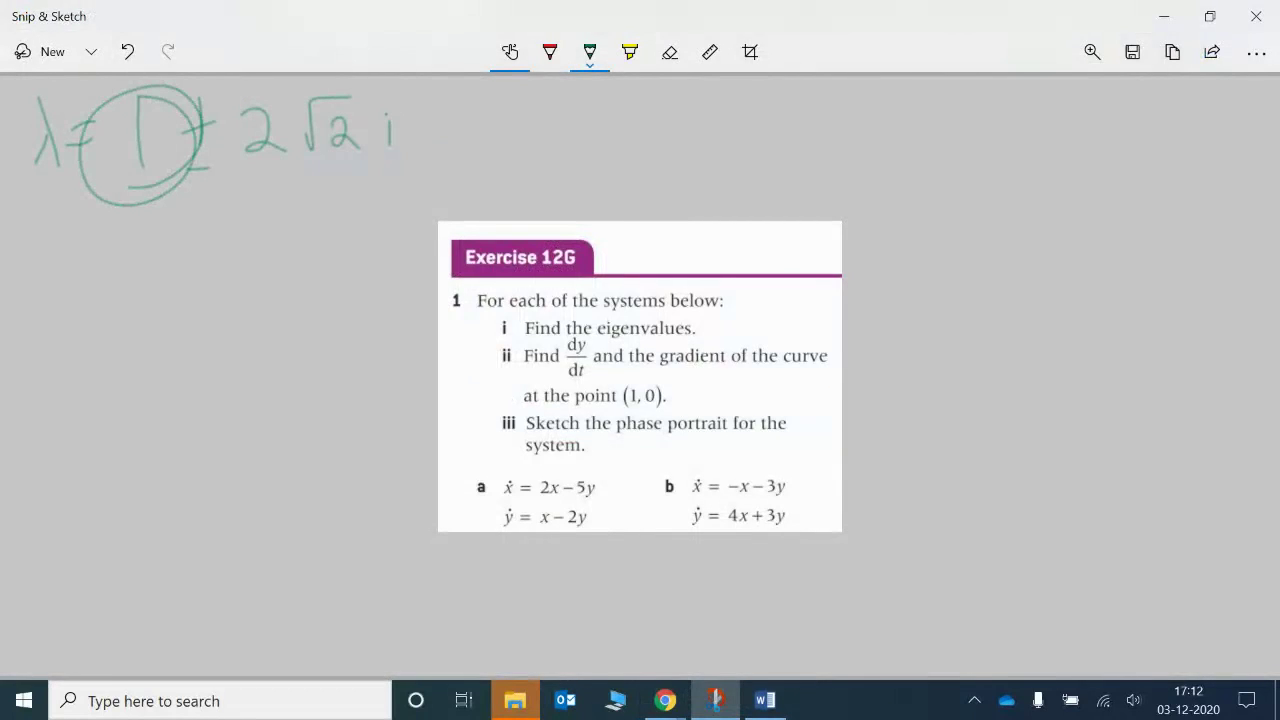
key(ctrl+z)
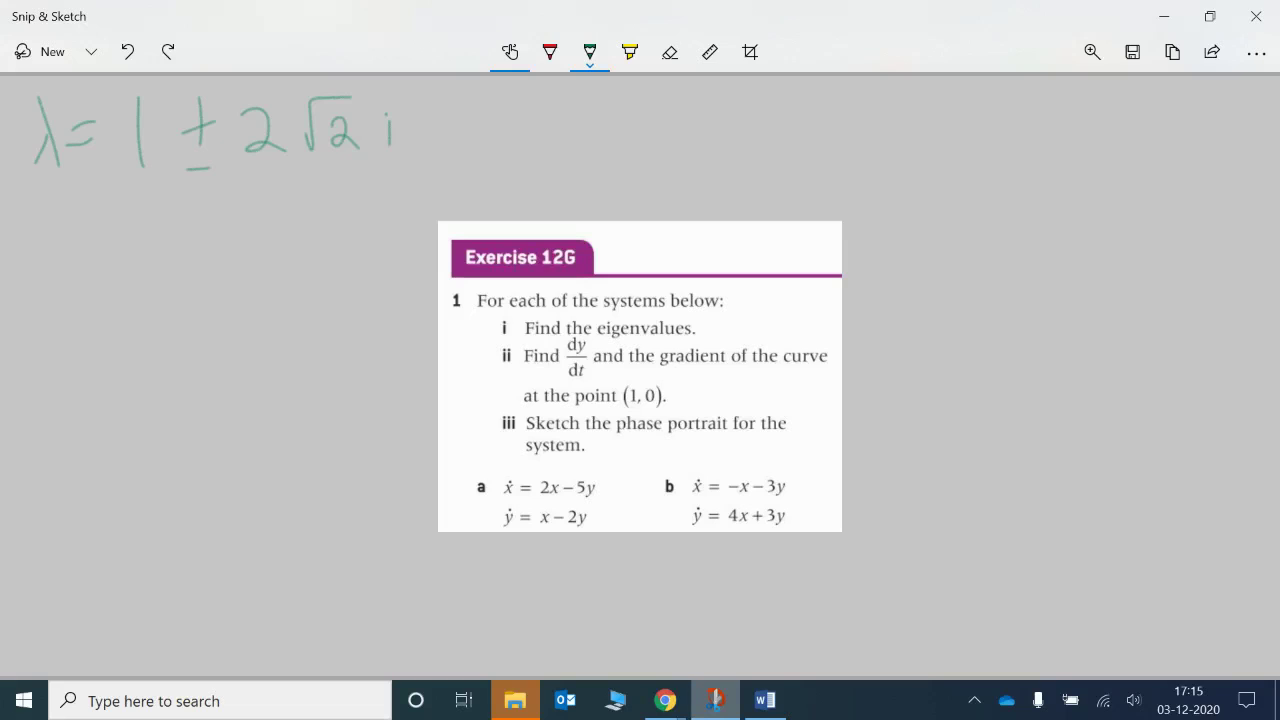
mouse_move(62, 212)
mouse_down()
mouse_move(362, 205)
mouse_move(360, 224)
mouse_up()
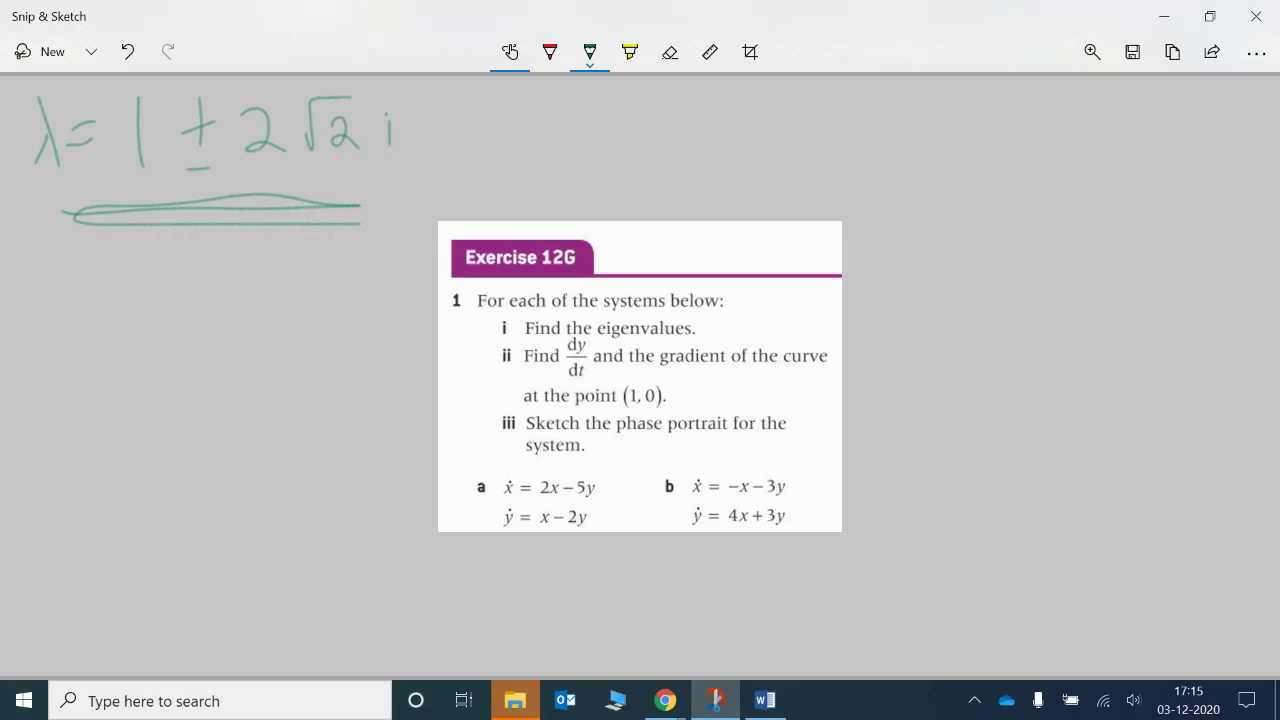
key(ctrl+z)
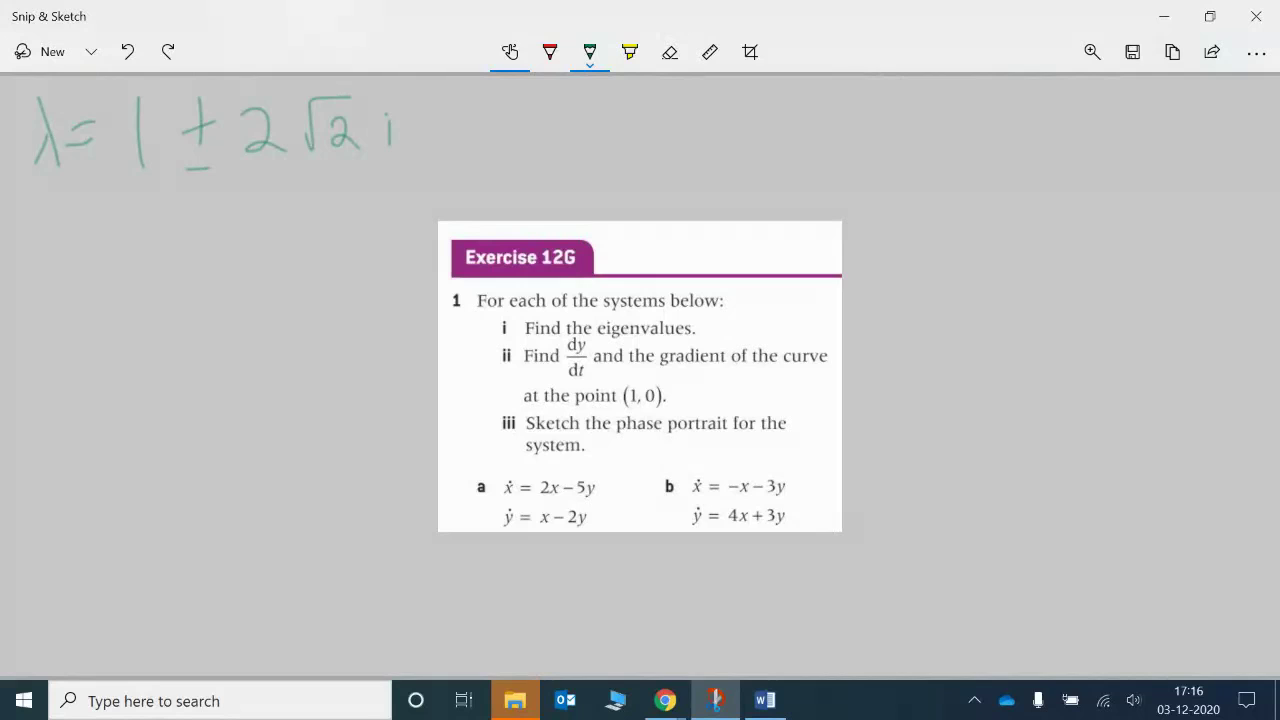
drag(590, 336, 562, 334)
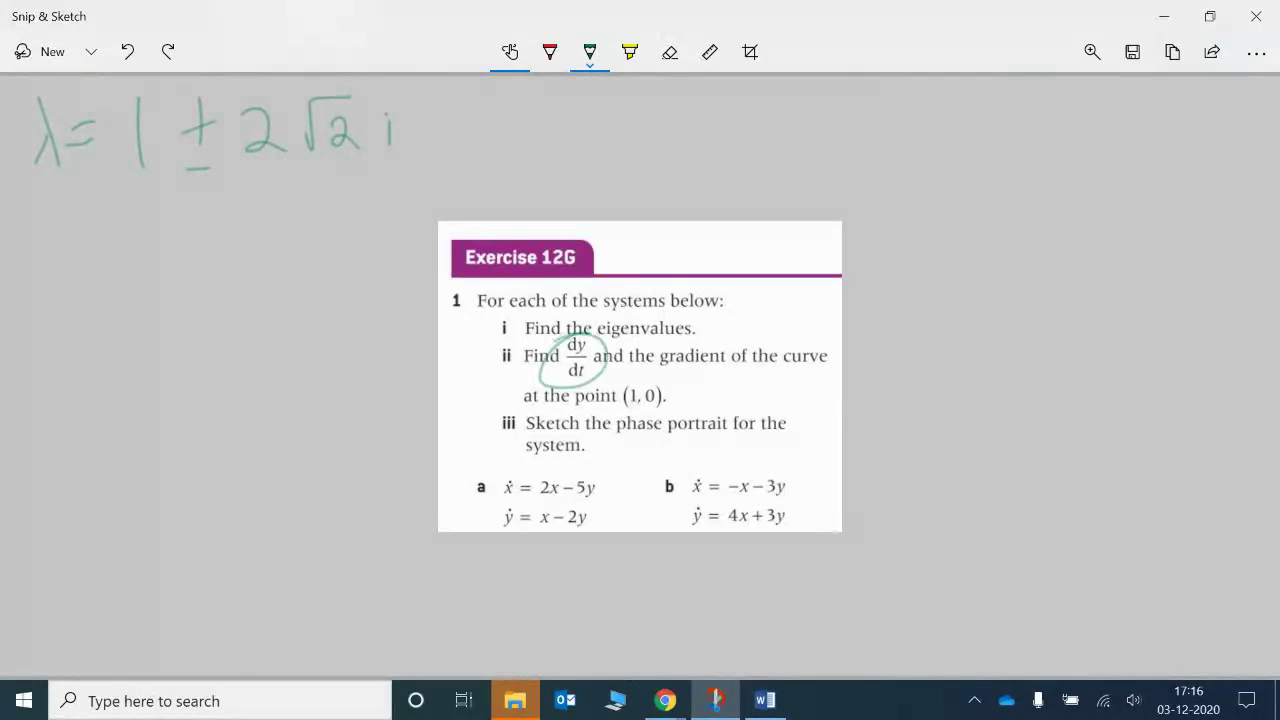
key(ctrl+z)
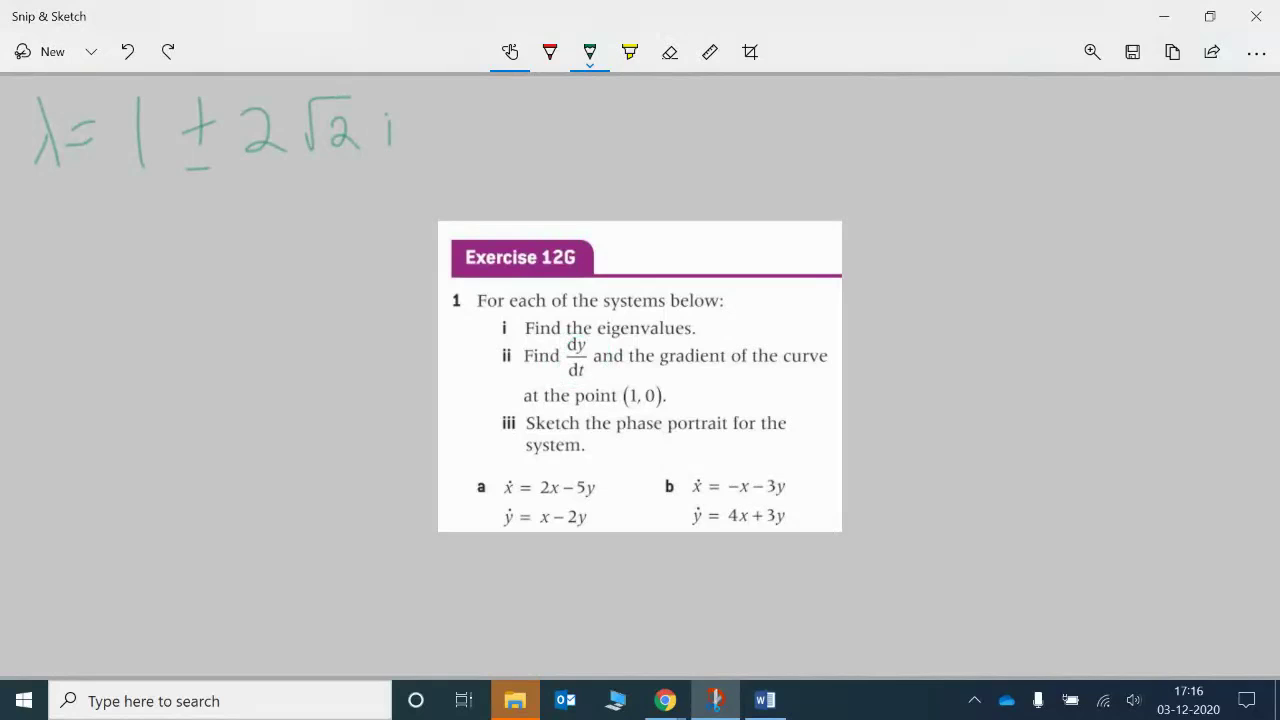
drag(654, 376, 734, 371)
key(ctrl+z)
drag(640, 386, 628, 392)
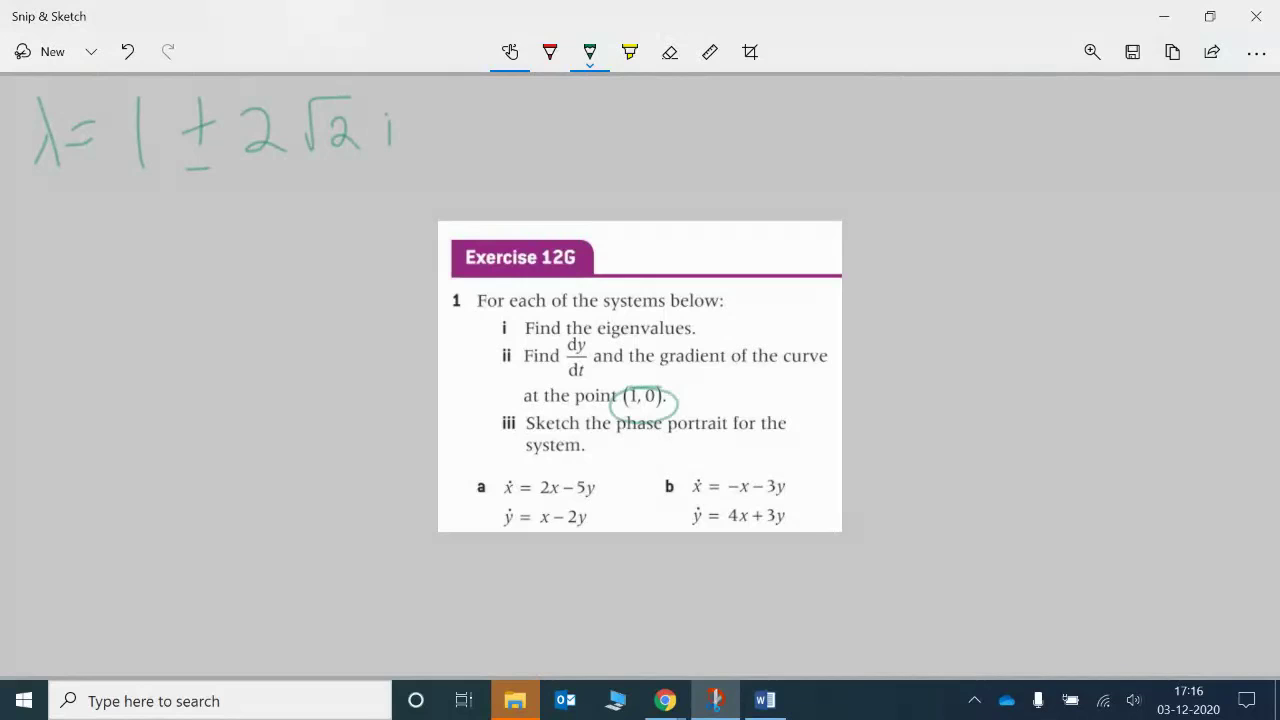
key(ctrl+z)
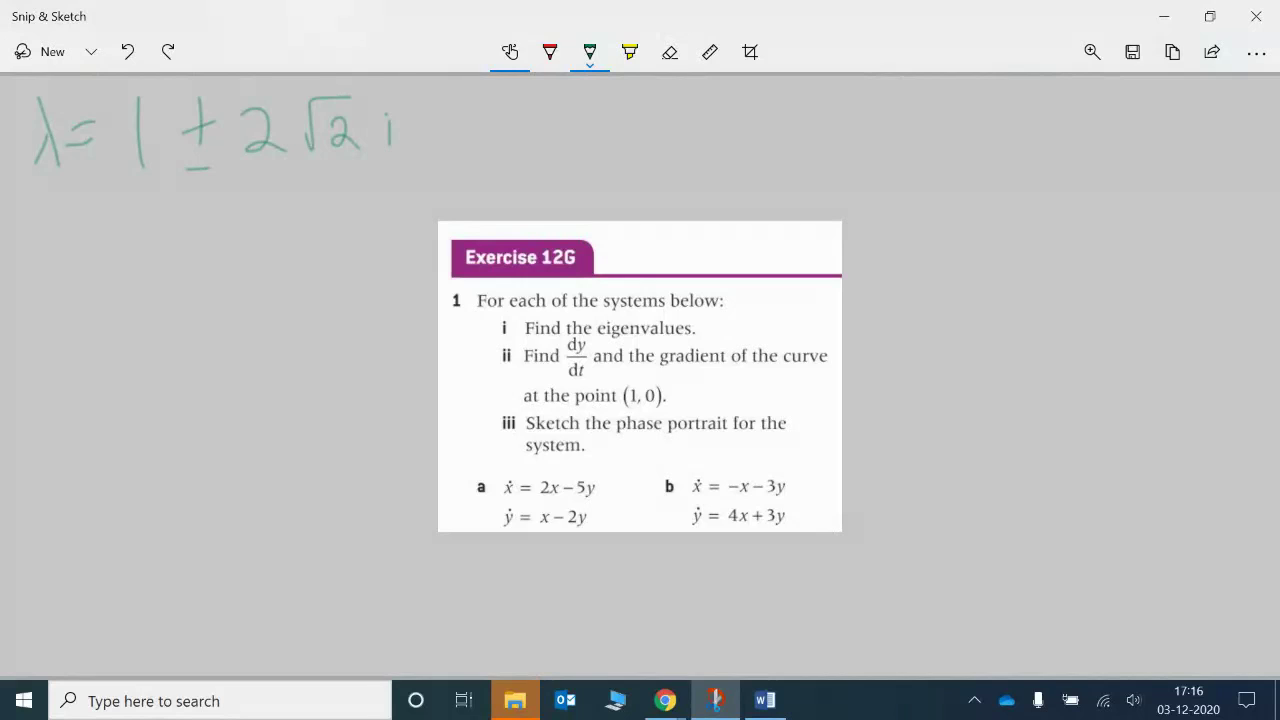
- Draw green x- and y-axes to the right of the exercise, with tick marks at 1 and −1 on the x-axis and 1 on the y-axis
drag(810, 409, 1274, 420)
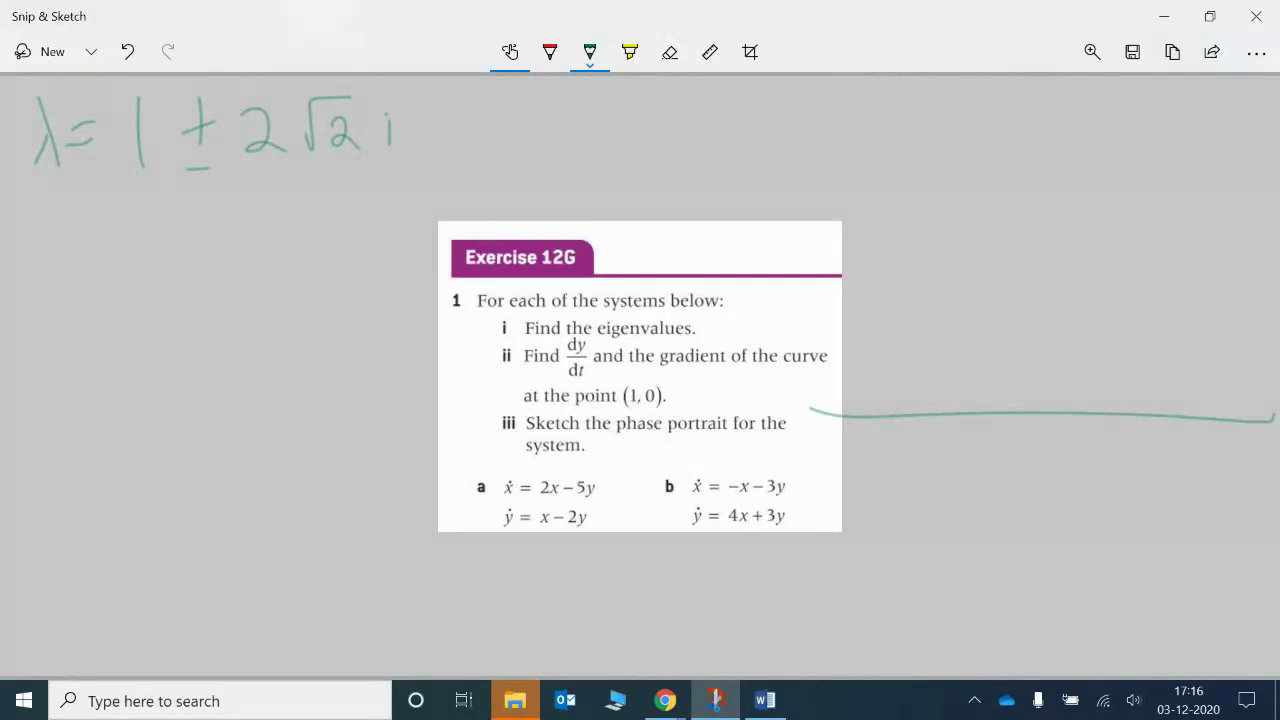
drag(1026, 152, 1038, 617)
drag(1130, 405, 1130, 431)
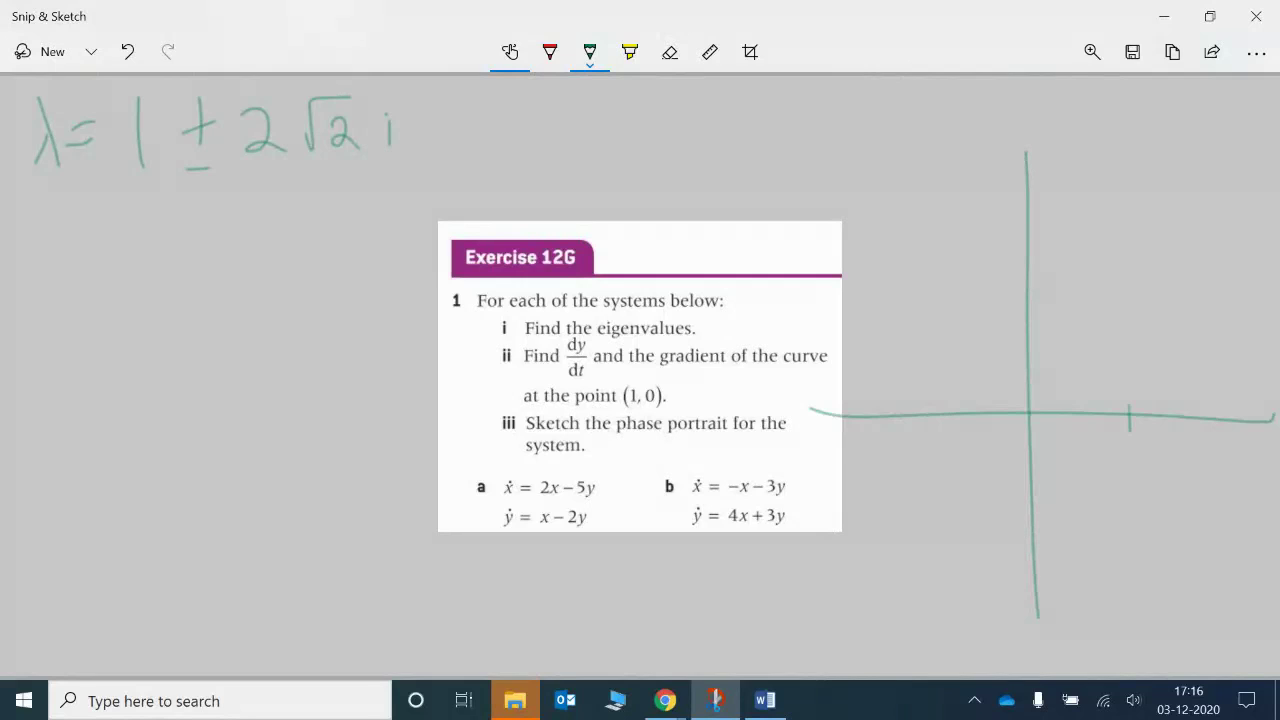
drag(934, 405, 934, 429)
drag(1010, 315, 1034, 315)
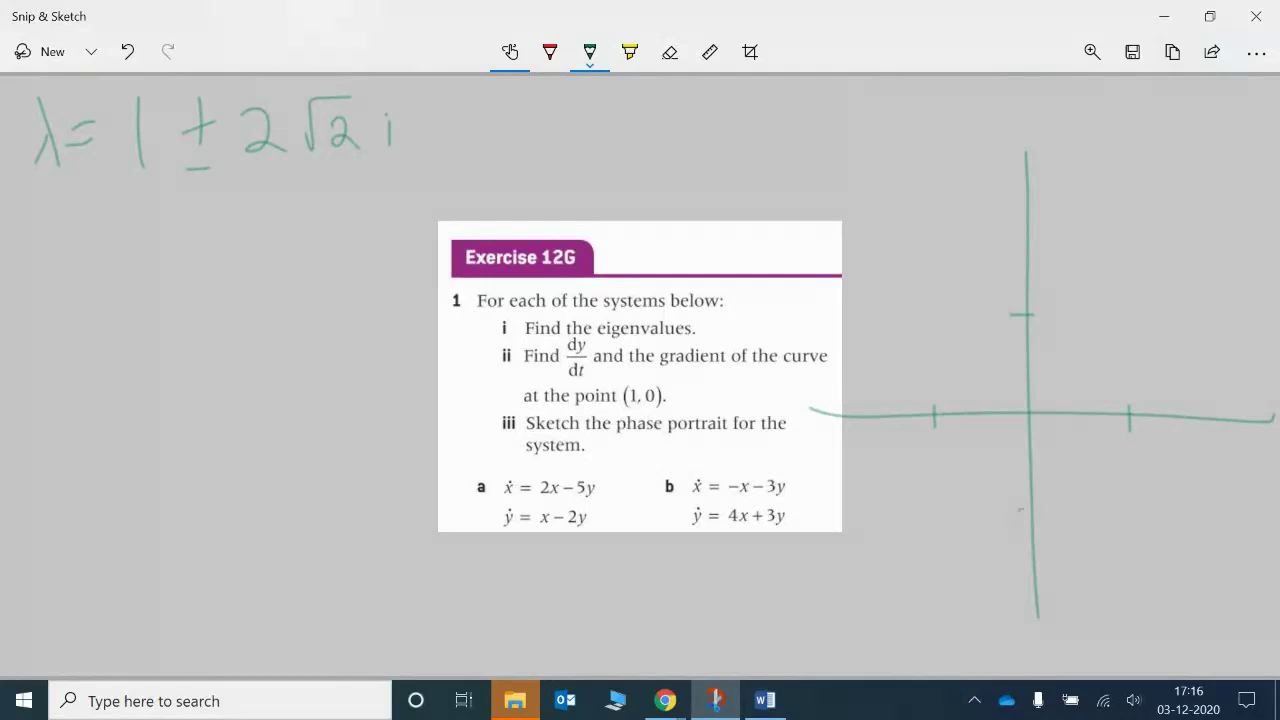